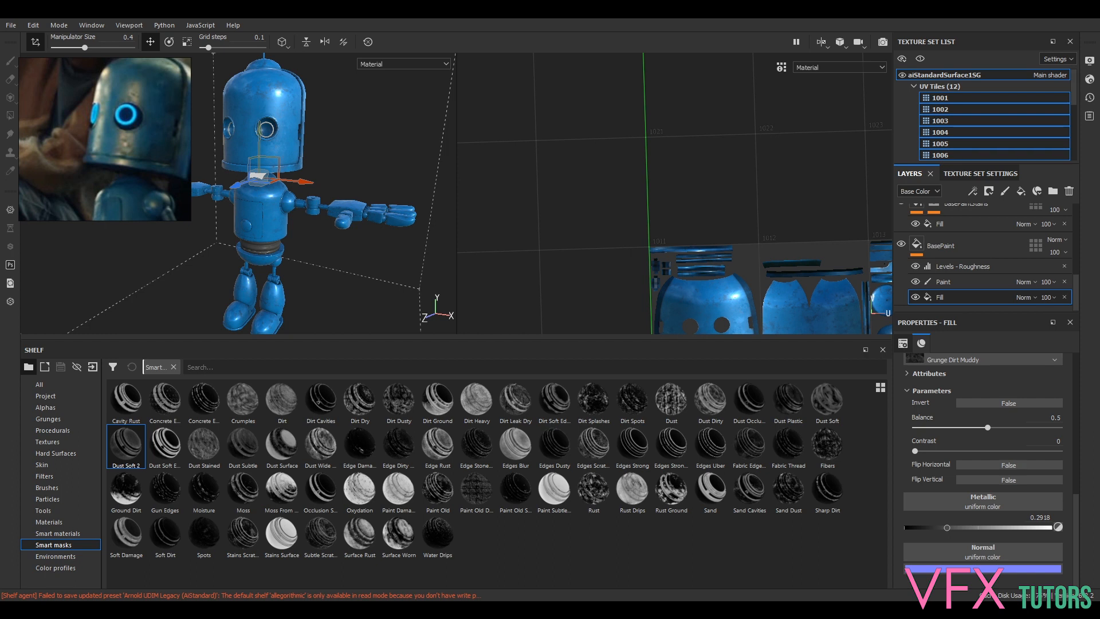
Step: Open the texture export settings and show the export parameters of the aiStandardSurface1SG texture set
{"action": "left_click", "coordinate": [12, 26]}
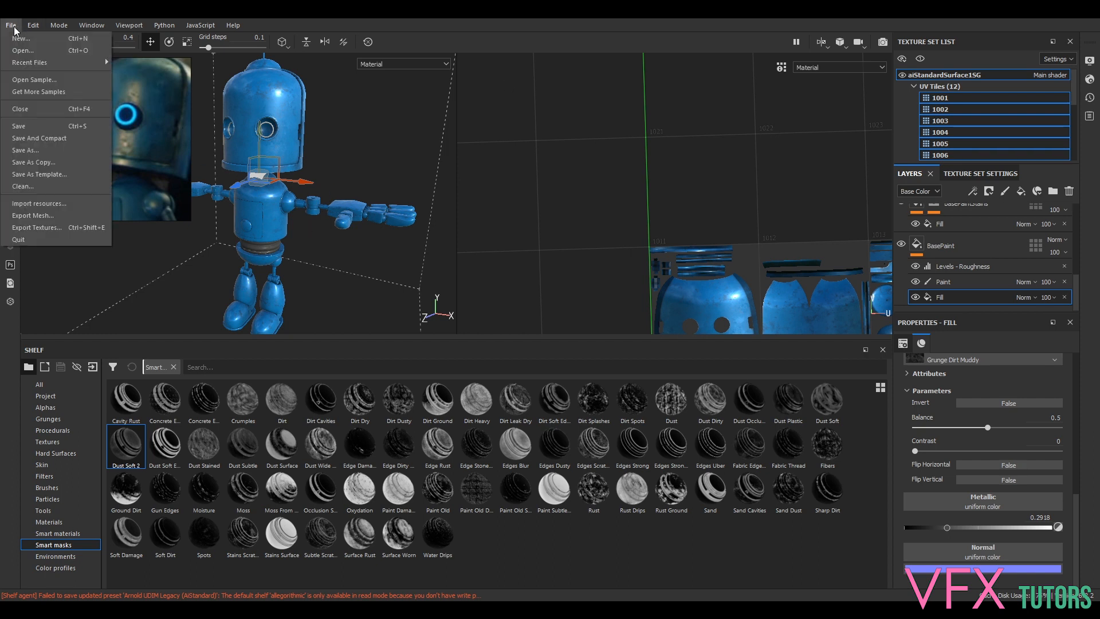
{"action": "left_click", "coordinate": [55, 228]}
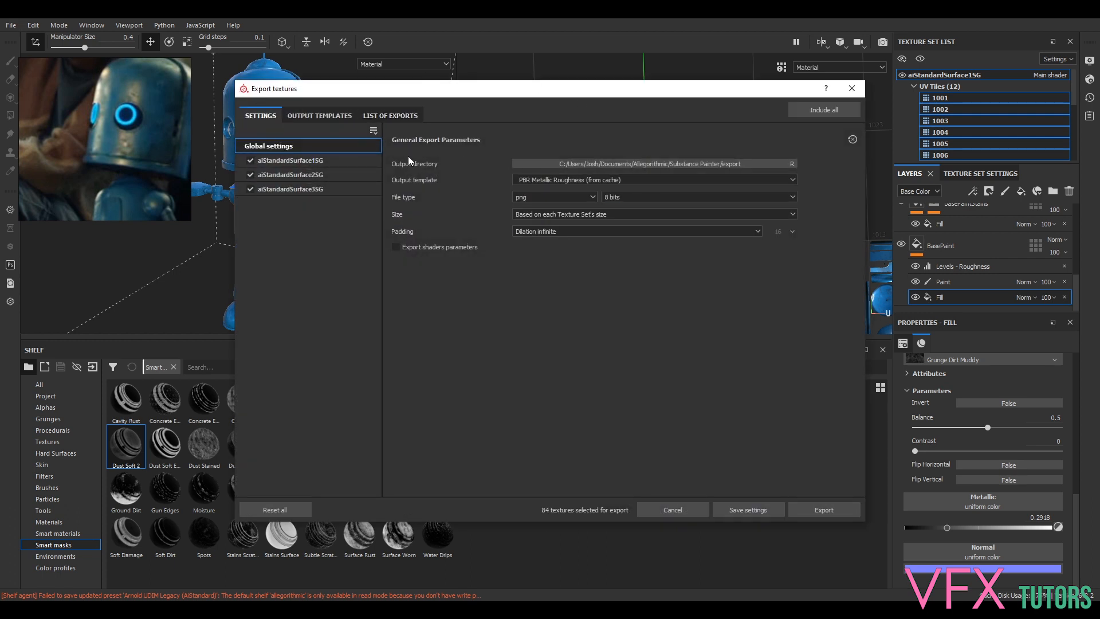
{"action": "left_click", "coordinate": [291, 162]}
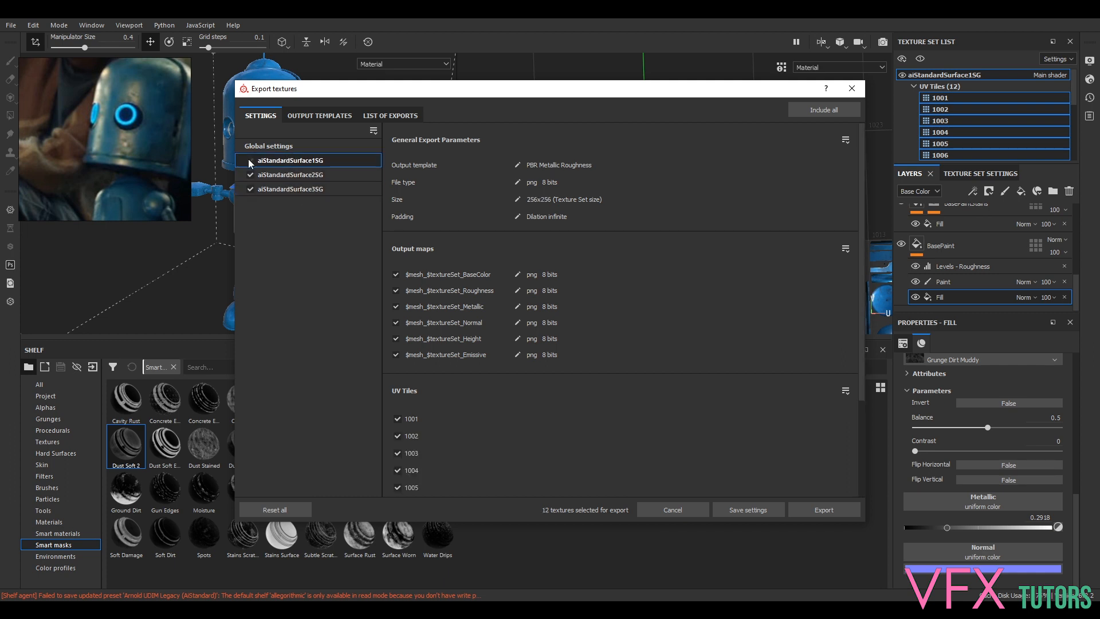
Step: Compare the map naming in the Arnold output templates with the file names in the list of exports
{"action": "left_click", "coordinate": [323, 114]}
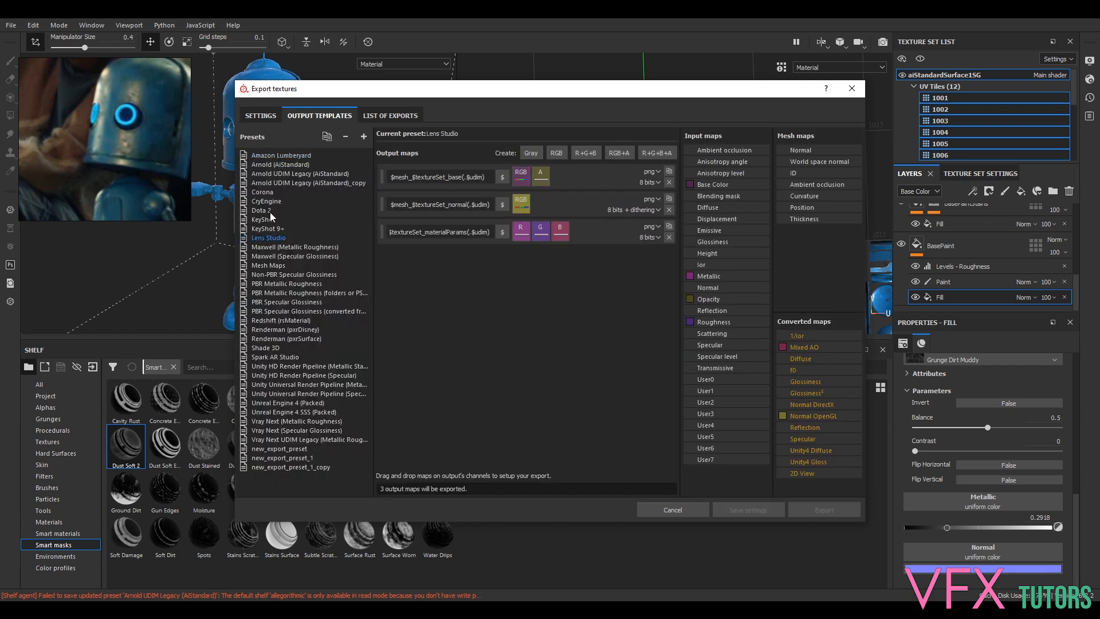
{"action": "left_click", "coordinate": [285, 183]}
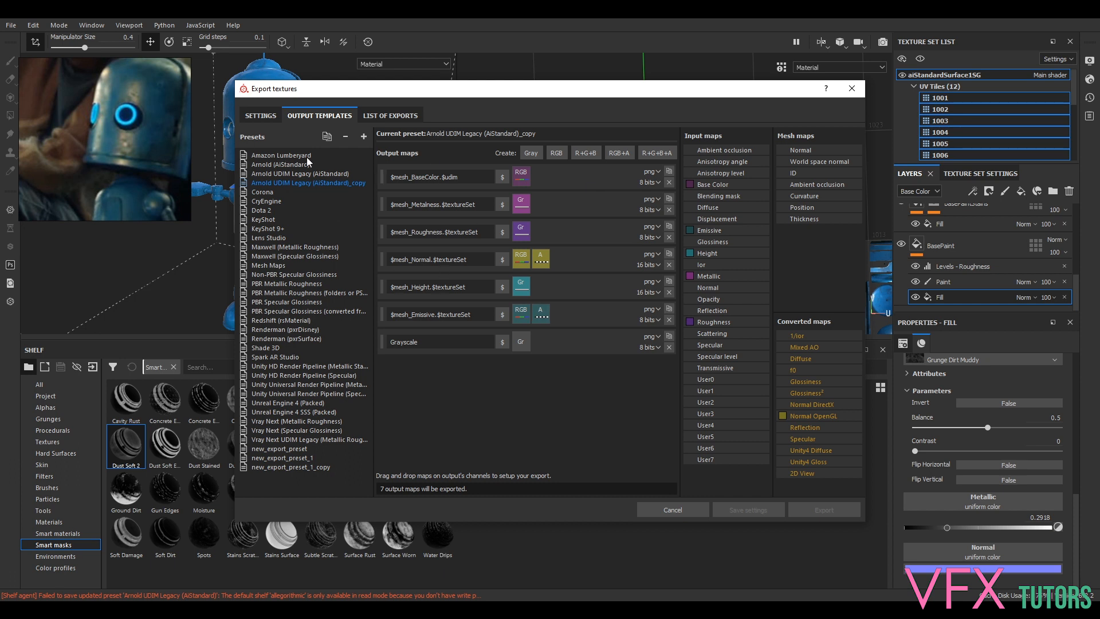
{"action": "left_click", "coordinate": [262, 173]}
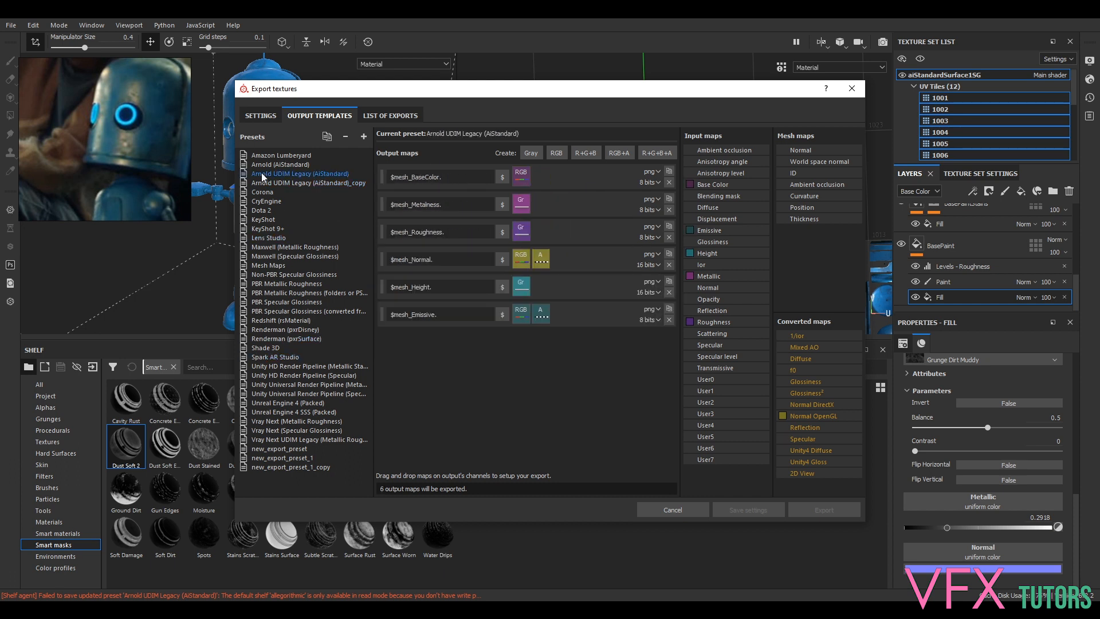
{"action": "left_click", "coordinate": [279, 165]}
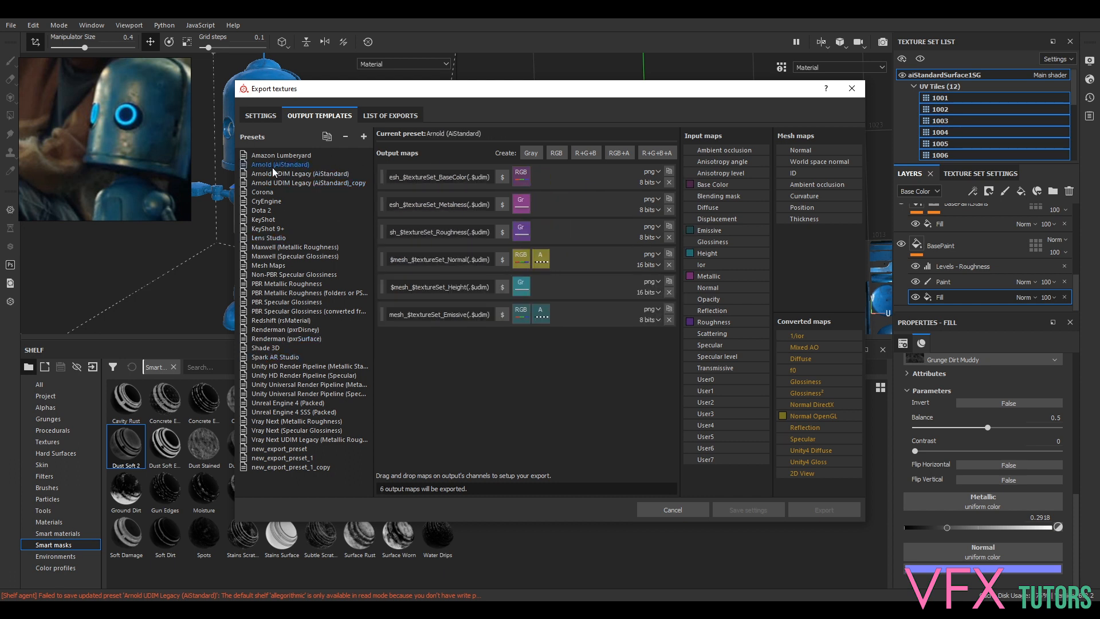
{"action": "left_click", "coordinate": [388, 118]}
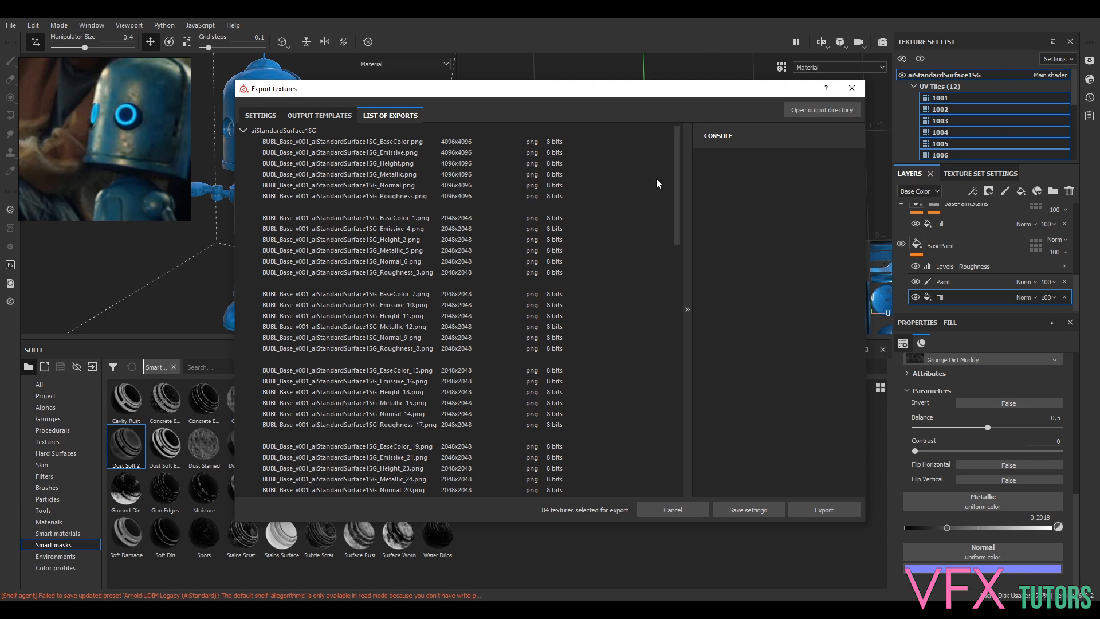
{"action": "left_click_drag", "start_coordinate": [677, 174], "coordinate": [431, 108]}
{"action": "left_click", "coordinate": [310, 116]}
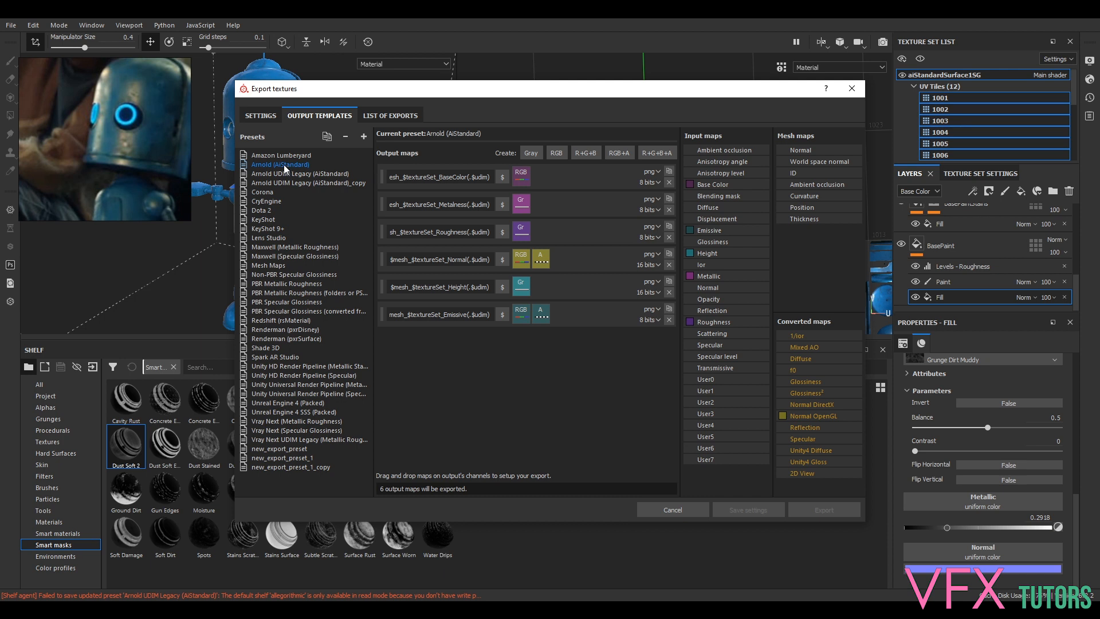
{"action": "left_click", "coordinate": [390, 115]}
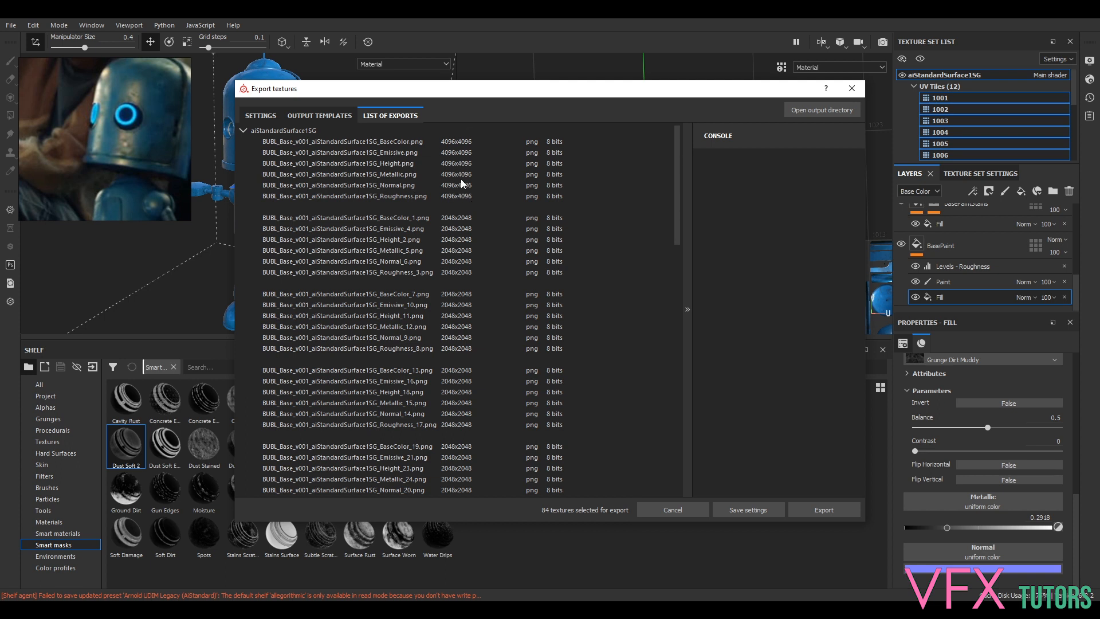
Step: In the global export settings, browse for the output directory to the folder G:/VFXtutors/O2/Substance
{"action": "left_click", "coordinate": [318, 117]}
{"action": "left_click", "coordinate": [261, 115]}
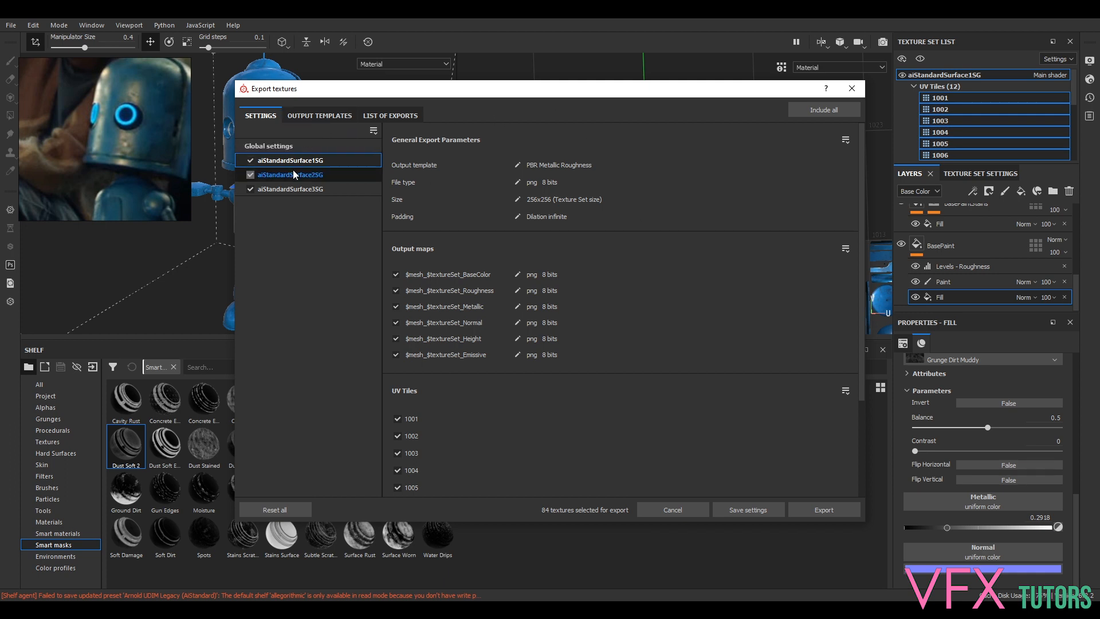
{"action": "left_click", "coordinate": [290, 145]}
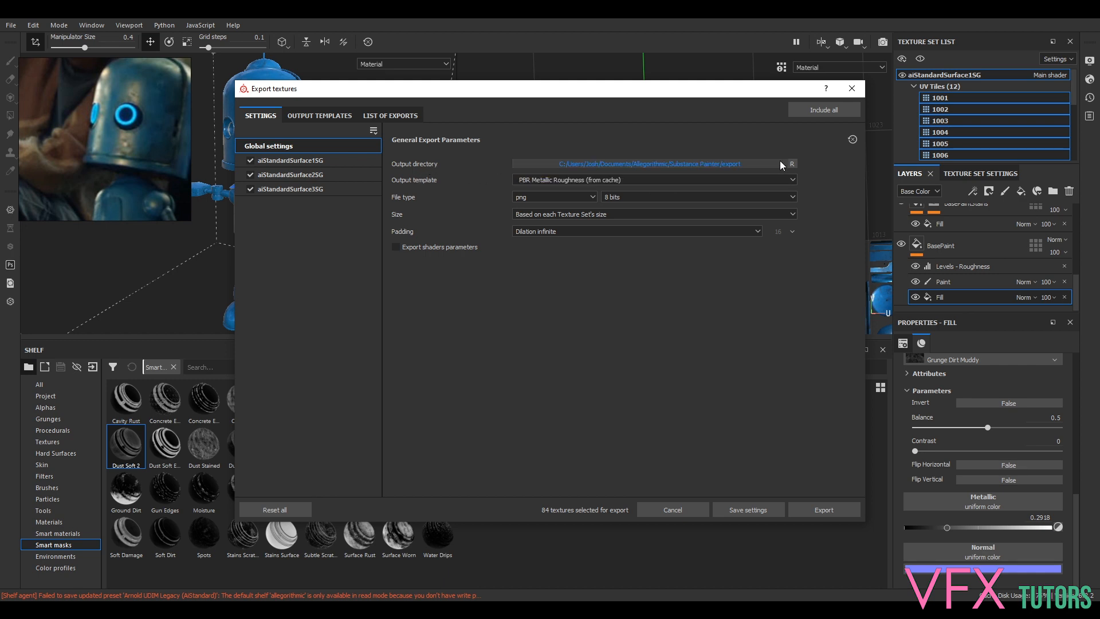
{"action": "left_click", "coordinate": [735, 163]}
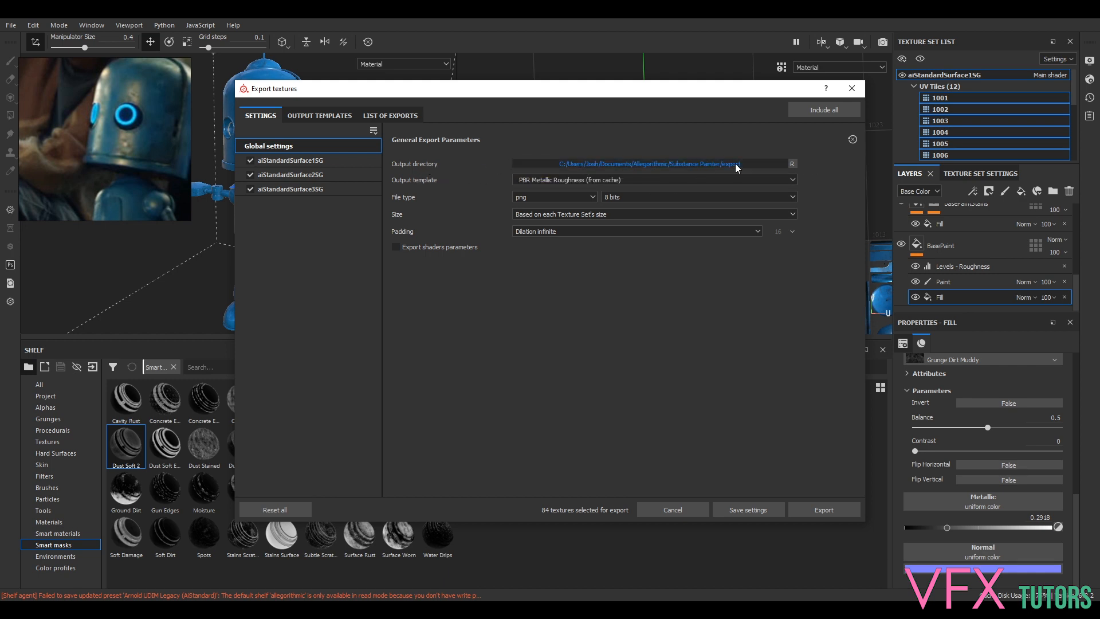
{"action": "scroll", "coordinate": [283, 289], "scroll_direction": "down", "scroll_amount": 3}
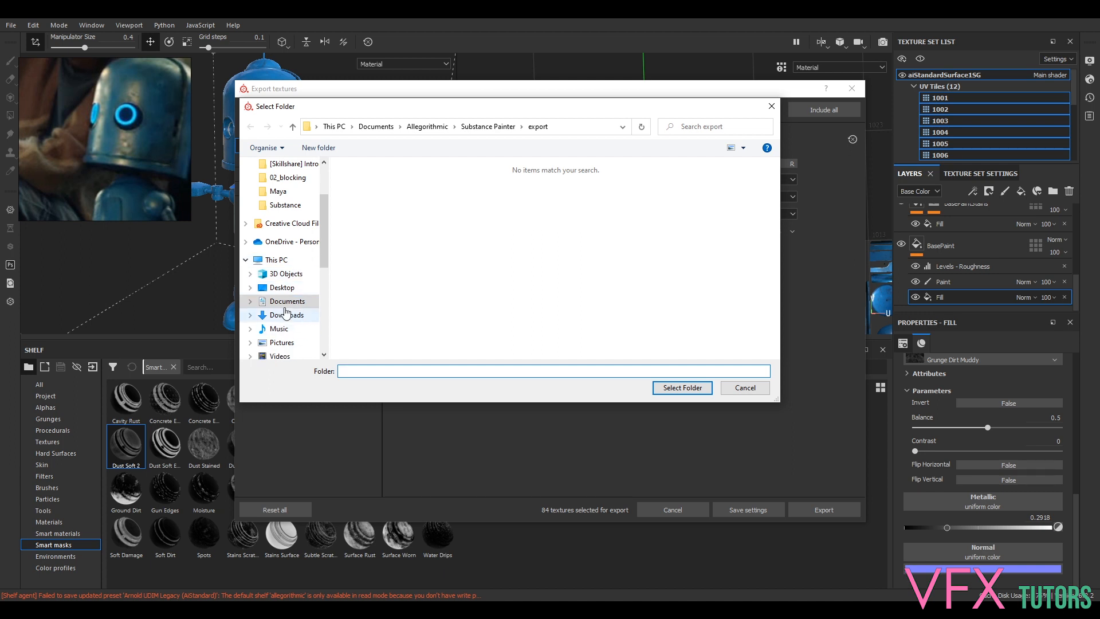
{"action": "scroll", "coordinate": [303, 325], "scroll_direction": "down", "scroll_amount": 1}
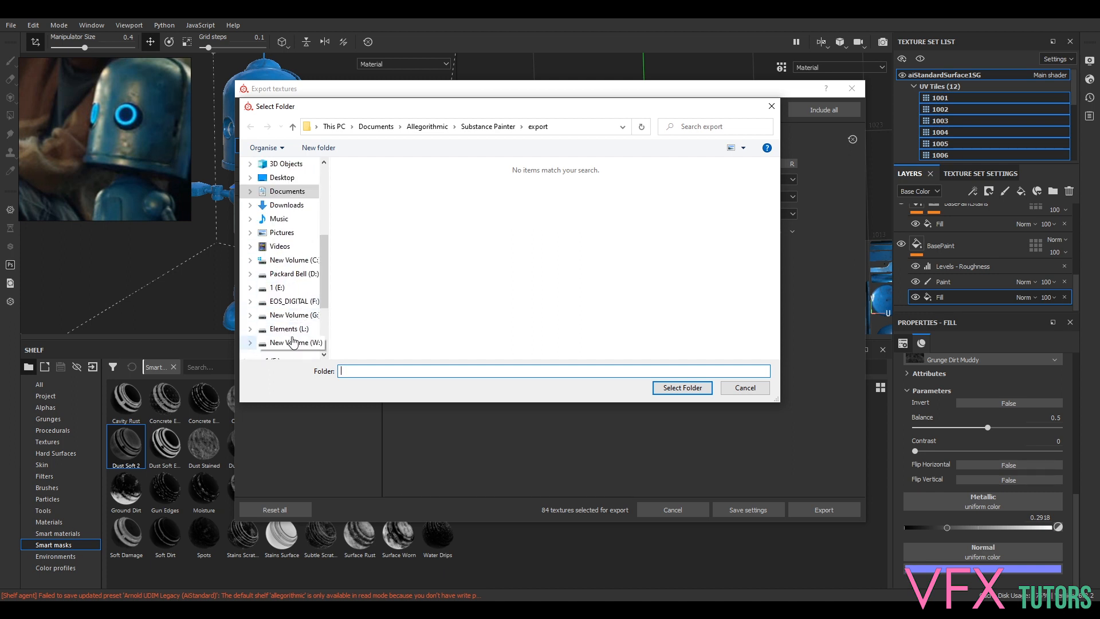
{"action": "left_click", "coordinate": [289, 315]}
{"action": "double_click", "coordinate": [368, 205]}
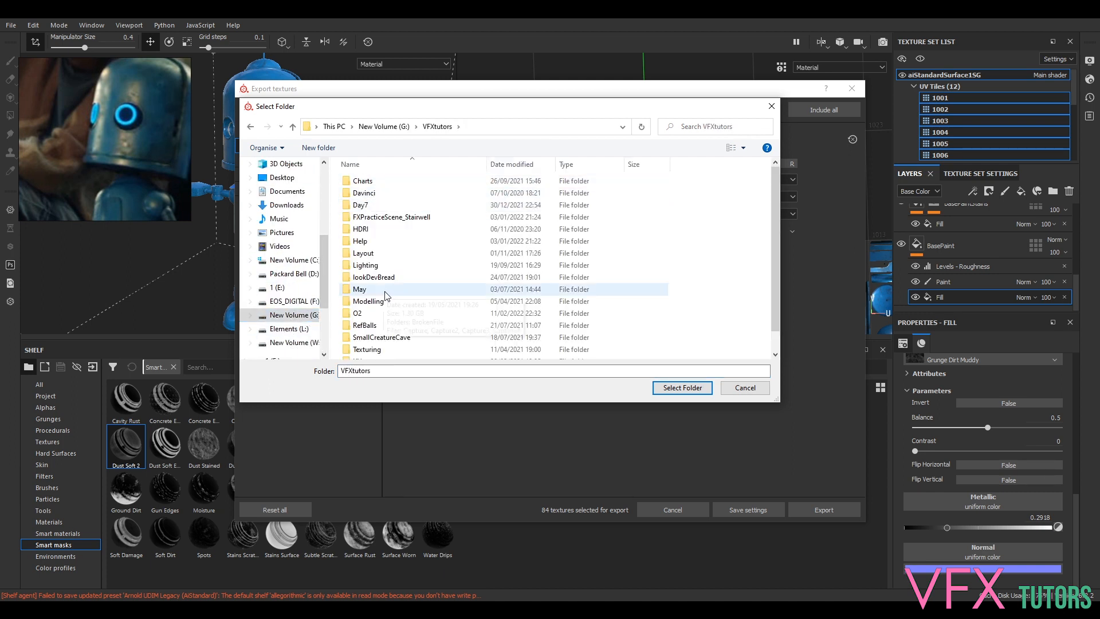
{"action": "double_click", "coordinate": [371, 315]}
{"action": "double_click", "coordinate": [370, 218]}
Step: Create a folder named Textures inside the Substance folder and choose it as the output directory
{"action": "right_click", "coordinate": [380, 250]}
{"action": "mouse_move", "coordinate": [342, 368]}
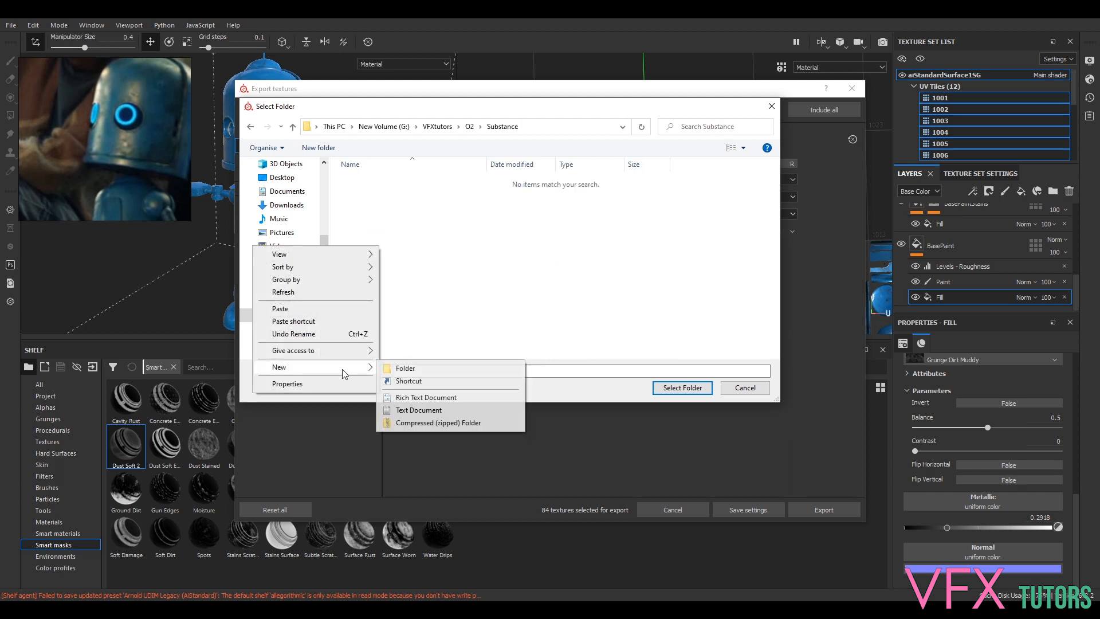
{"action": "left_click", "coordinate": [395, 367]}
{"action": "type", "text": "T"}
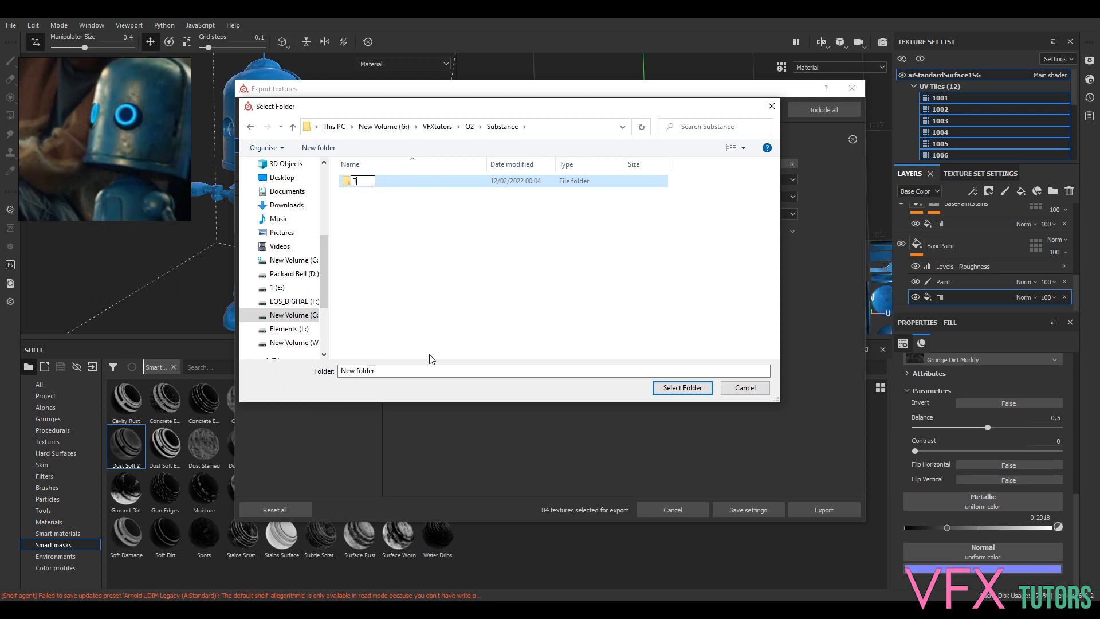
{"action": "type", "text": "extures"}
{"action": "key", "text": "Return"}
{"action": "double_click", "coordinate": [376, 182]}
{"action": "left_click", "coordinate": [692, 387]}
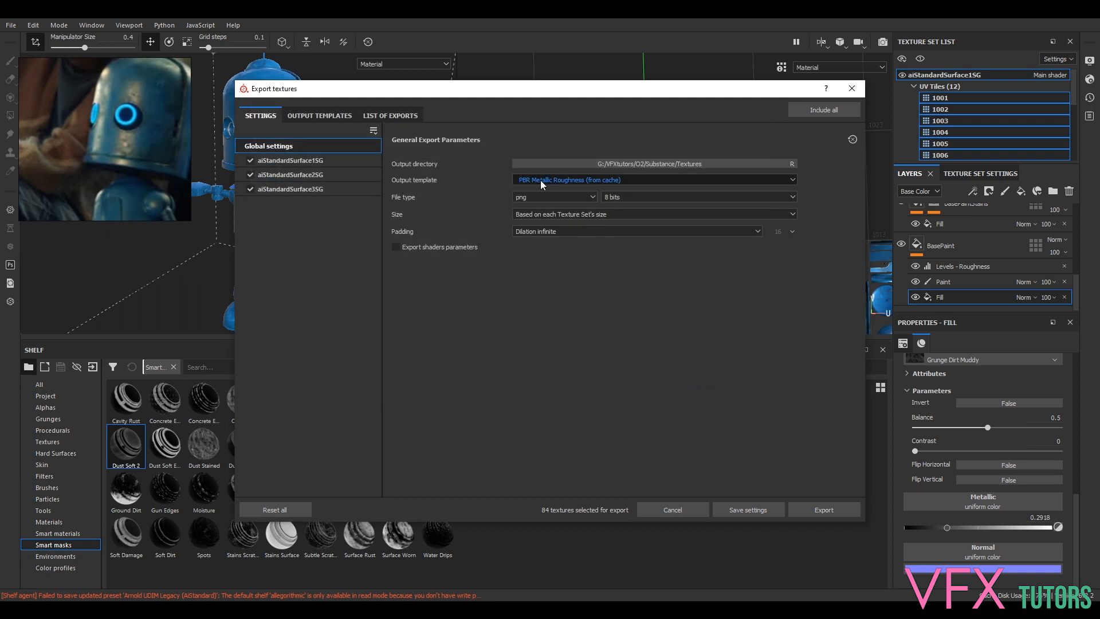
Step: Set the global output template to Arnold (AiStandard) and check the file names in the list of exports
{"action": "left_click", "coordinate": [577, 181]}
{"action": "left_click", "coordinate": [578, 181]}
{"action": "left_click", "coordinate": [578, 181]}
{"action": "scroll", "coordinate": [569, 214], "scroll_direction": "up", "scroll_amount": 10}
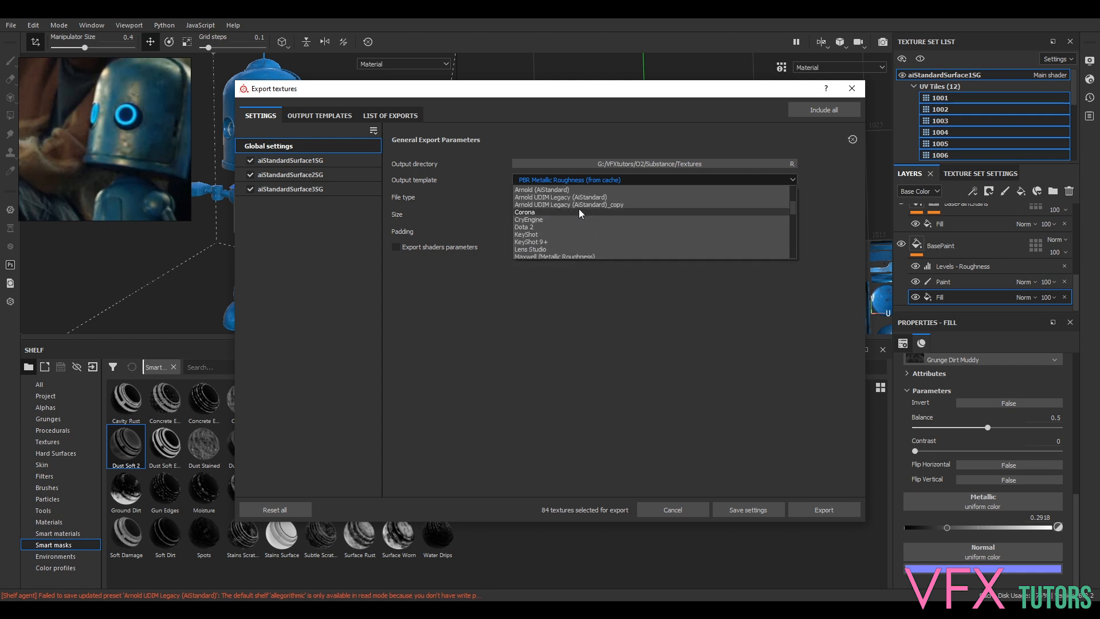
{"action": "left_click", "coordinate": [564, 189]}
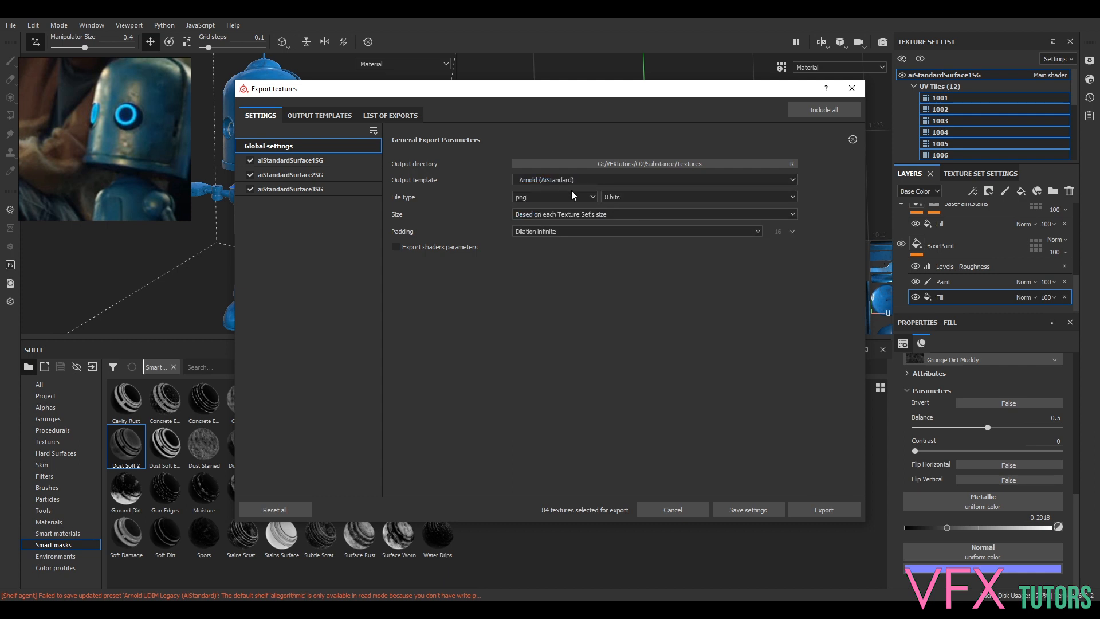
{"action": "left_click", "coordinate": [310, 115]}
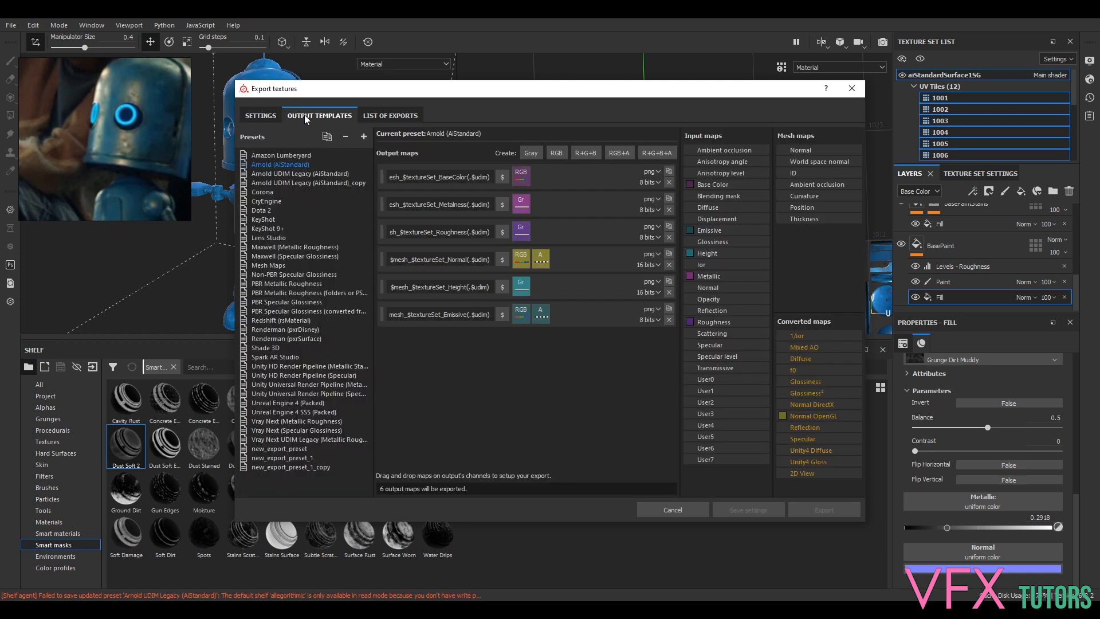
{"action": "left_click", "coordinate": [386, 115]}
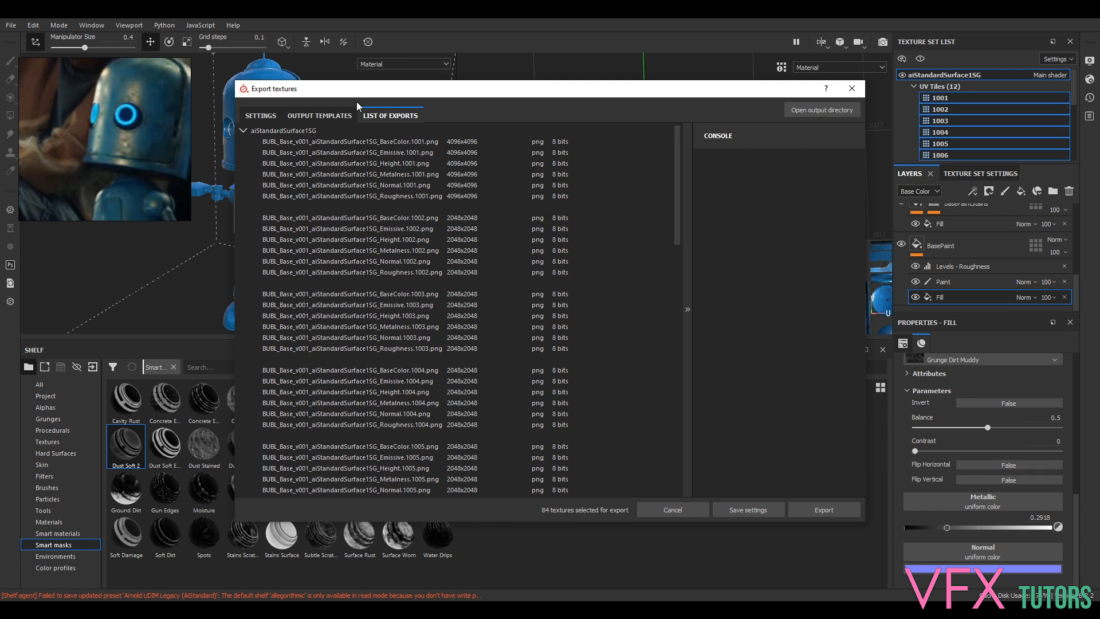
Step: Shorten the base color and metalness output names to $mesh_BaseColor(.$udim) and $mesh_Metalness(.$udim), and review the list of exports
{"action": "left_click", "coordinate": [319, 115]}
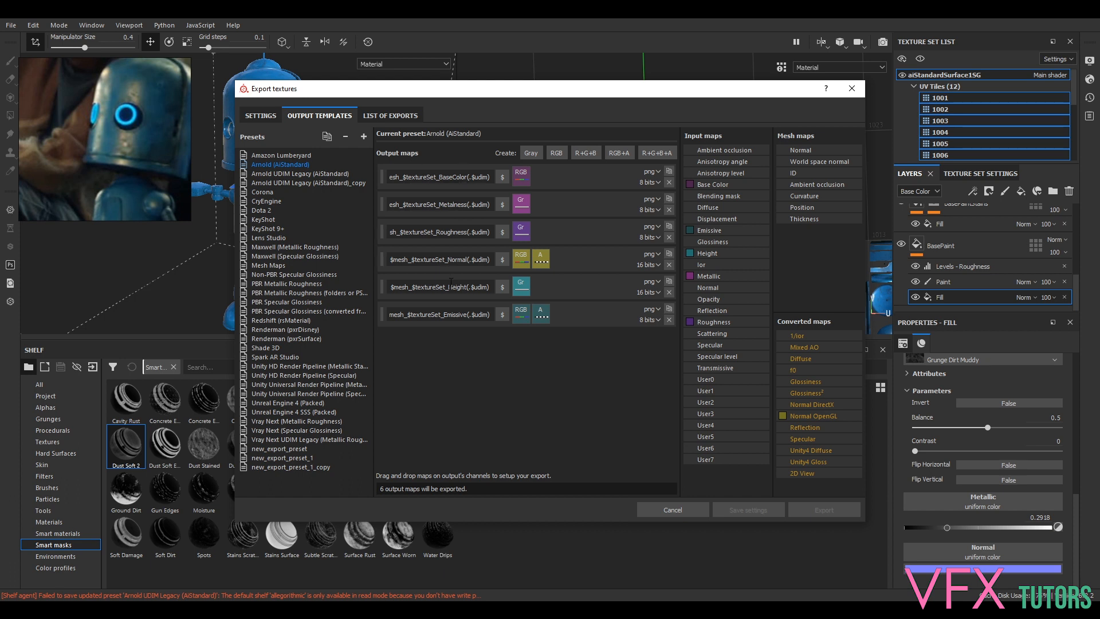
{"action": "left_click_drag", "start_coordinate": [445, 260], "coordinate": [411, 260]}
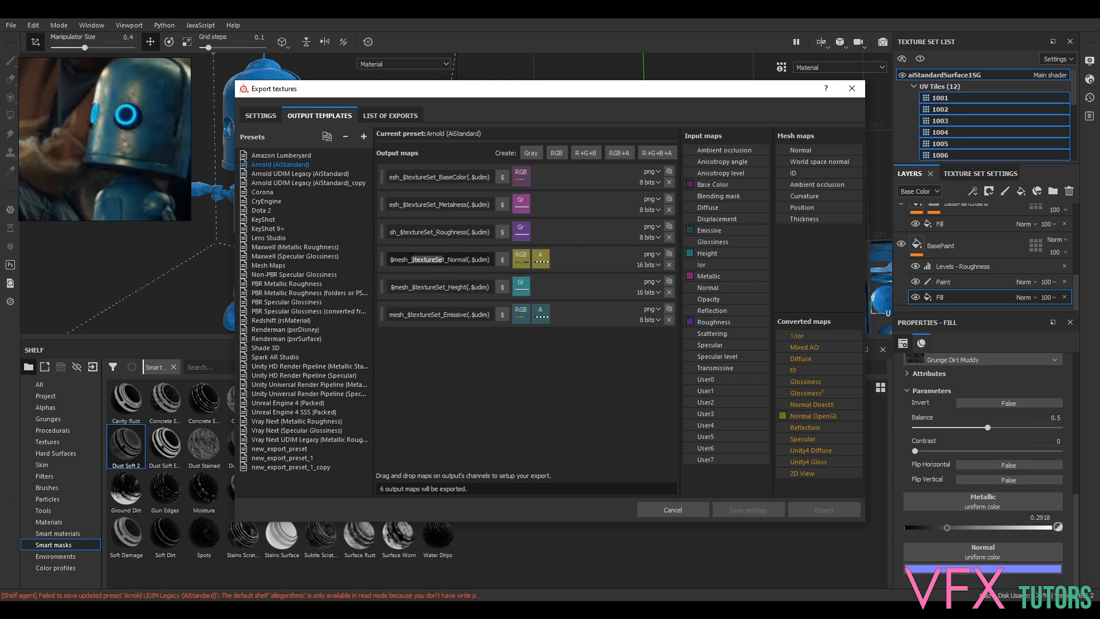
{"action": "left_click_drag", "start_coordinate": [439, 177], "coordinate": [405, 176]}
{"action": "key", "text": "BackSpace"}
{"action": "key", "text": "BackSpace"}
{"action": "left_click_drag", "start_coordinate": [439, 204], "coordinate": [405, 205]}
{"action": "key", "text": "BackSpace"}
{"action": "key", "text": "BackSpace"}
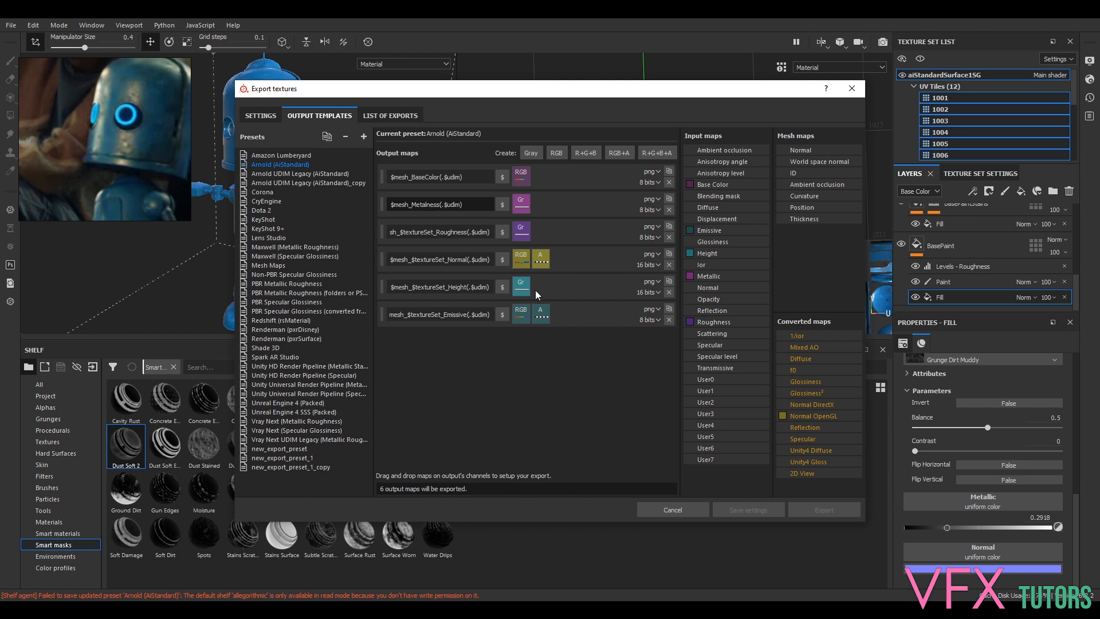
{"action": "left_click", "coordinate": [405, 116]}
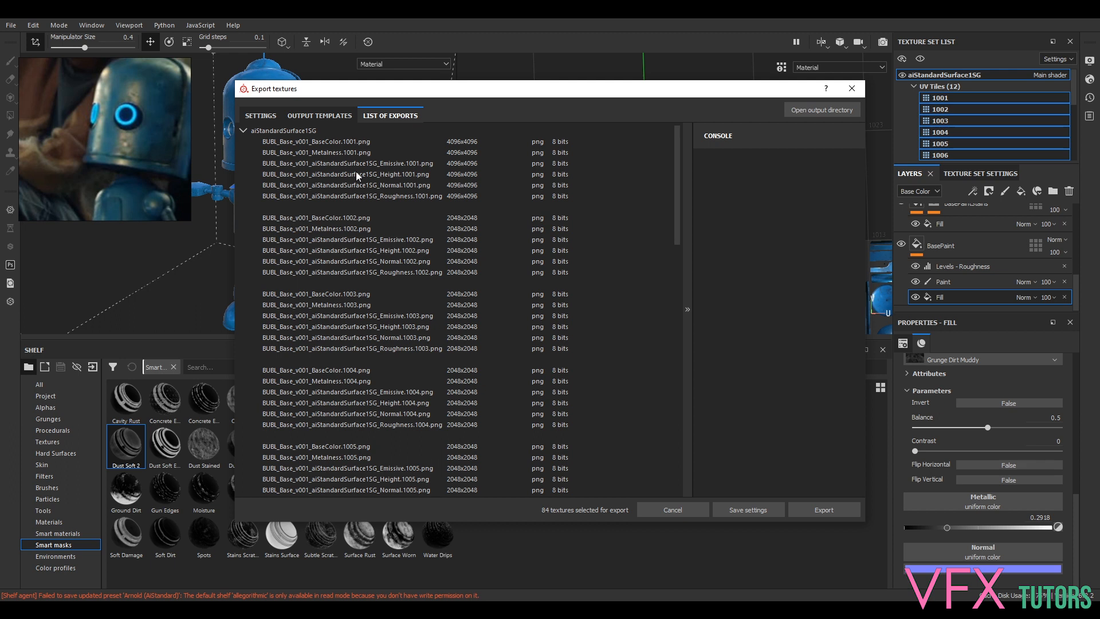
{"action": "scroll", "coordinate": [367, 247], "scroll_direction": "down", "scroll_amount": 20}
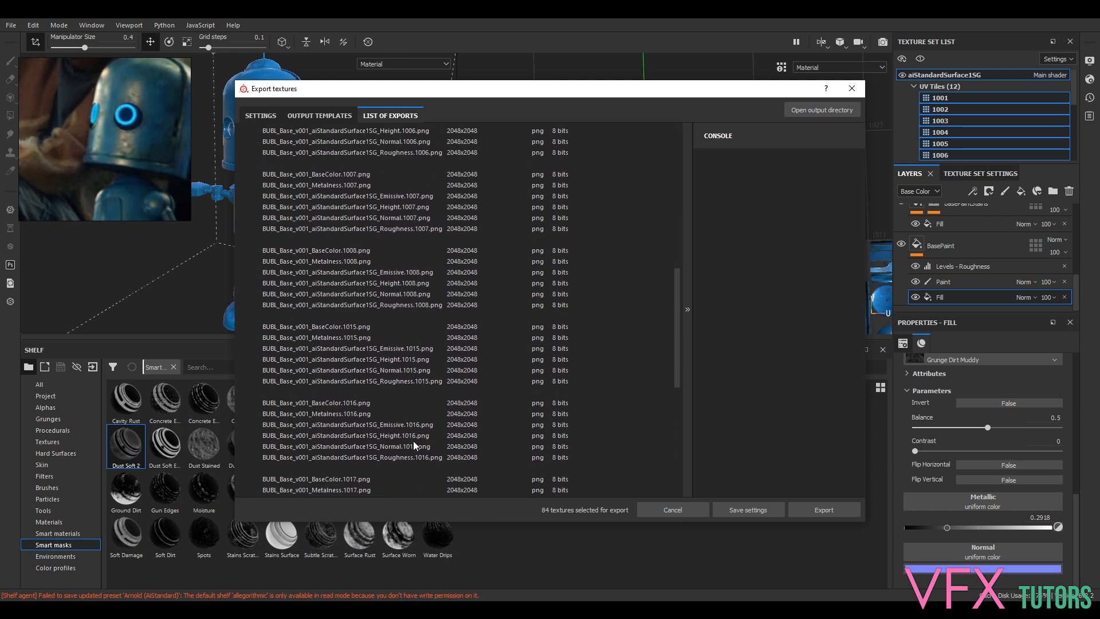
Step: Remove _$textureSet from the roughness, normal, height and emissive output names, leaving $mesh, the map name and (.$udim)
{"action": "left_click", "coordinate": [331, 116]}
{"action": "key", "text": "BackSpace"}
{"action": "key", "text": "BackSpace"}
{"action": "key", "text": "BackSpace"}
{"action": "key", "text": "BackSpace"}
{"action": "key", "text": "BackSpace"}
{"action": "key", "text": "BackSpace"}
{"action": "key", "text": "BackSpace"}
{"action": "key", "text": "BackSpace"}
{"action": "key", "text": "BackSpace"}
{"action": "key", "text": "BackSpace"}
{"action": "key", "text": "BackSpace"}
{"action": "key", "text": "BackSpace"}
{"action": "left_click_drag", "start_coordinate": [446, 259], "coordinate": [411, 314]}
{"action": "key", "text": "BackSpace"}
{"action": "key", "text": "BackSpace"}
{"action": "key", "text": "BackSpace"}
{"action": "key", "text": "BackSpace"}
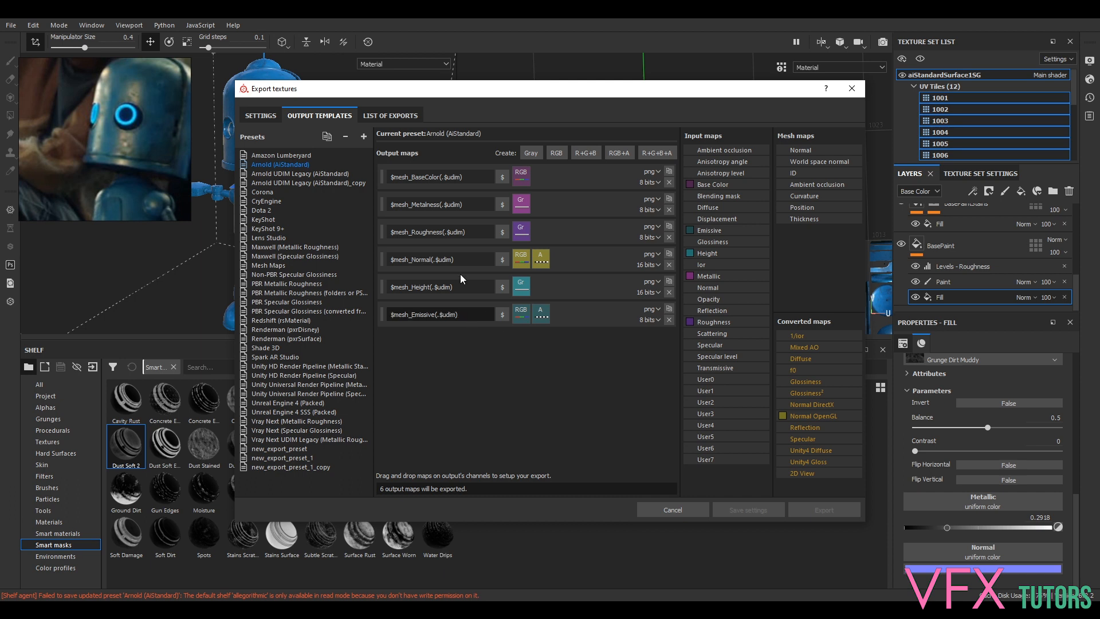
{"action": "left_click", "coordinate": [487, 363]}
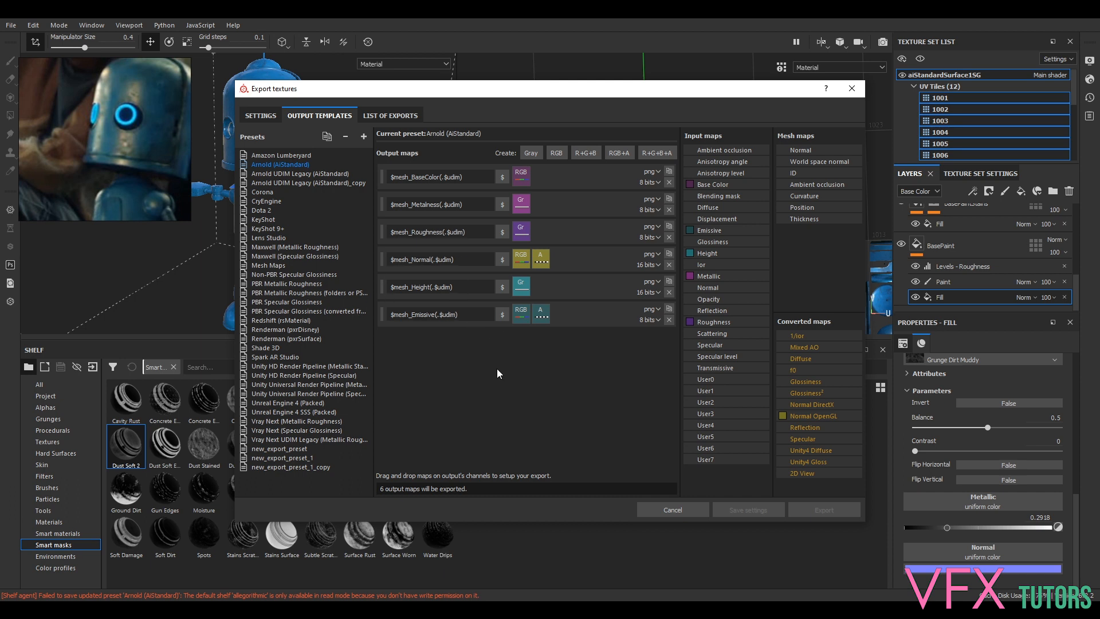
Step: Review the export file names against the export settings and the Arnold (AiStandard) template
{"action": "left_click", "coordinate": [391, 116]}
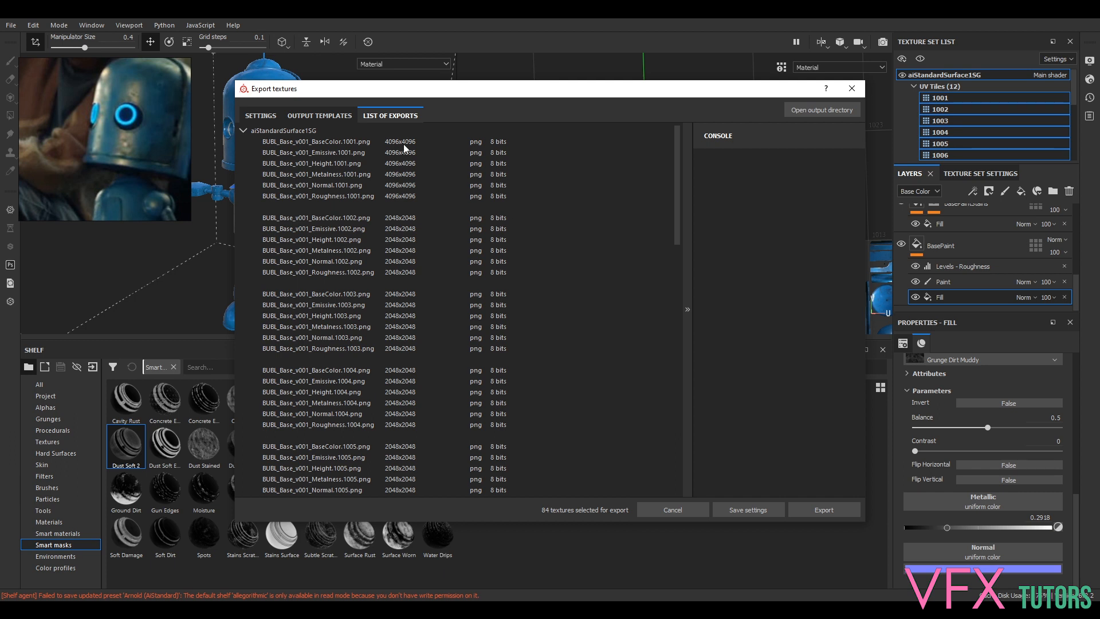
{"action": "left_click", "coordinate": [327, 115]}
{"action": "left_click", "coordinate": [260, 115]}
{"action": "left_click", "coordinate": [312, 115]}
{"action": "left_click", "coordinate": [388, 115]}
{"action": "left_click", "coordinate": [261, 115]}
{"action": "left_click", "coordinate": [335, 117]}
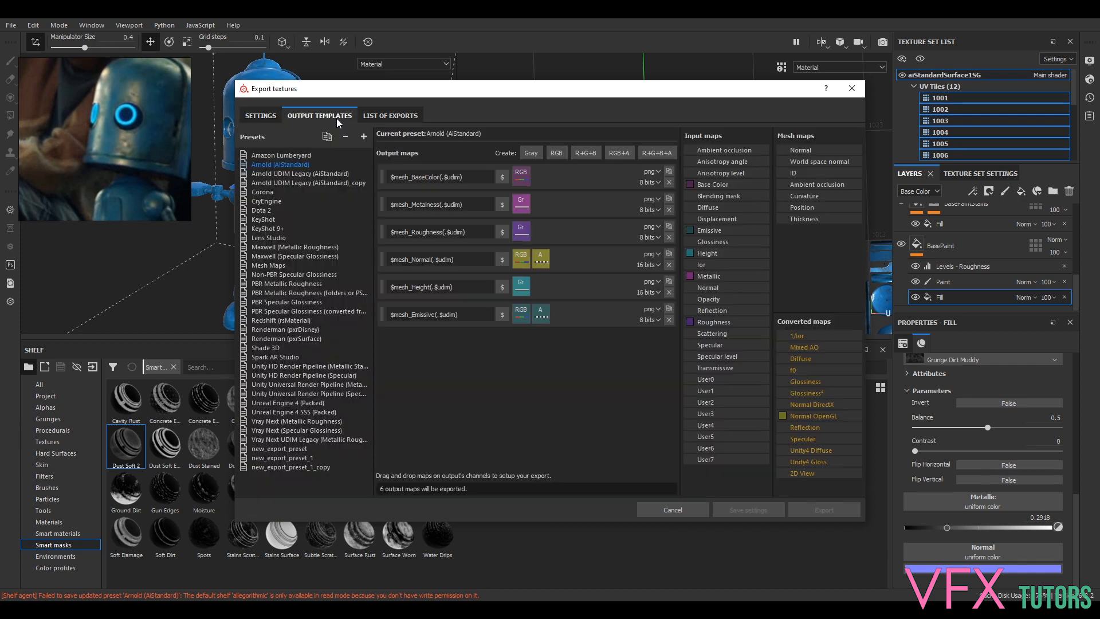
Step: Export the listed textures and inspect the exported image files in the Textures folder
{"action": "left_click", "coordinate": [390, 116]}
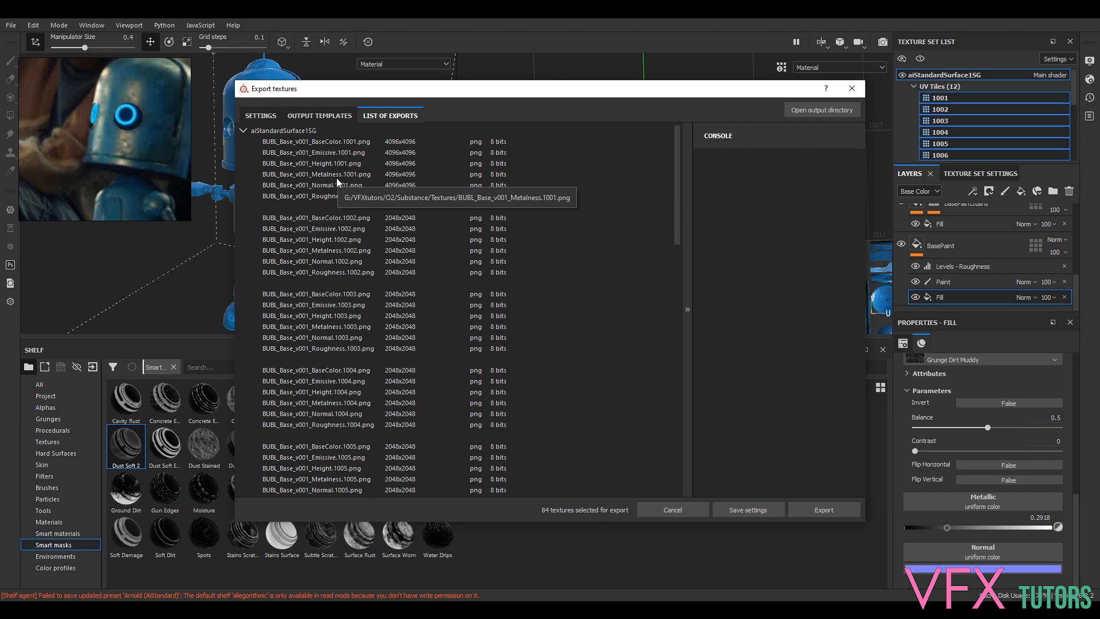
{"action": "left_click", "coordinate": [806, 511]}
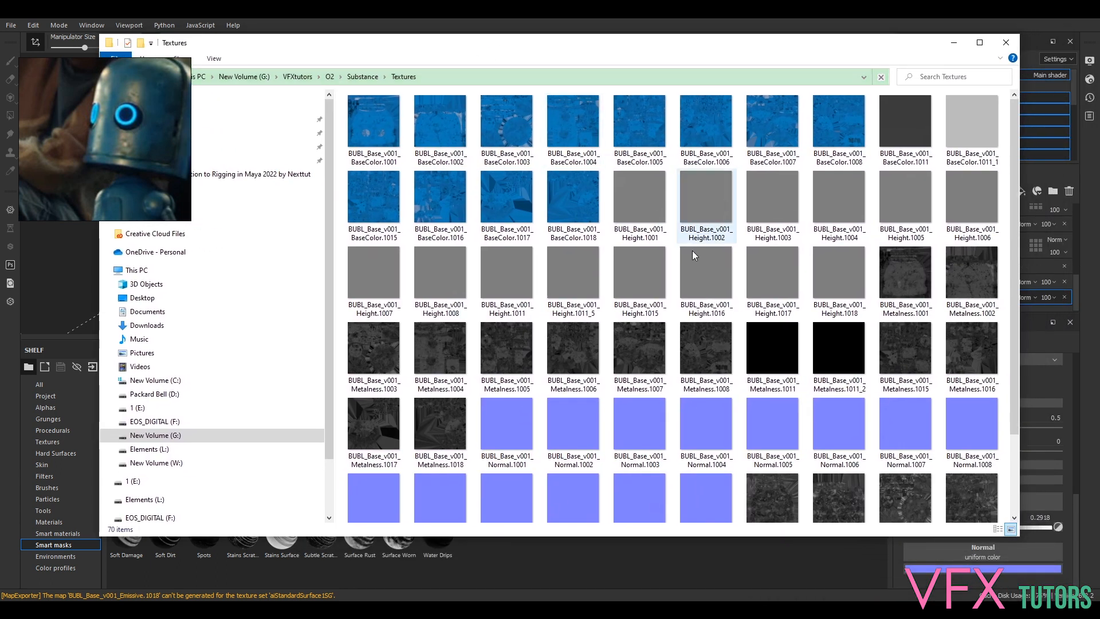
{"action": "scroll", "coordinate": [691, 270], "scroll_direction": "down", "scroll_amount": 2}
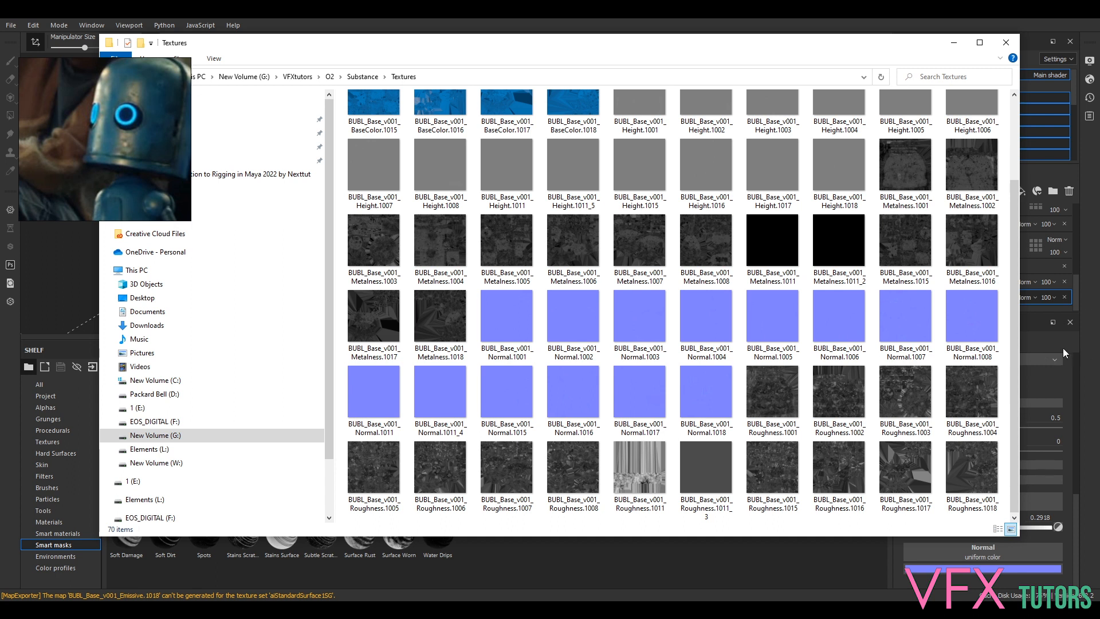
Step: Cancel out of the texture export window and switch to Maya
{"action": "mouse_move", "coordinate": [632, 48]}
{"action": "left_mouse_down"}
{"action": "mouse_move", "coordinate": [1025, 139]}
{"action": "mouse_move", "coordinate": [1099, 128]}
{"action": "mouse_move", "coordinate": [1099, 83]}
{"action": "left_mouse_up"}
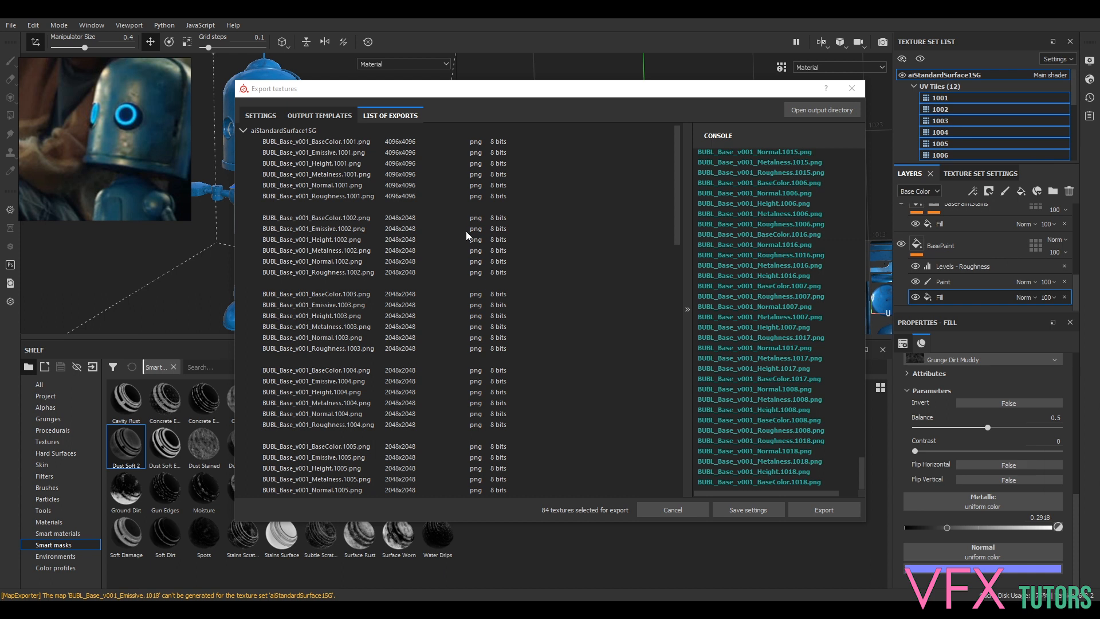
{"action": "left_click", "coordinate": [669, 509]}
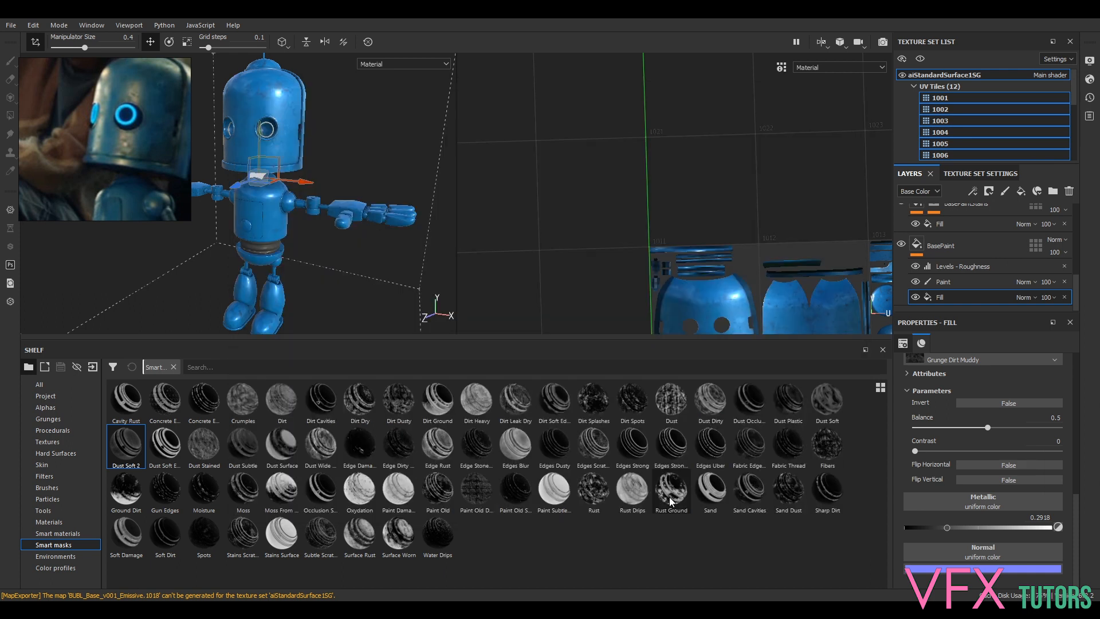
{"action": "mouse_move", "coordinate": [506, 598]}
{"action": "left_click", "coordinate": [499, 565]}
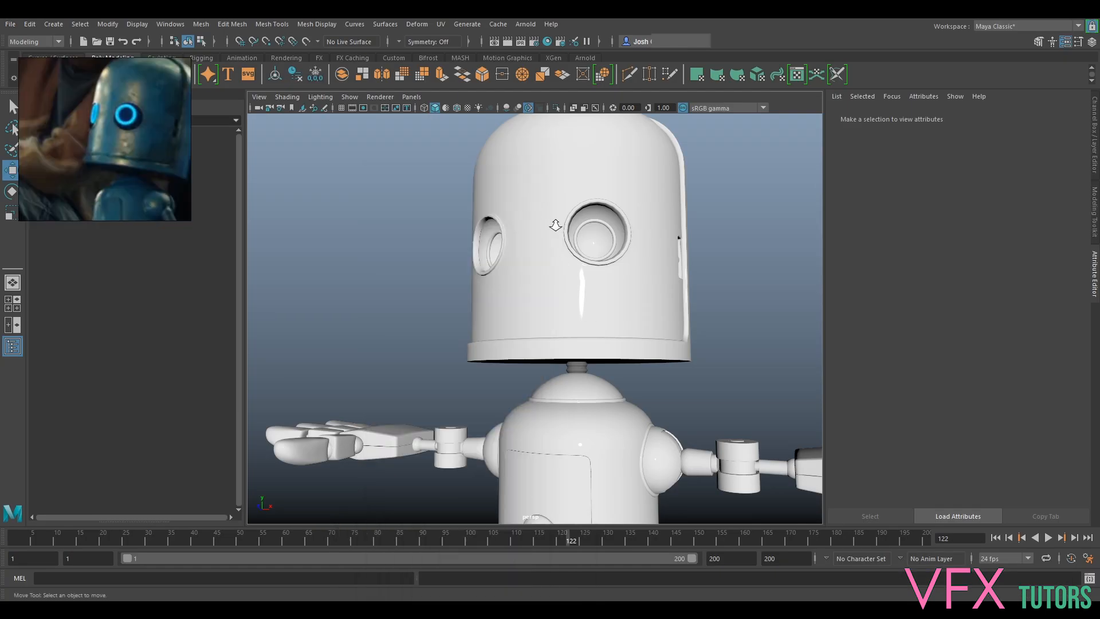
Step: Select the robot's front head mesh and connect a File texture to the base color of its aiMetal material
{"action": "key", "text": "f"}
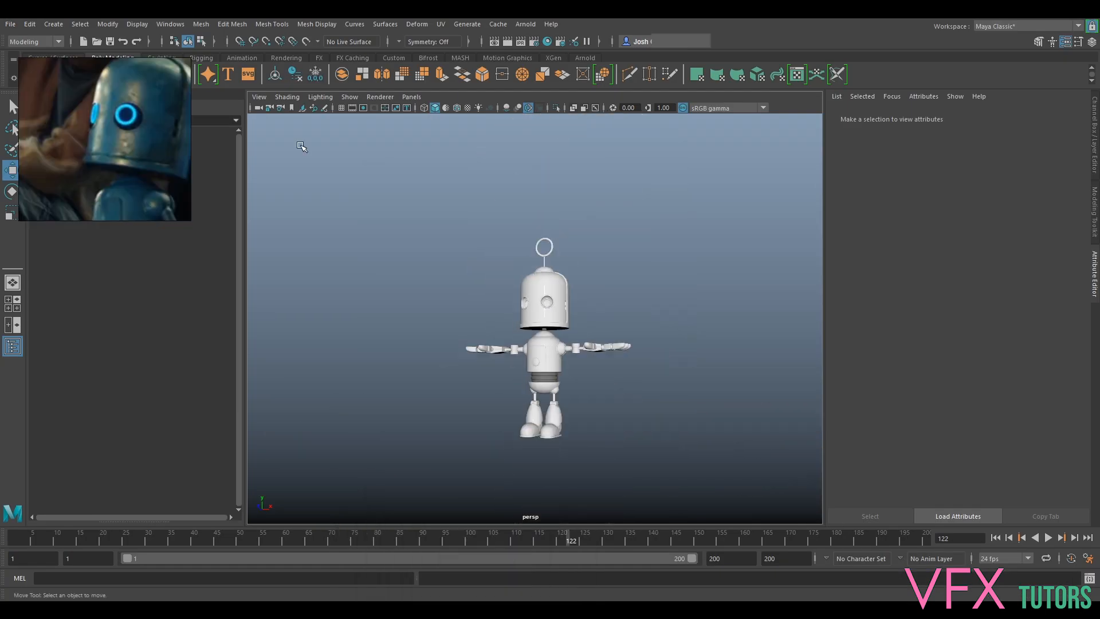
{"action": "left_click", "coordinate": [541, 279]}
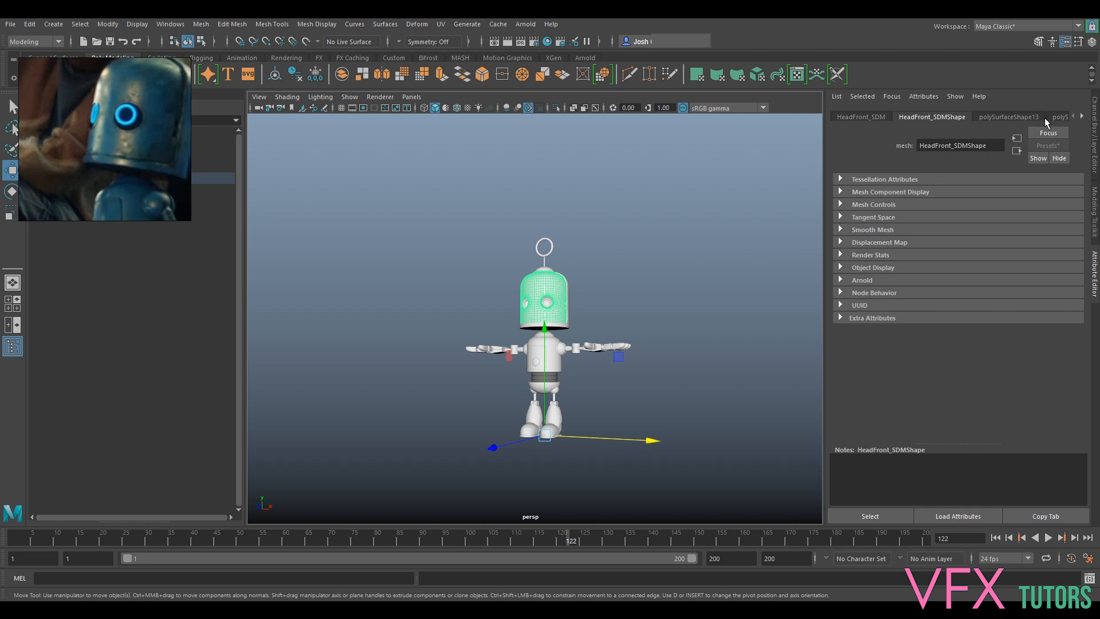
{"action": "left_click", "coordinate": [301, 76]}
{"action": "left_click", "coordinate": [990, 117]}
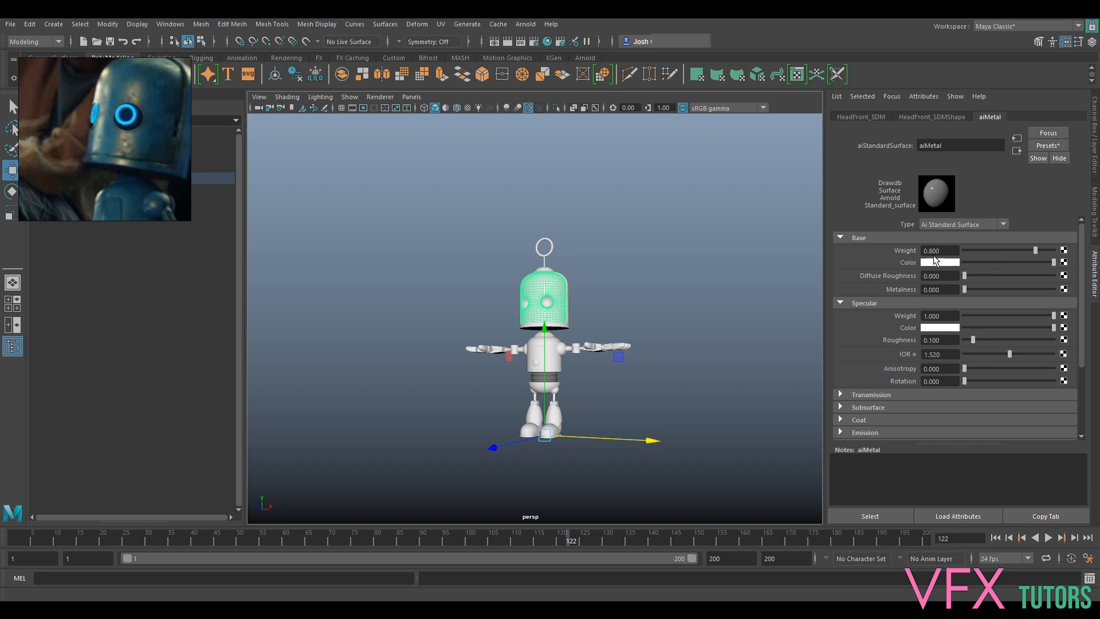
{"action": "left_click", "coordinate": [1063, 262]}
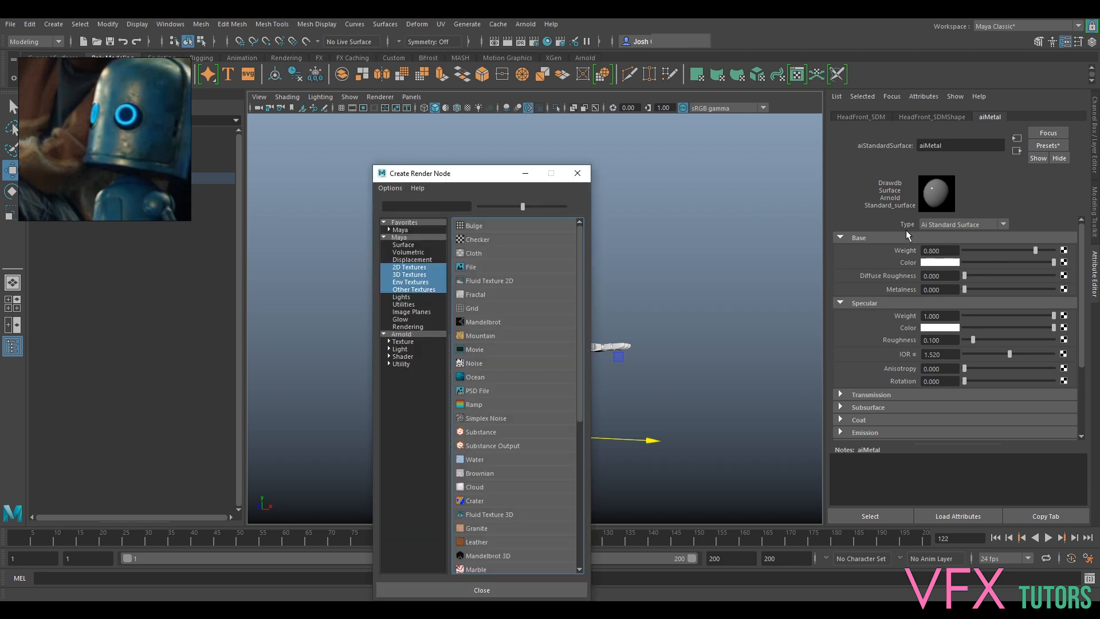
{"action": "left_click", "coordinate": [486, 269]}
Step: Load BUBL_Base_v001_BaseColor.1018.png from the Substance\Textures folder as the base color image
{"action": "left_click", "coordinate": [1067, 272]}
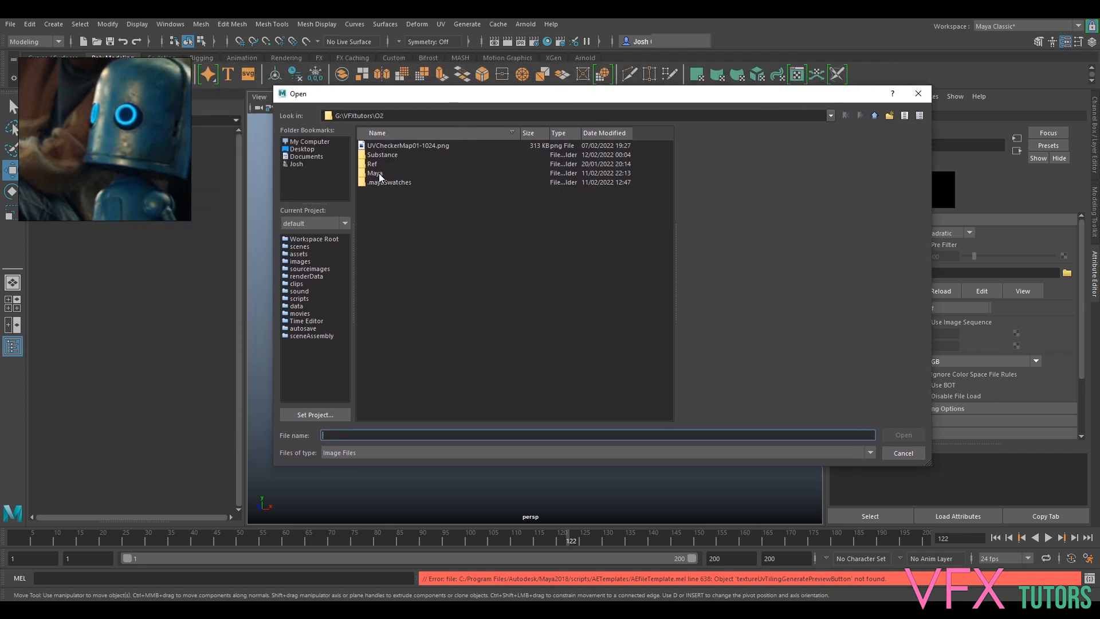
{"action": "double_click", "coordinate": [381, 155]}
{"action": "double_click", "coordinate": [384, 145]}
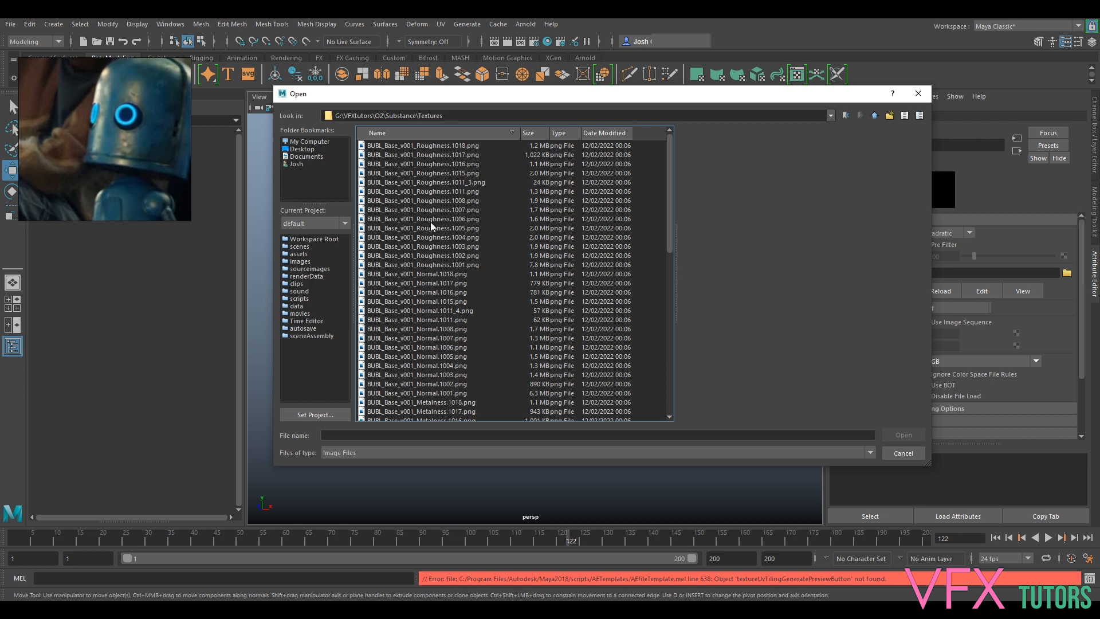
{"action": "scroll", "coordinate": [461, 323], "scroll_direction": "down", "scroll_amount": 13}
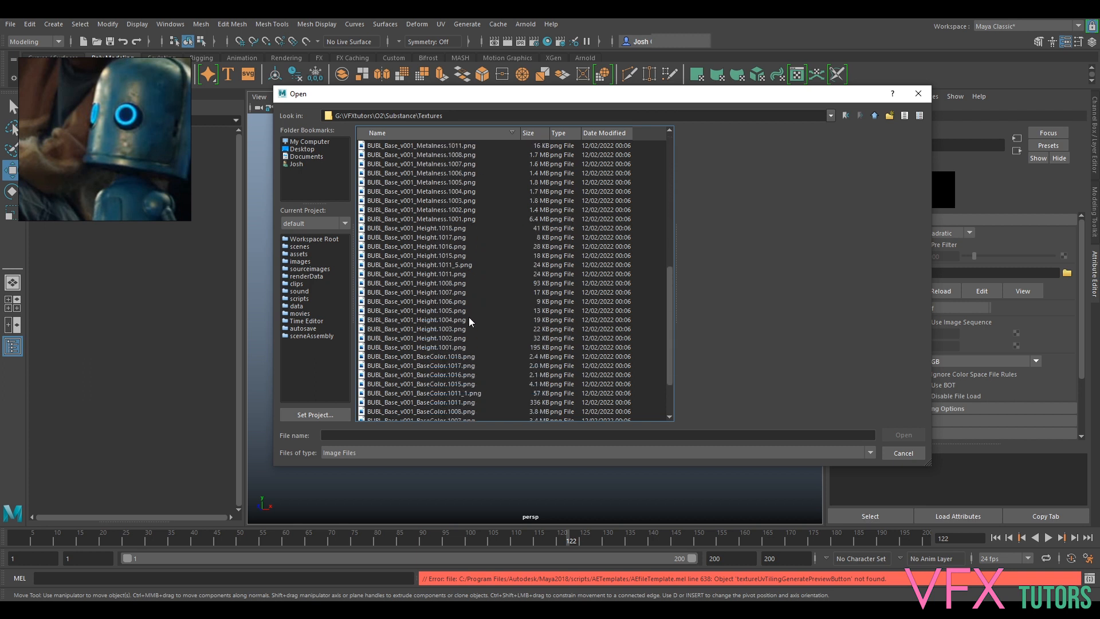
{"action": "left_click", "coordinate": [451, 300]}
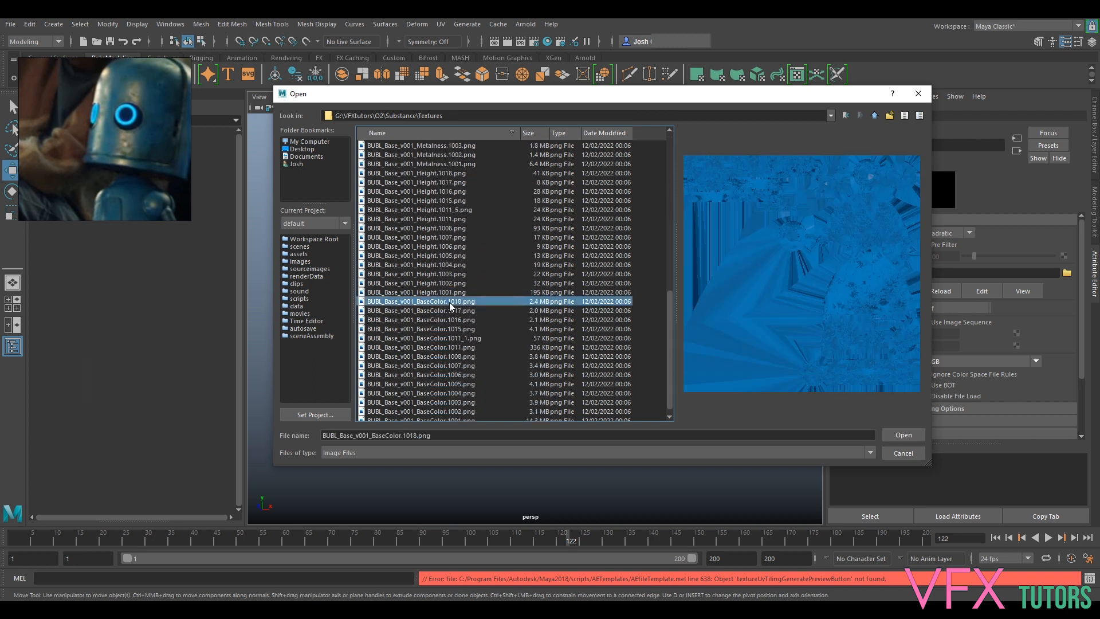
{"action": "left_click", "coordinate": [904, 435]}
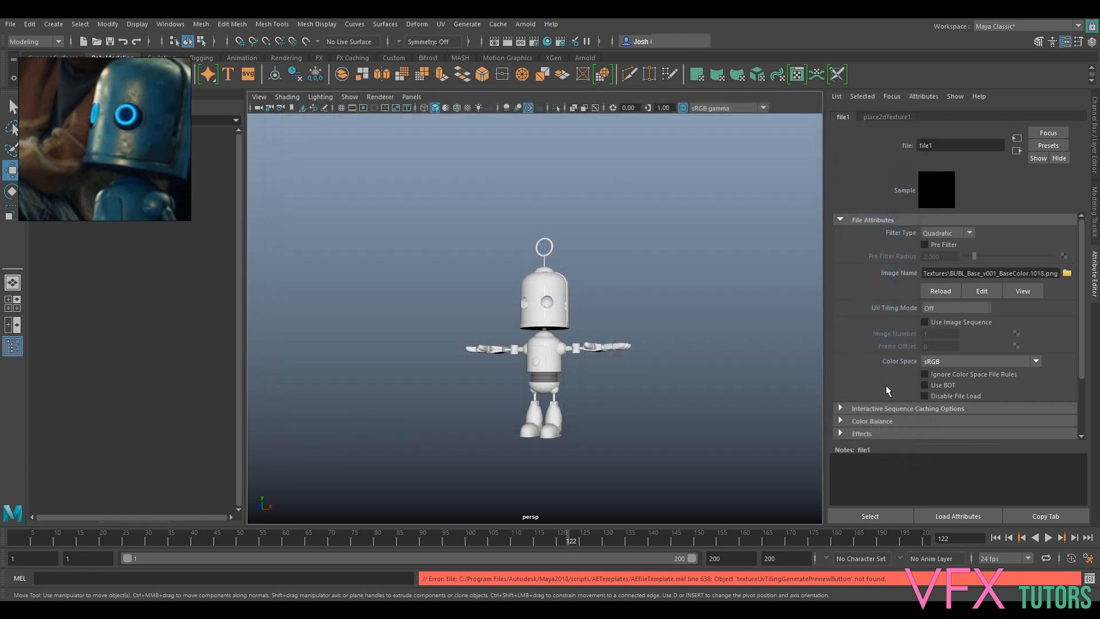
Step: Set the base color texture's UV tiling mode to UDIM (Mari)
{"action": "left_click", "coordinate": [937, 304]}
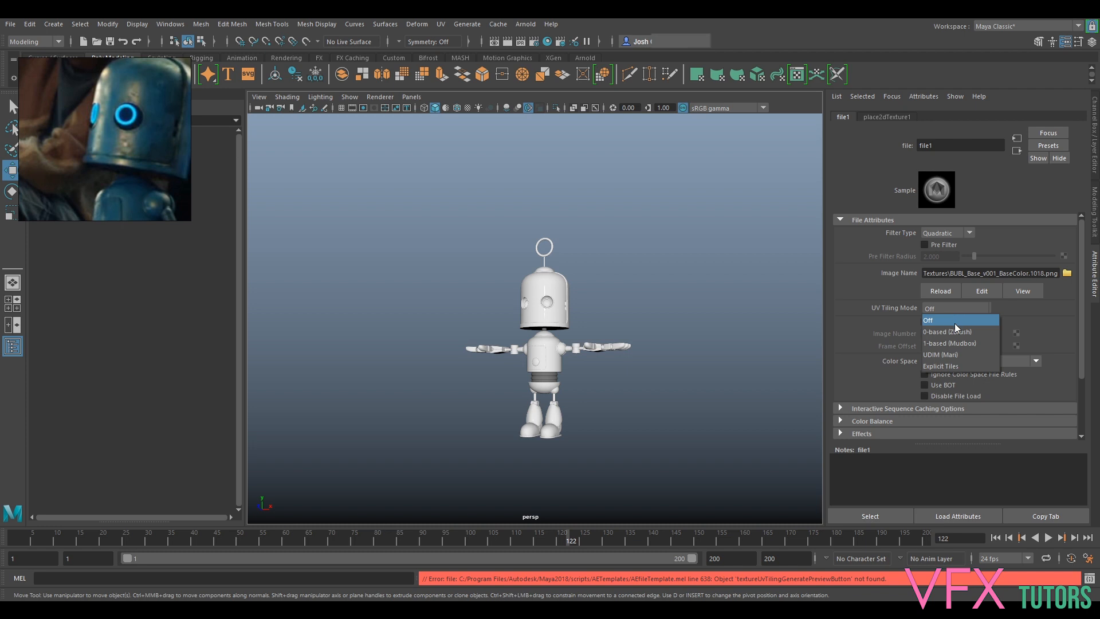
{"action": "left_click", "coordinate": [959, 355]}
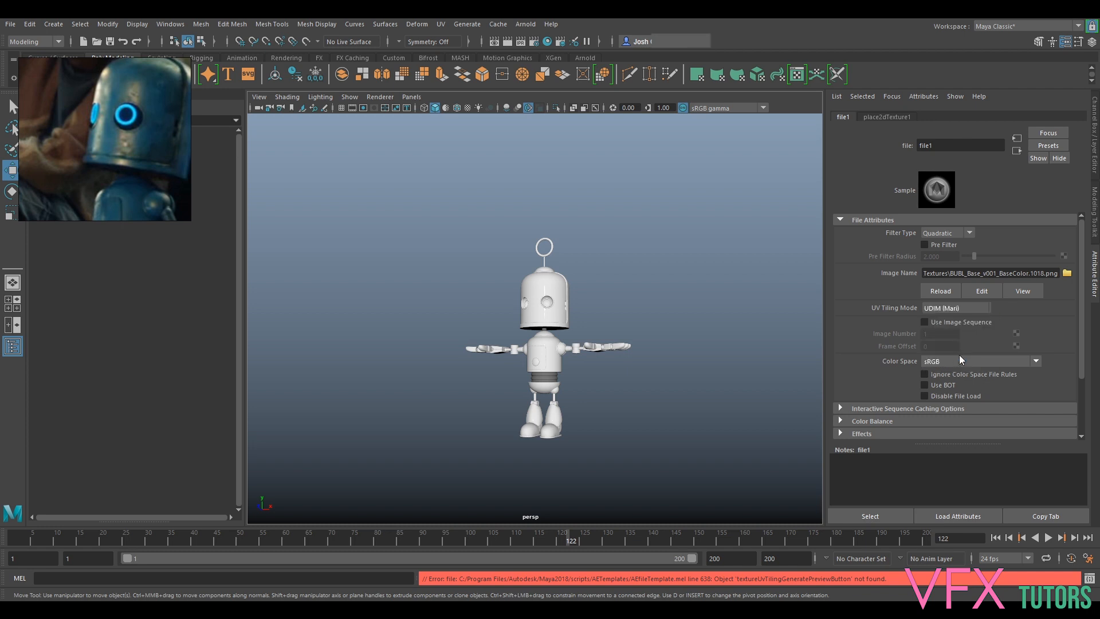
{"action": "left_click", "coordinate": [969, 308]}
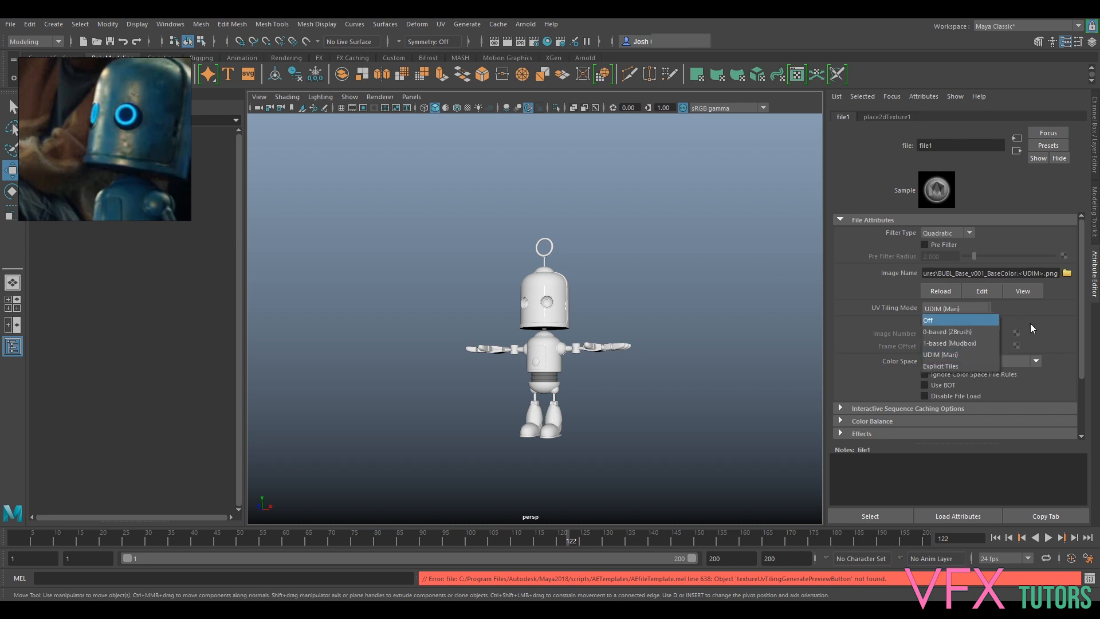
{"action": "left_click", "coordinate": [940, 355]}
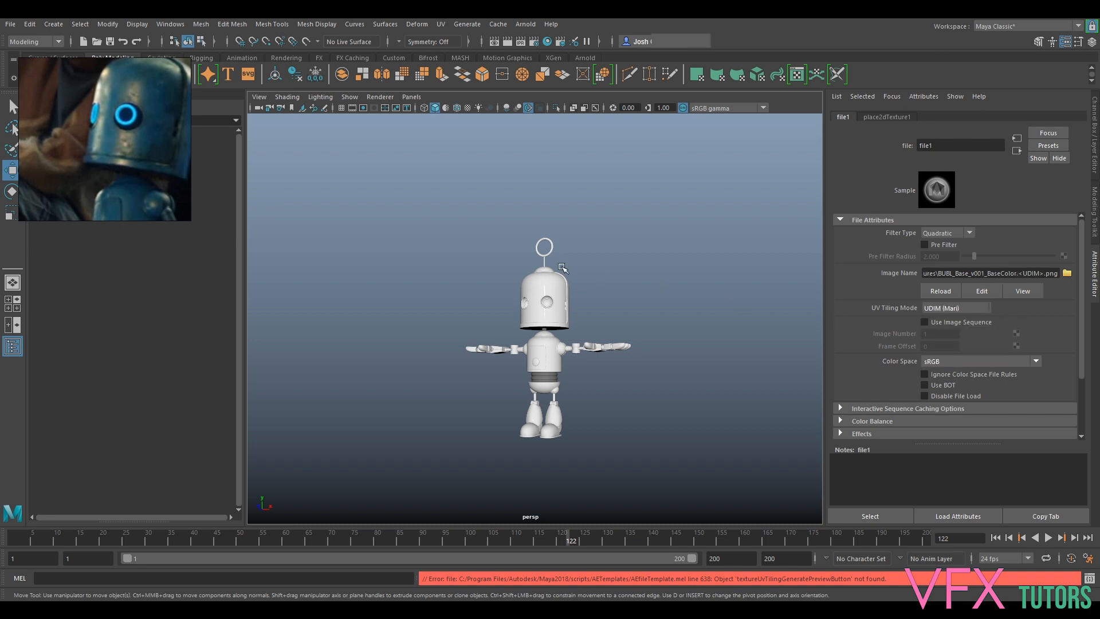
Step: Turn on hardware texturing in the perspective viewport and view the robot
{"action": "left_click", "coordinate": [281, 98]}
{"action": "left_click", "coordinate": [321, 286]}
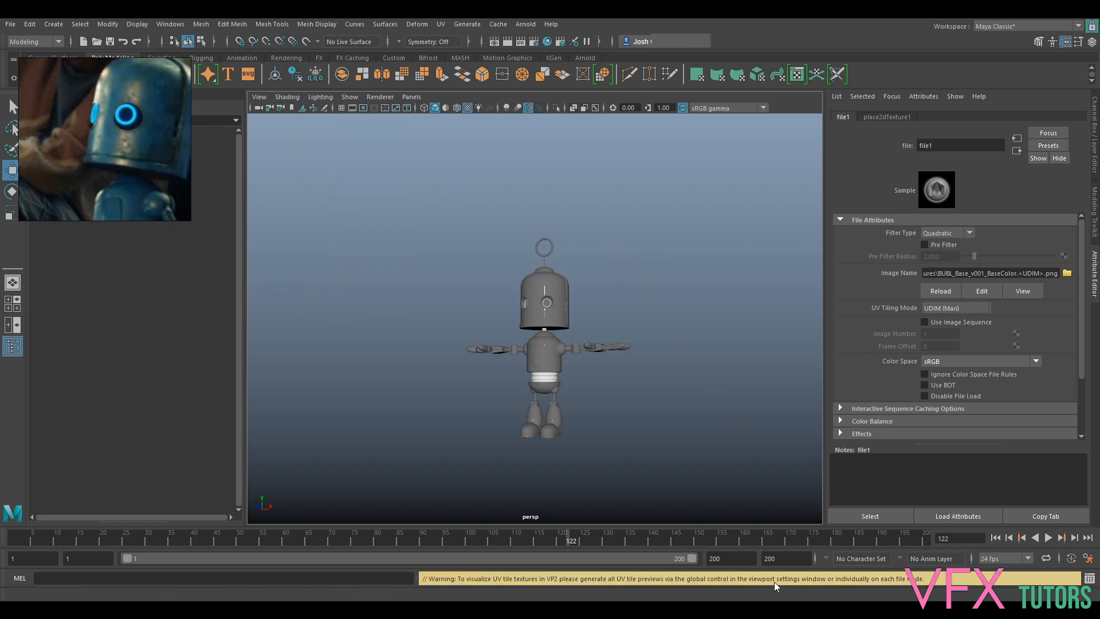
{"action": "left_click_drag", "start_coordinate": [613, 218], "coordinate": [607, 246], "text": "alt"}
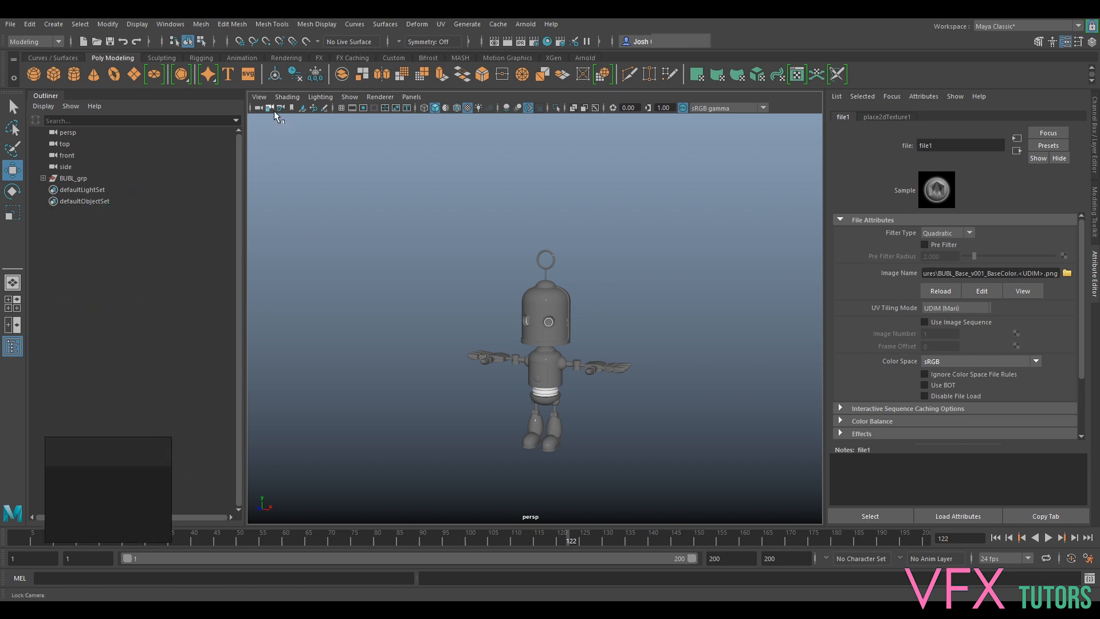
Step: Set the Viewport 2.0 maximum texture resolution to 8192, reload all textures and close the renderer settings
{"action": "left_click", "coordinate": [286, 98]}
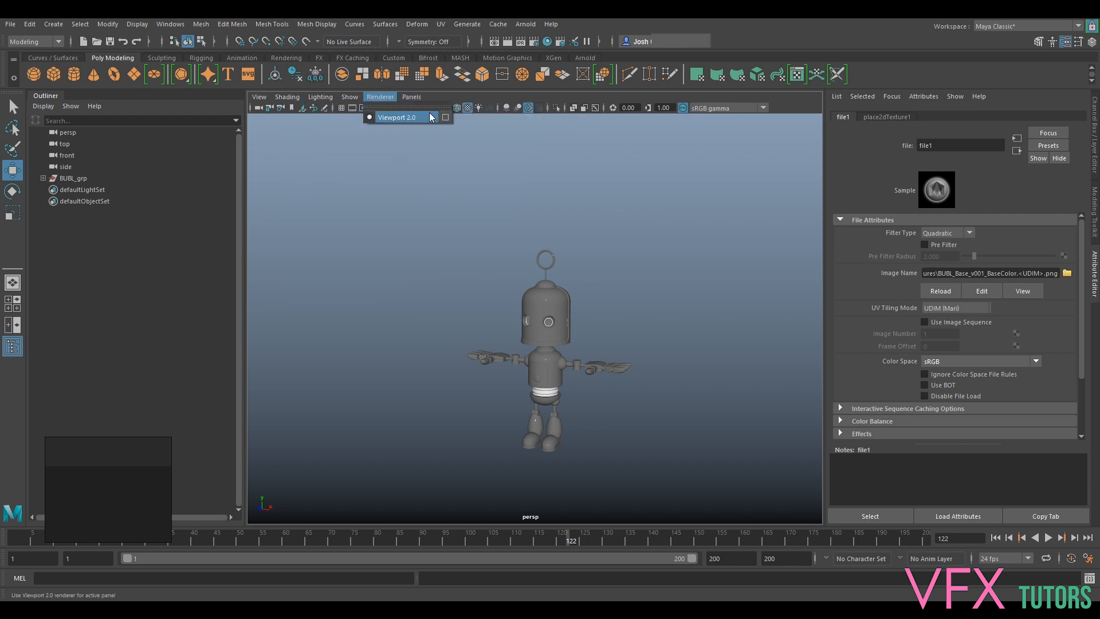
{"action": "left_click", "coordinate": [446, 117]}
{"action": "double_click", "coordinate": [453, 395]}
{"action": "type", "text": "8192"}
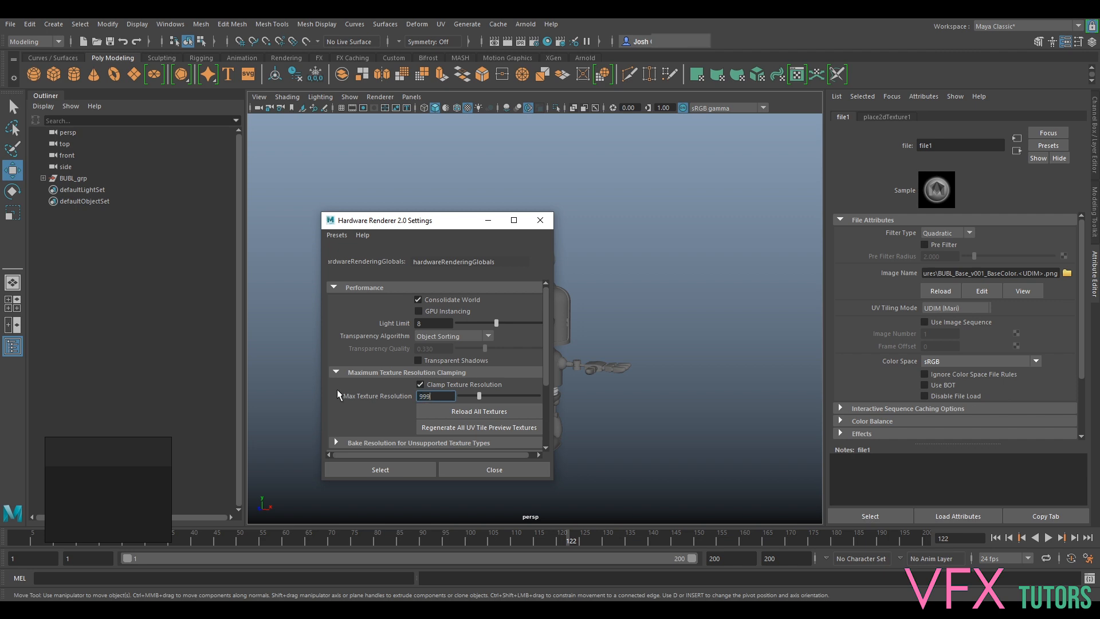
{"action": "key", "text": "Return"}
{"action": "left_click", "coordinate": [479, 412]}
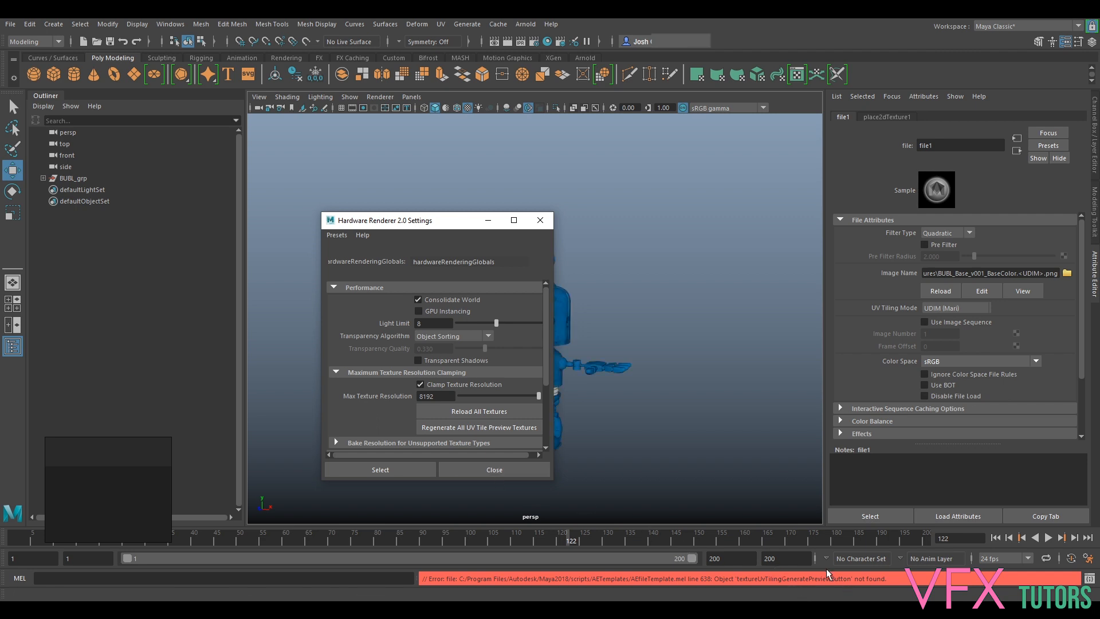
{"action": "left_click", "coordinate": [540, 220]}
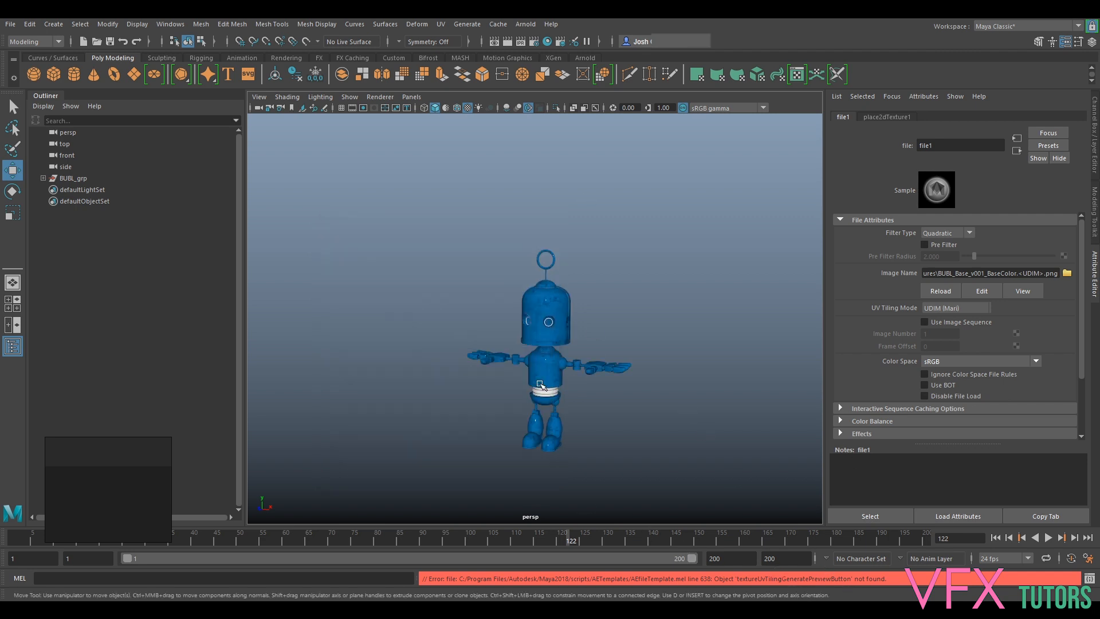
Step: Check the textured robot, return to the aiMetal material and connect a File texture to its metalness
{"action": "scroll", "coordinate": [658, 347], "scroll_direction": "up", "scroll_amount": 5}
{"action": "scroll", "coordinate": [659, 347], "scroll_direction": "down", "scroll_amount": 5}
{"action": "left_click_drag", "start_coordinate": [658, 347], "coordinate": [658, 284], "text": "alt"}
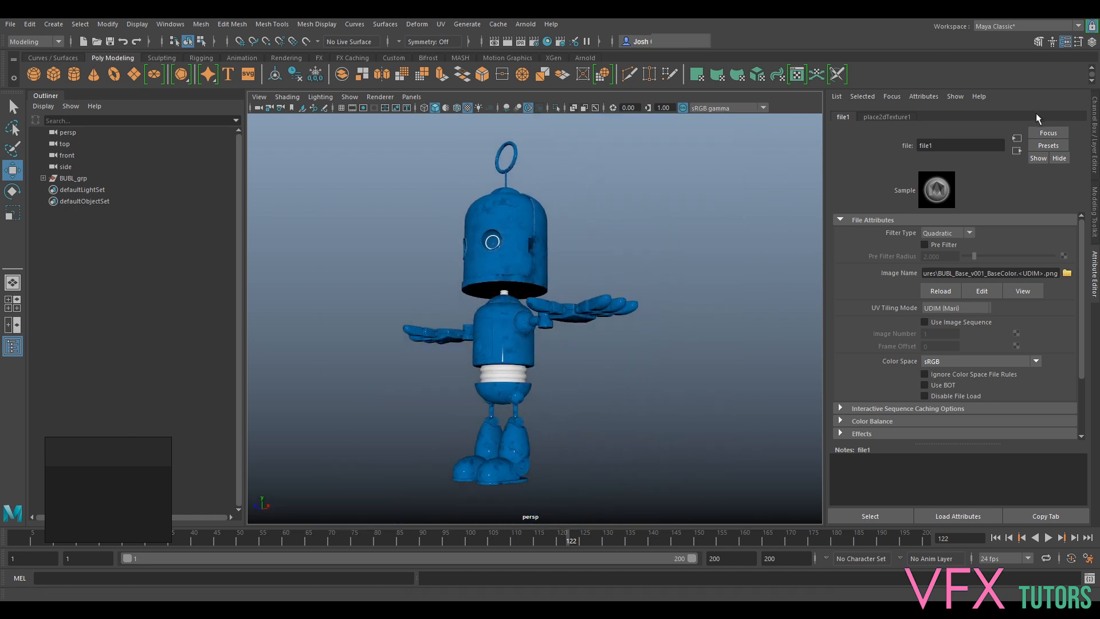
{"action": "left_click_drag", "start_coordinate": [628, 202], "coordinate": [668, 221], "text": "alt"}
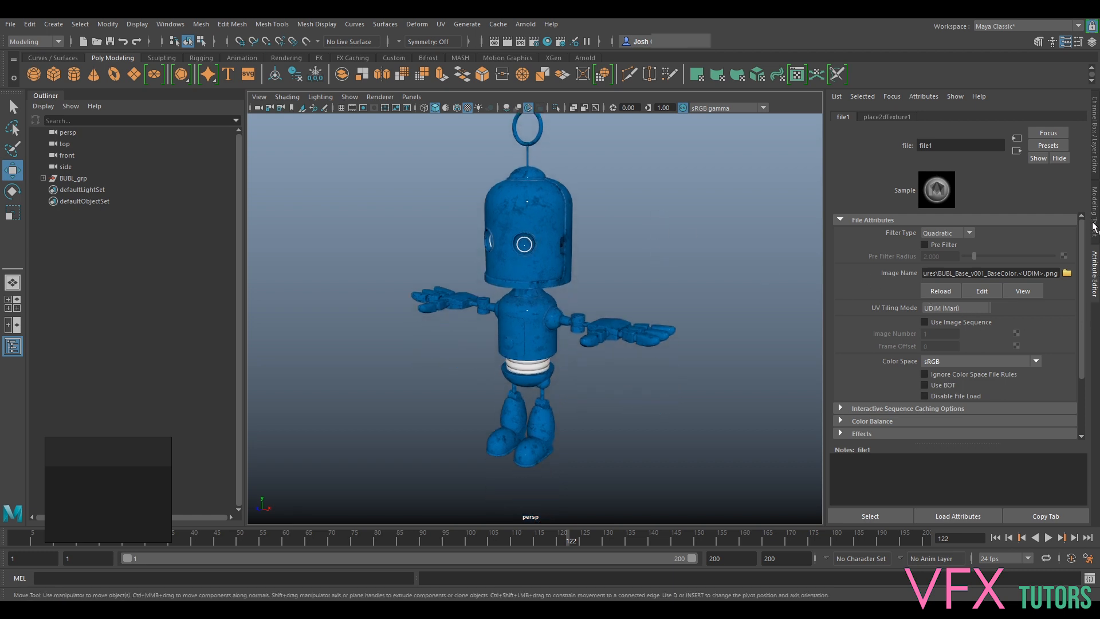
{"action": "left_click", "coordinate": [1017, 151]}
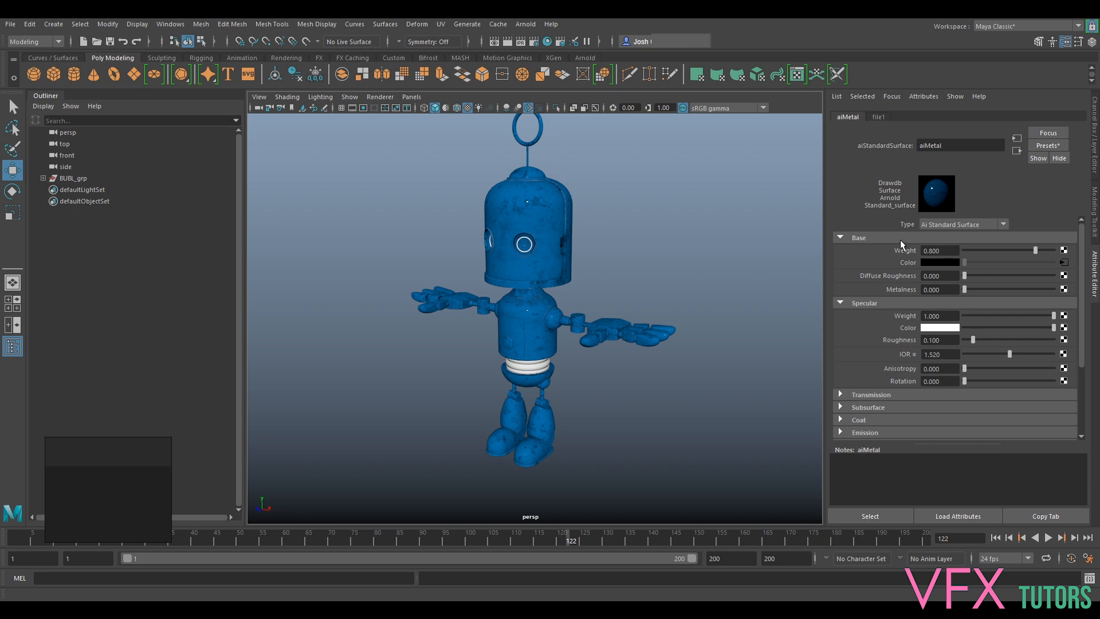
{"action": "left_click", "coordinate": [1063, 290]}
{"action": "left_click", "coordinate": [475, 268]}
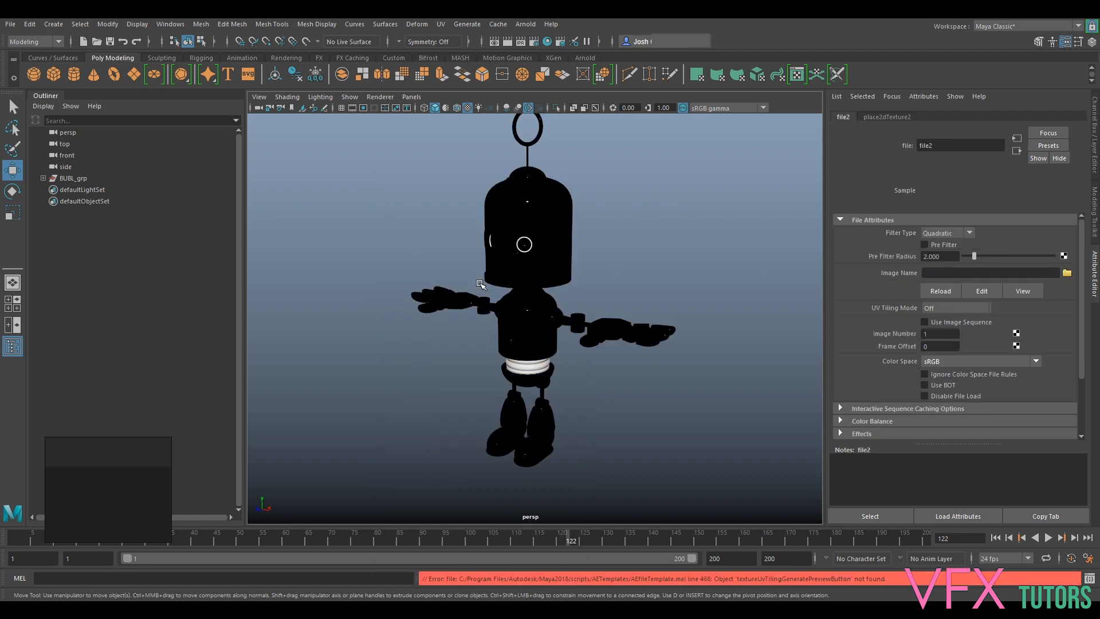
Step: Browse the exported textures for the metalness image and preview the base color files around BaseColor.1011_1.png
{"action": "left_click", "coordinate": [1066, 273]}
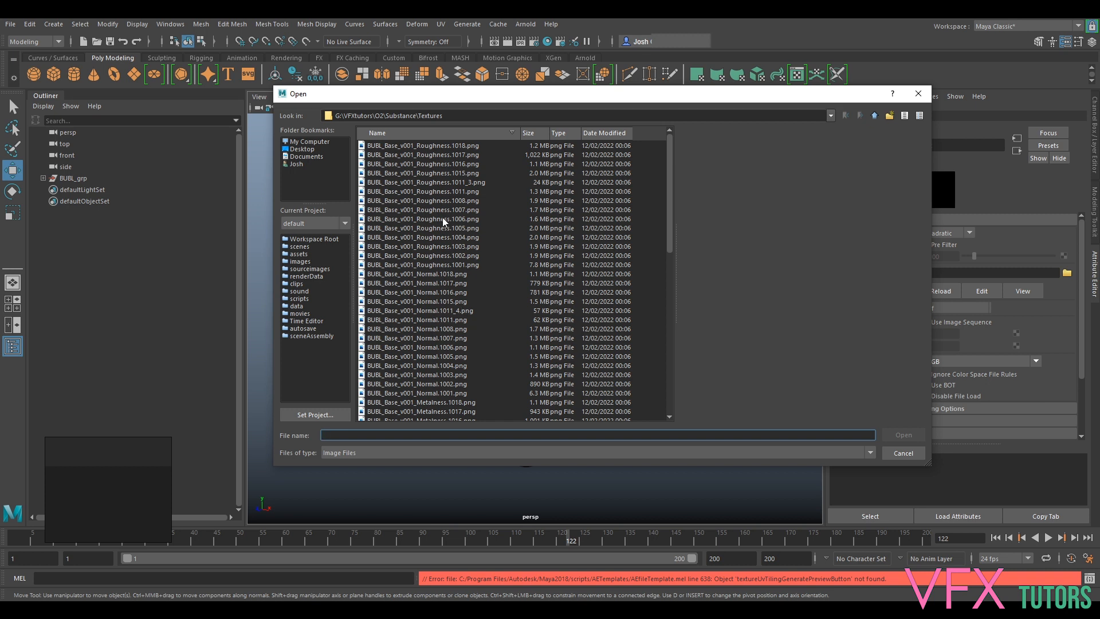
{"action": "scroll", "coordinate": [458, 197], "scroll_direction": "down", "scroll_amount": 7}
{"action": "scroll", "coordinate": [467, 372], "scroll_direction": "down", "scroll_amount": 6}
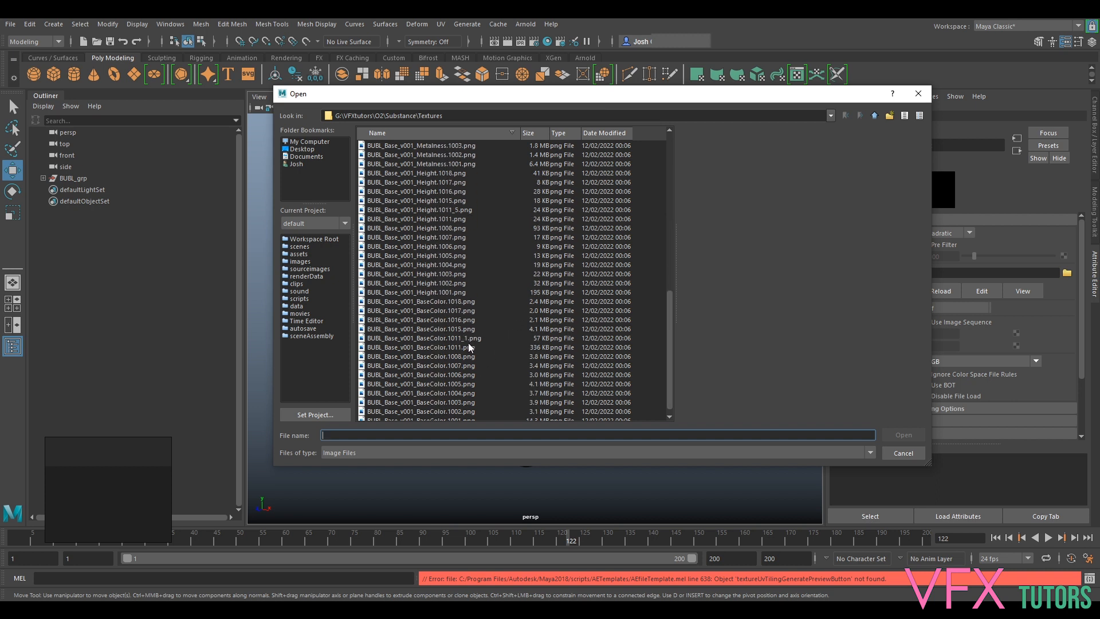
{"action": "left_click", "coordinate": [471, 338]}
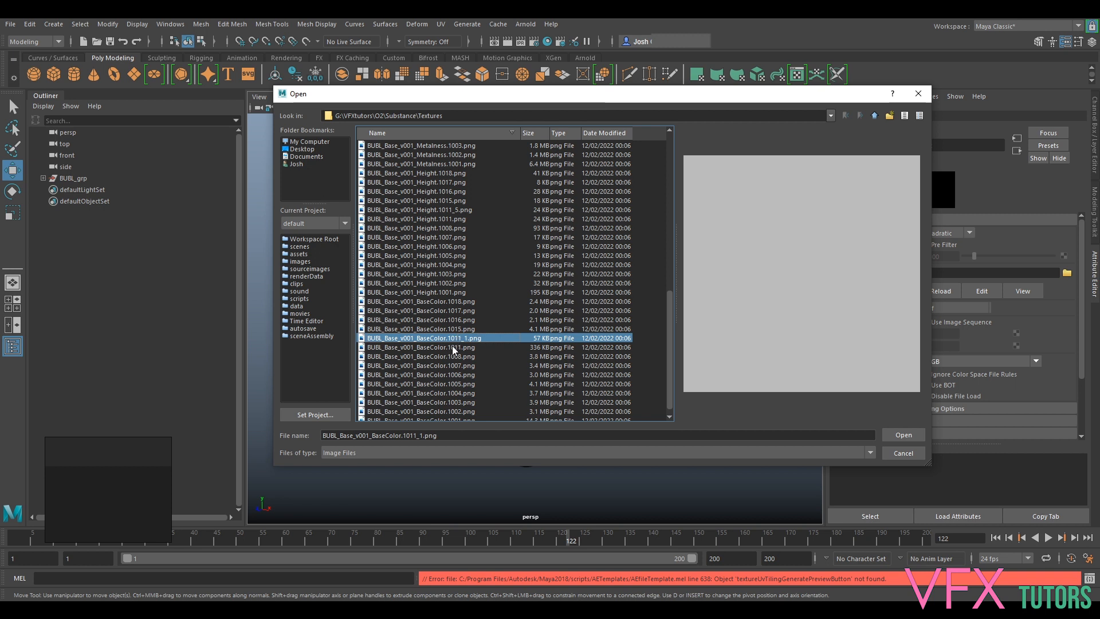
{"action": "left_click", "coordinate": [452, 345]}
{"action": "left_click", "coordinate": [458, 335]}
{"action": "left_click", "coordinate": [470, 327]}
{"action": "left_click", "coordinate": [478, 338]}
{"action": "scroll", "coordinate": [474, 223], "scroll_direction": "up", "scroll_amount": 4}
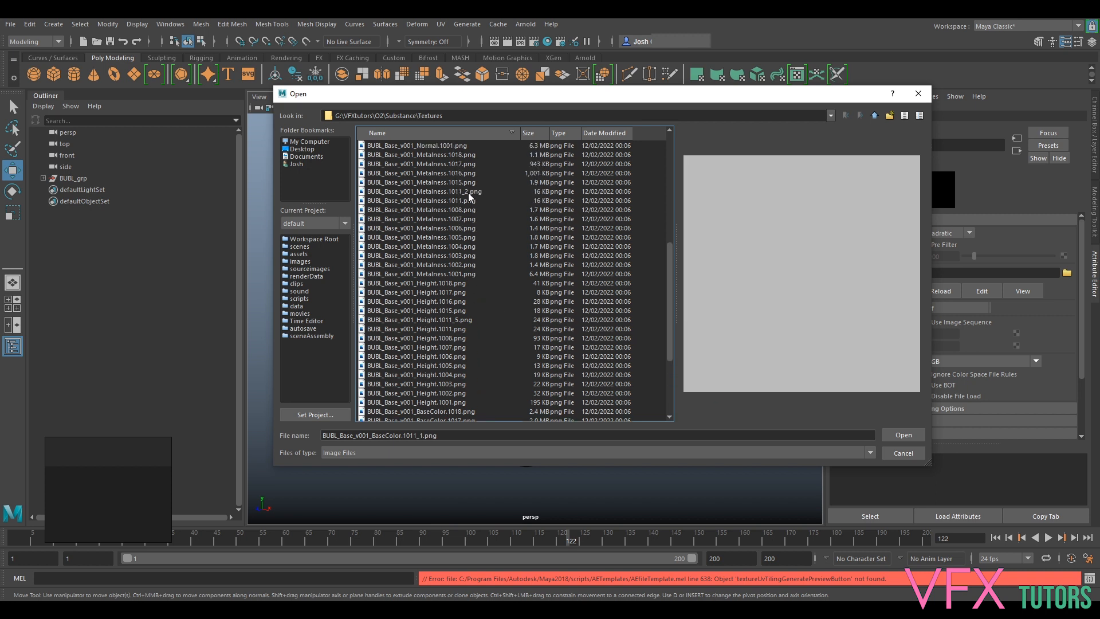
Step: Preview the Metalness.1011_2.png tile, and load BUBL_Base_v001_Metalness.1018.png as the metalness image
{"action": "left_click", "coordinate": [469, 193]}
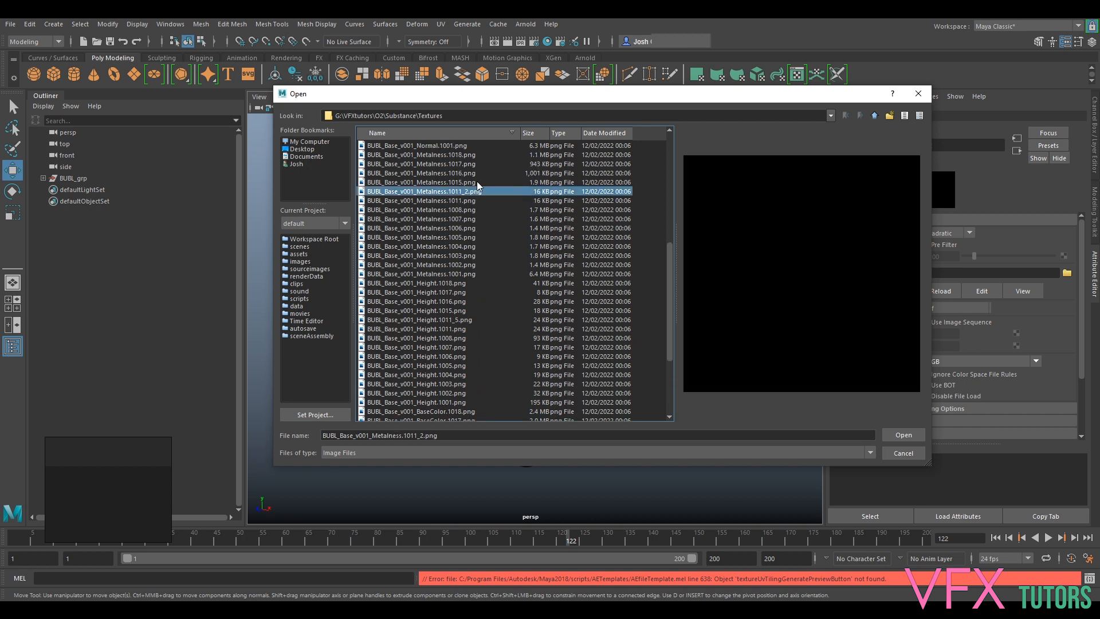
{"action": "left_click", "coordinate": [476, 181]}
{"action": "left_click", "coordinate": [472, 190]}
{"action": "scroll", "coordinate": [438, 280], "scroll_direction": "down", "scroll_amount": 5}
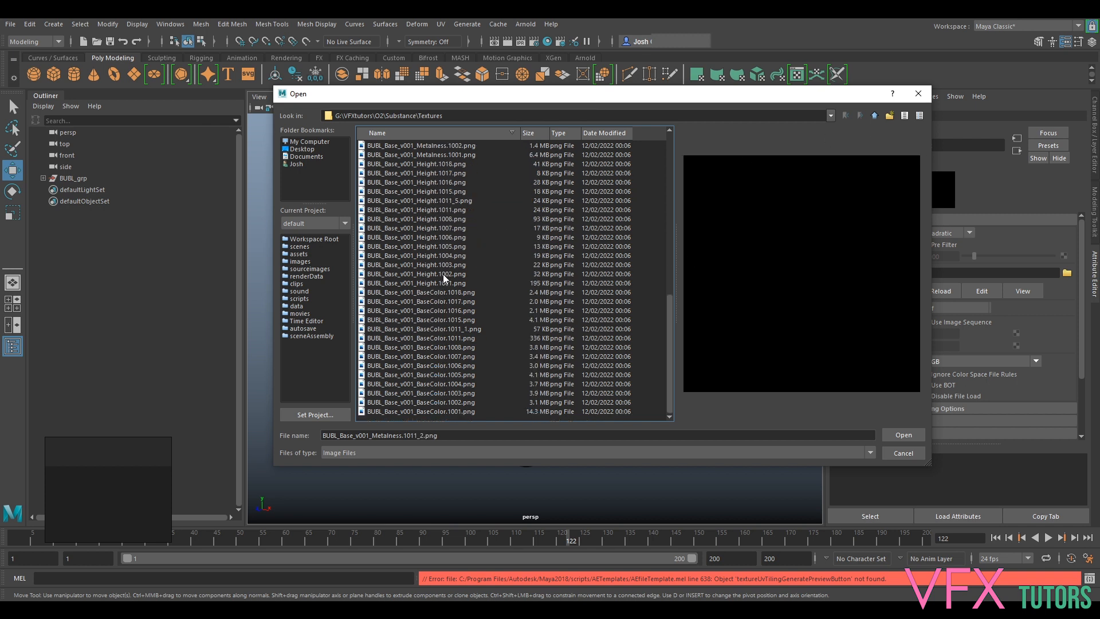
{"action": "scroll", "coordinate": [475, 210], "scroll_direction": "up", "scroll_amount": 5}
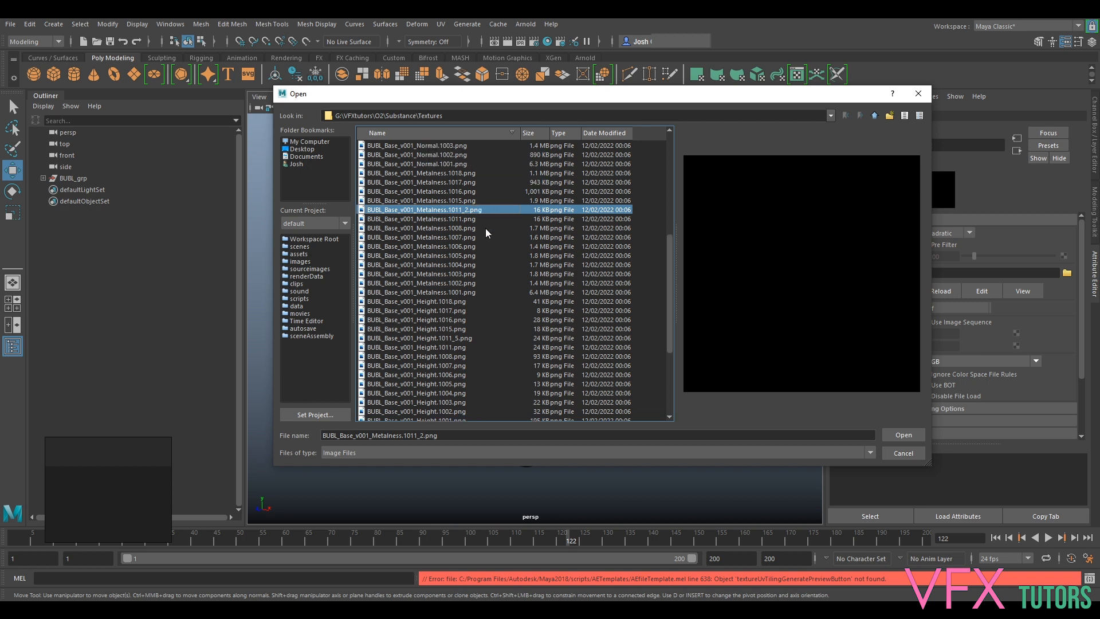
{"action": "left_click", "coordinate": [467, 174]}
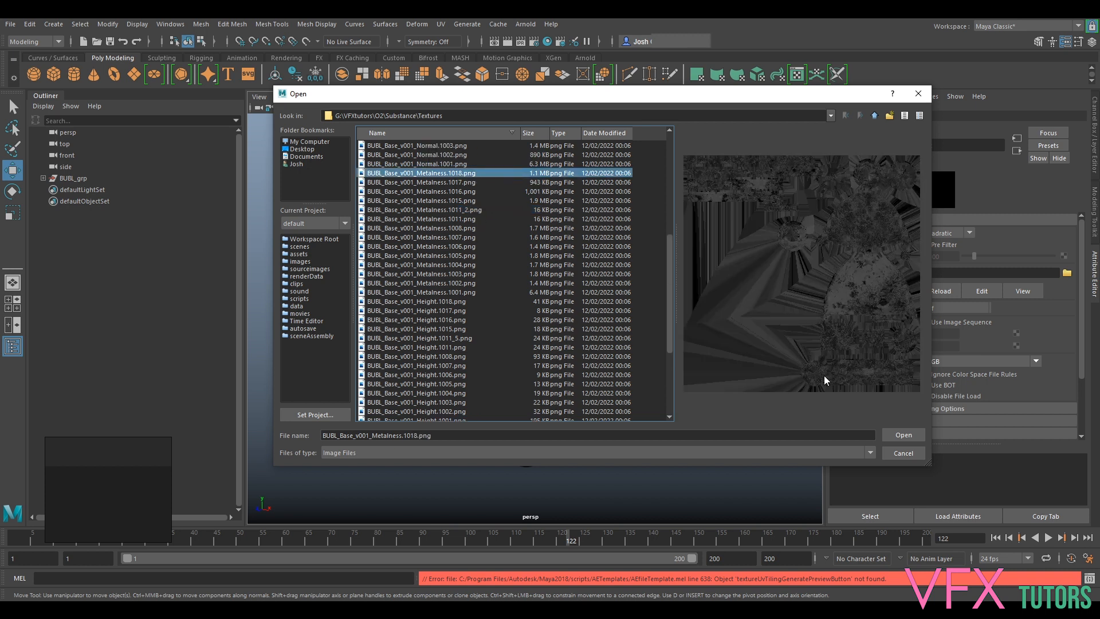
{"action": "left_click", "coordinate": [895, 436]}
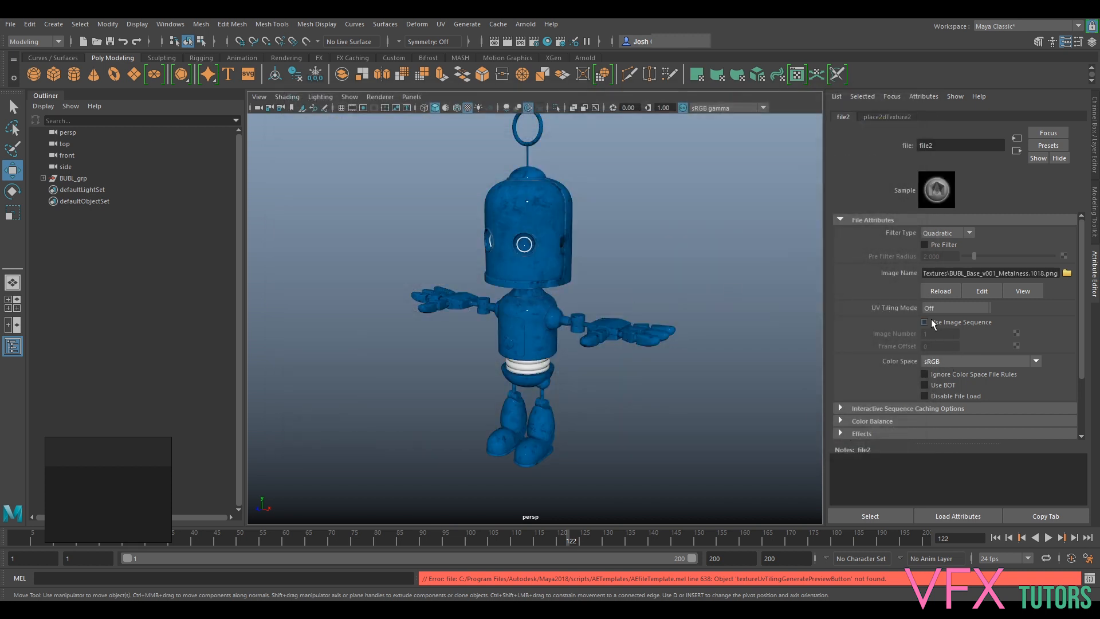
Step: Set the metalness texture's UV tiling mode to UDIM (Mari) and its color space to Raw, and check the robot's head
{"action": "left_click", "coordinate": [942, 308]}
{"action": "left_click", "coordinate": [951, 356]}
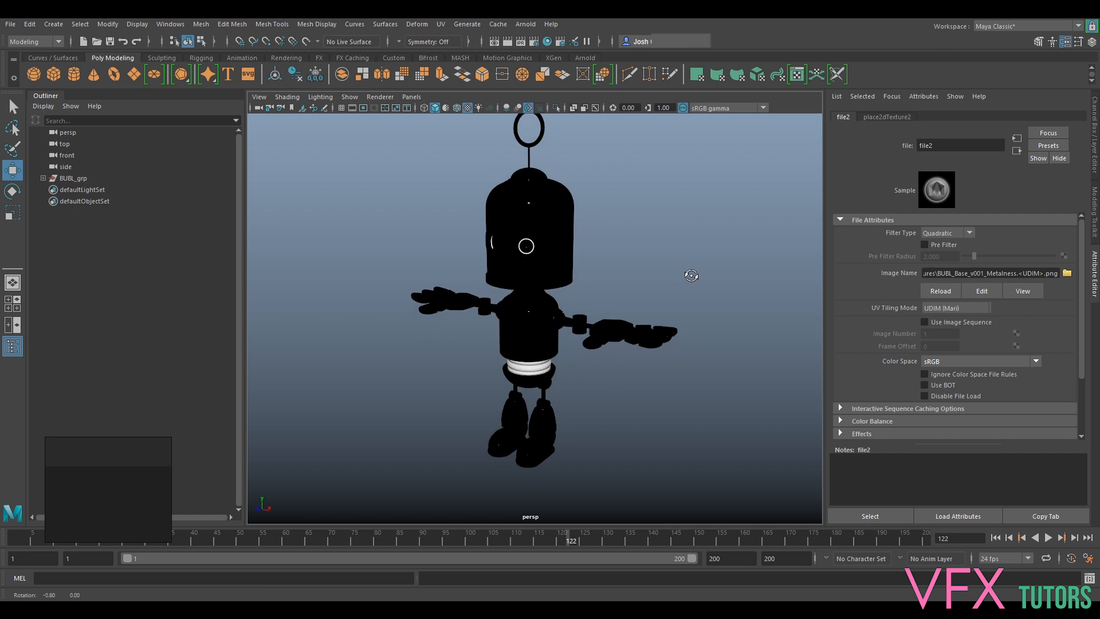
{"action": "left_click", "coordinate": [944, 361]}
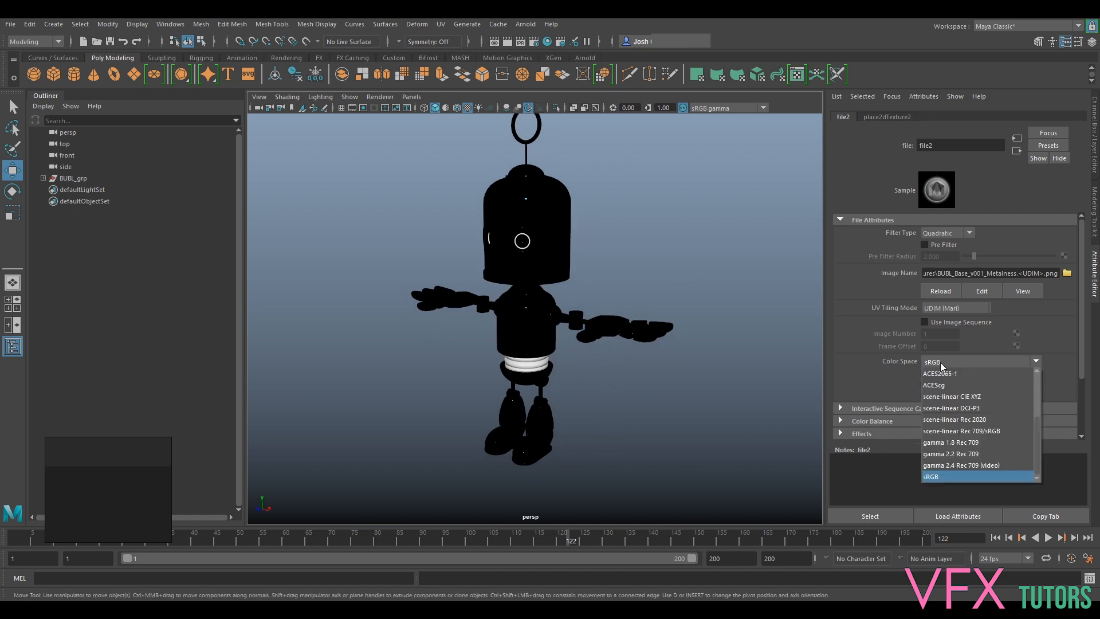
{"action": "left_click", "coordinate": [952, 443]}
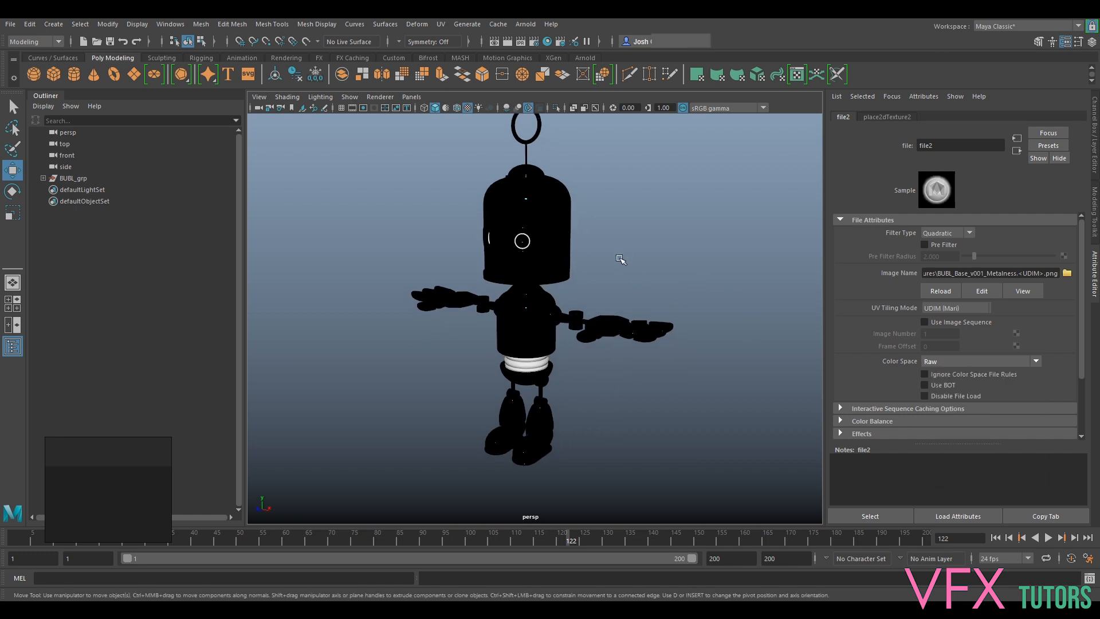
{"action": "left_click_drag", "start_coordinate": [646, 250], "coordinate": [670, 254], "text": "alt"}
{"action": "left_click_drag", "start_coordinate": [663, 234], "coordinate": [628, 229], "text": "alt"}
{"action": "right_click_drag", "start_coordinate": [629, 229], "coordinate": [720, 293], "text": "alt"}
{"action": "left_click_drag", "start_coordinate": [717, 267], "coordinate": [722, 293], "text": "alt"}
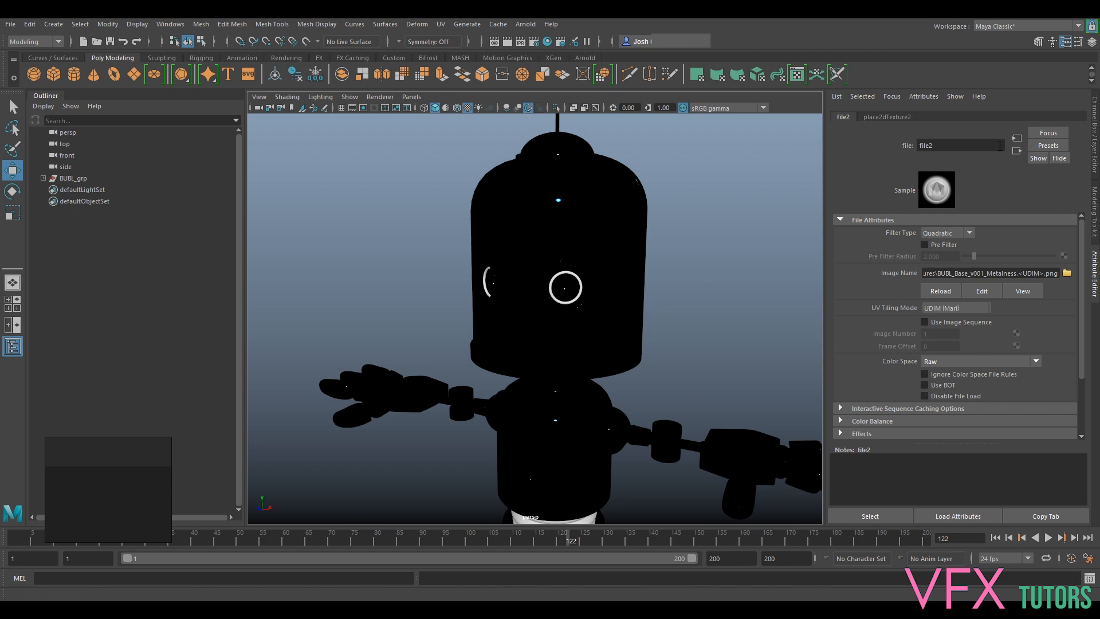
Step: Connect a File texture to aiMetal's specular roughness and load BUBL_Base_v001_Roughness.1018.png as its image
{"action": "left_click", "coordinate": [1017, 151]}
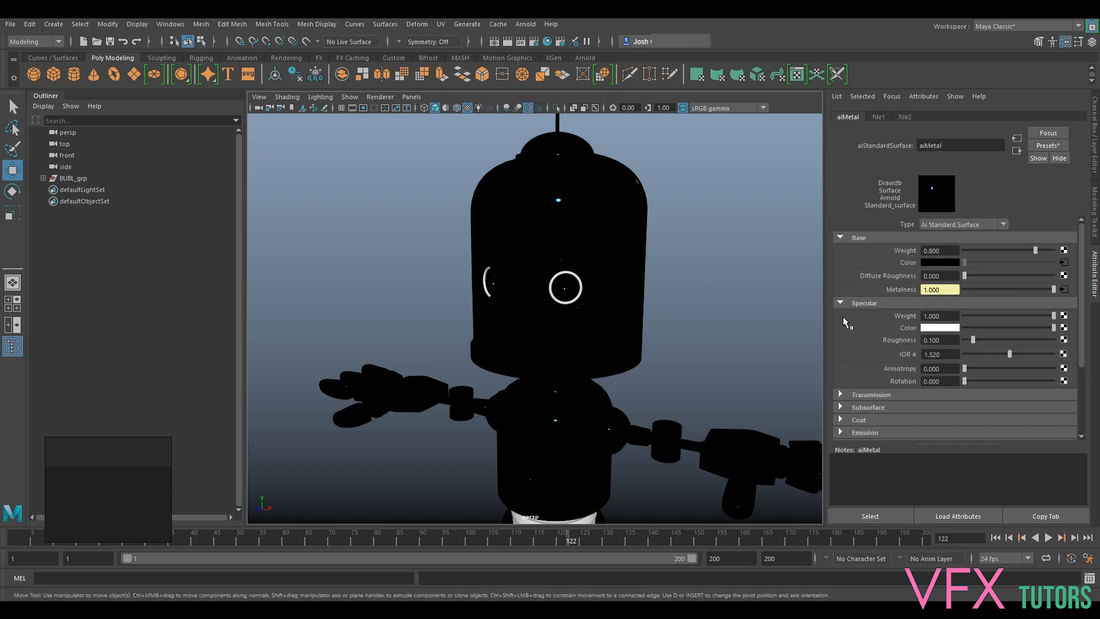
{"action": "left_click", "coordinate": [1064, 340]}
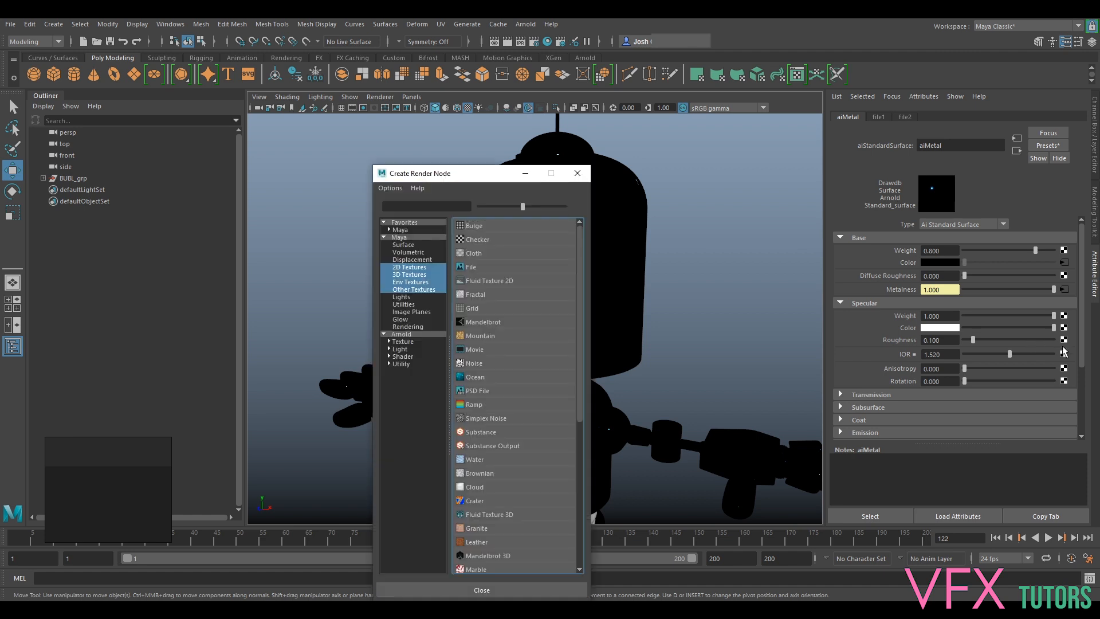
{"action": "left_click", "coordinate": [479, 267]}
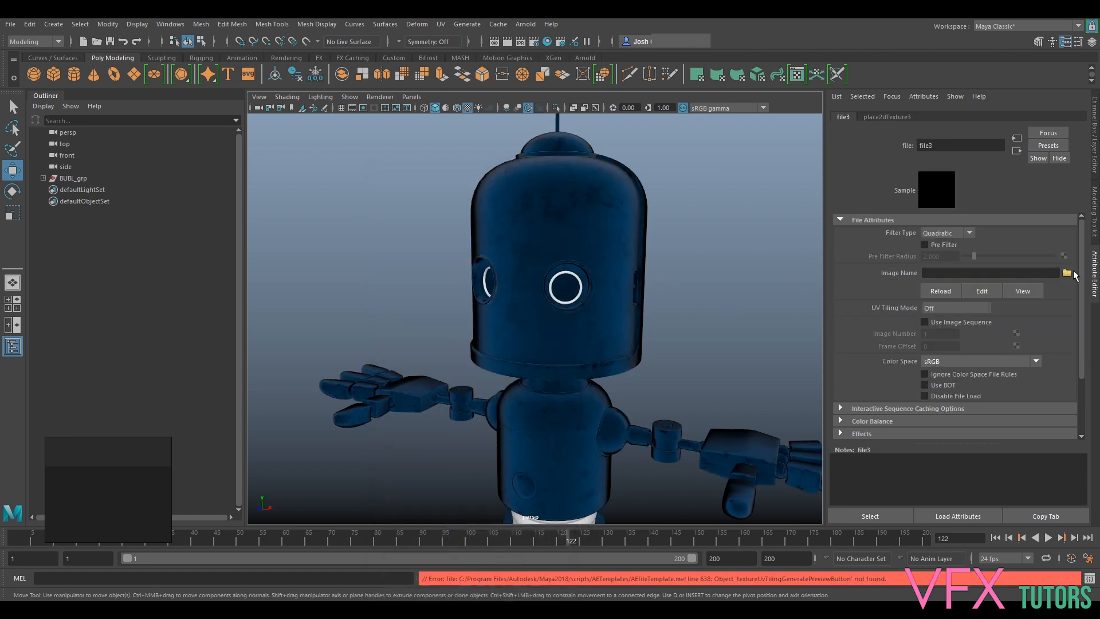
{"action": "left_click", "coordinate": [1066, 272]}
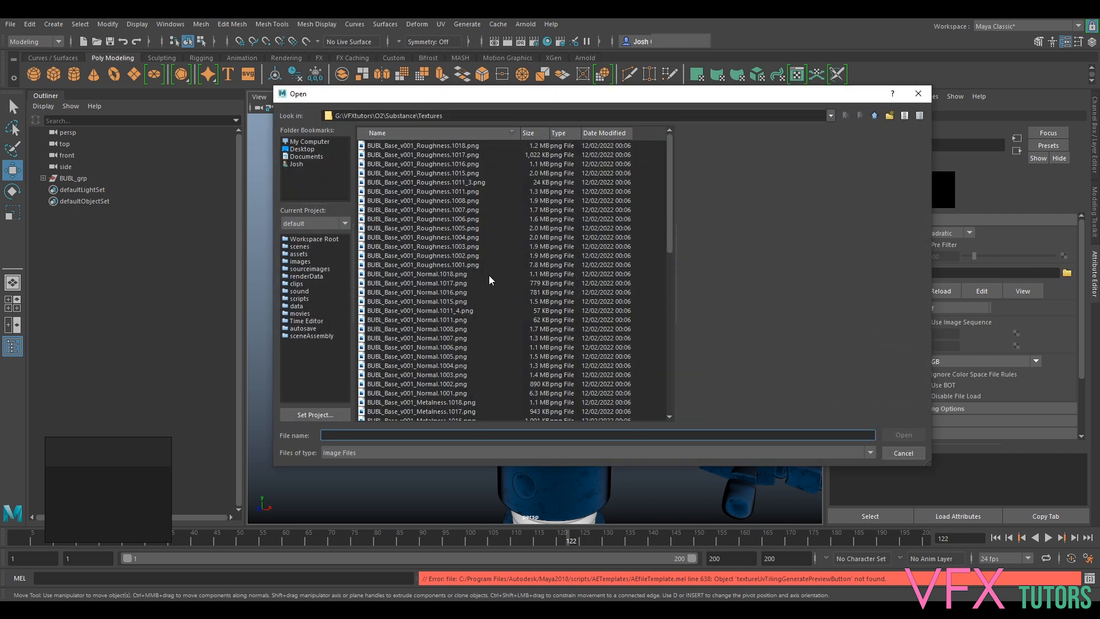
{"action": "left_click", "coordinate": [453, 147]}
{"action": "left_click", "coordinate": [895, 434]}
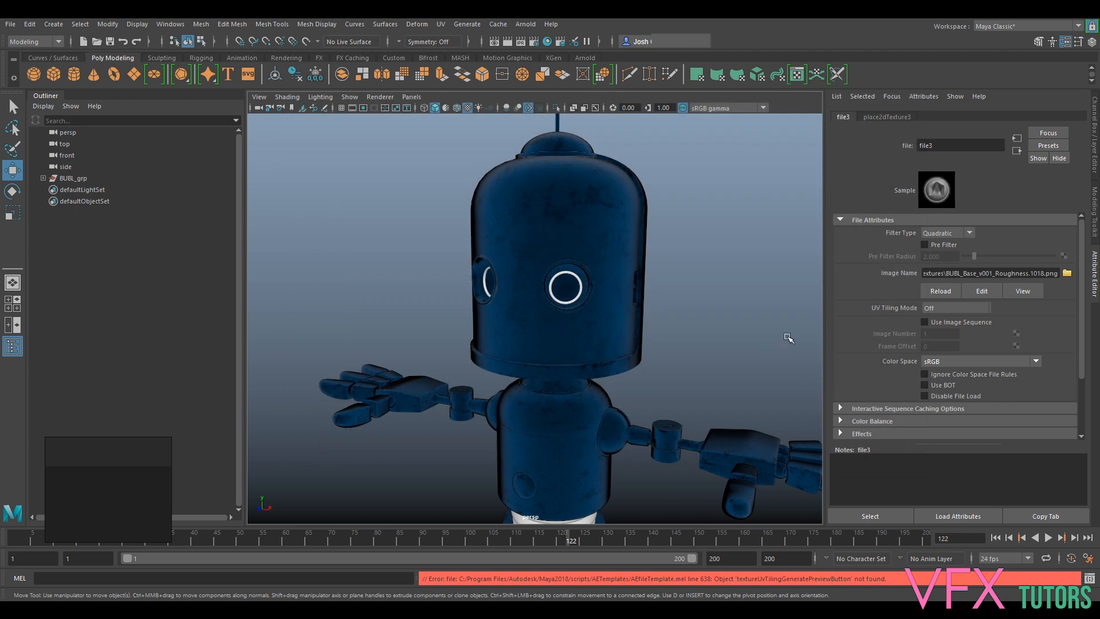
Step: Set the roughness texture's UV tiling mode to UDIM (Mari) and its color space to Raw, checking the robot
{"action": "left_click", "coordinate": [936, 307]}
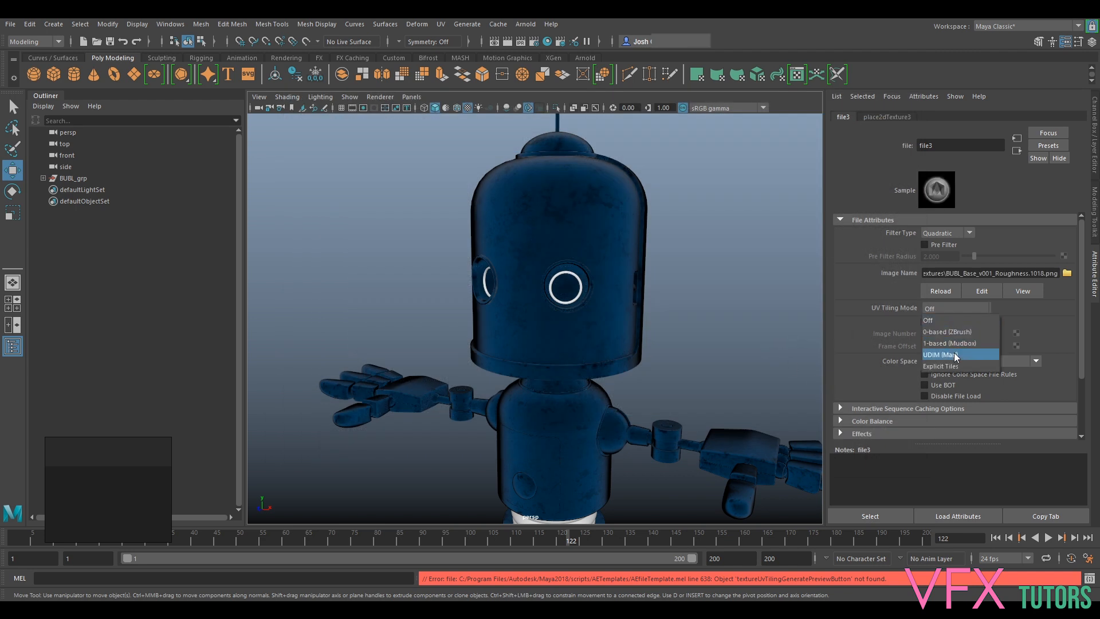
{"action": "left_click", "coordinate": [955, 351]}
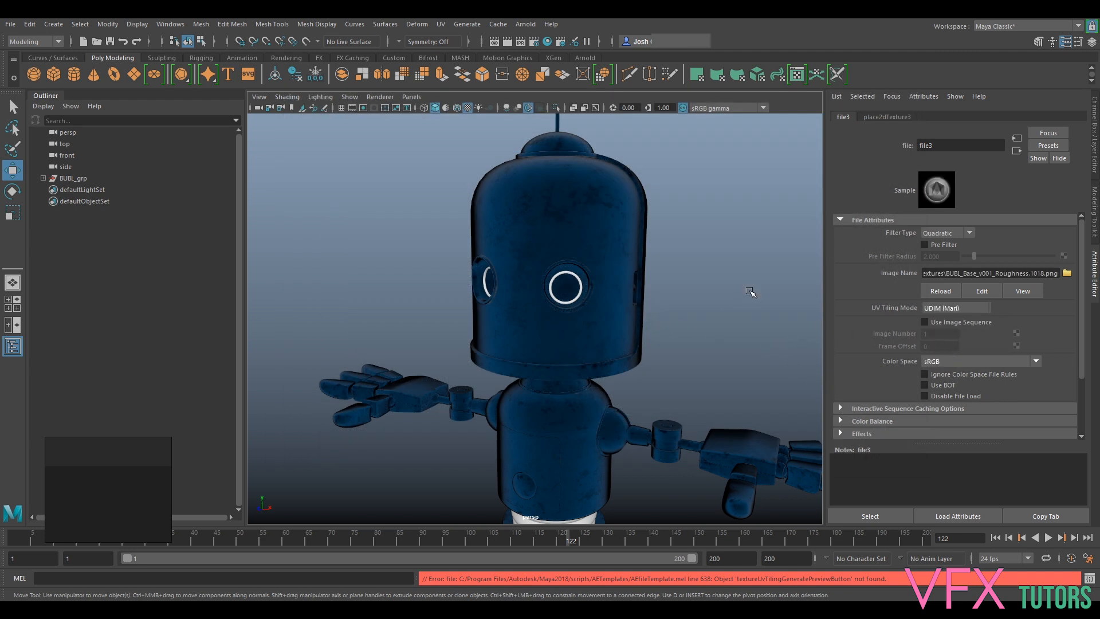
{"action": "left_click_drag", "start_coordinate": [754, 312], "coordinate": [630, 315], "text": "alt"}
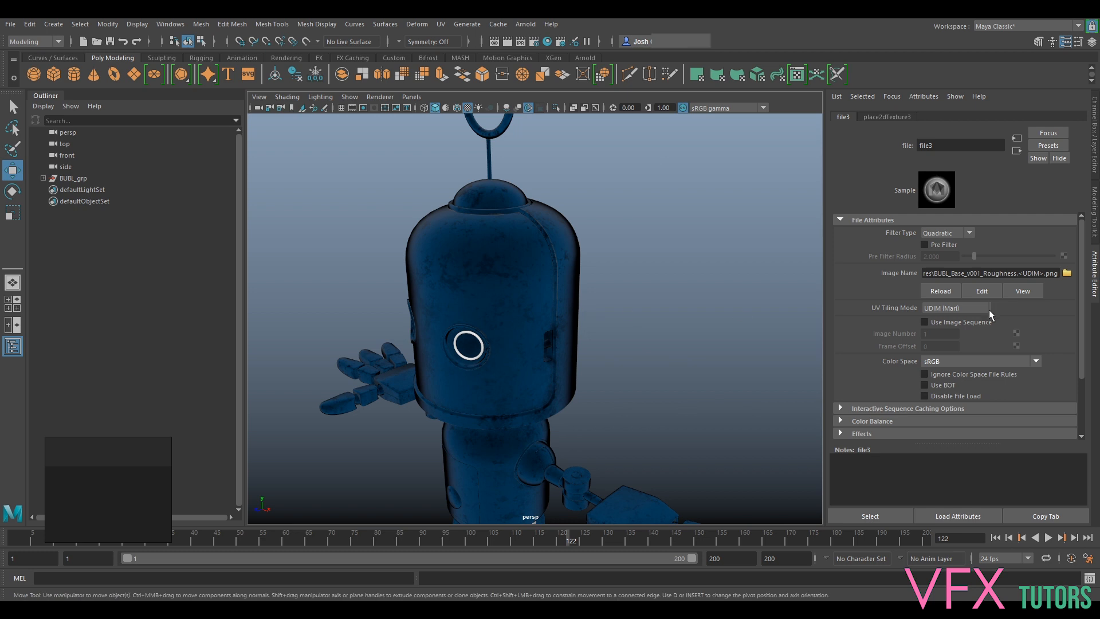
{"action": "left_click", "coordinate": [952, 361]}
{"action": "scroll", "coordinate": [951, 435], "scroll_direction": "down", "scroll_amount": 2}
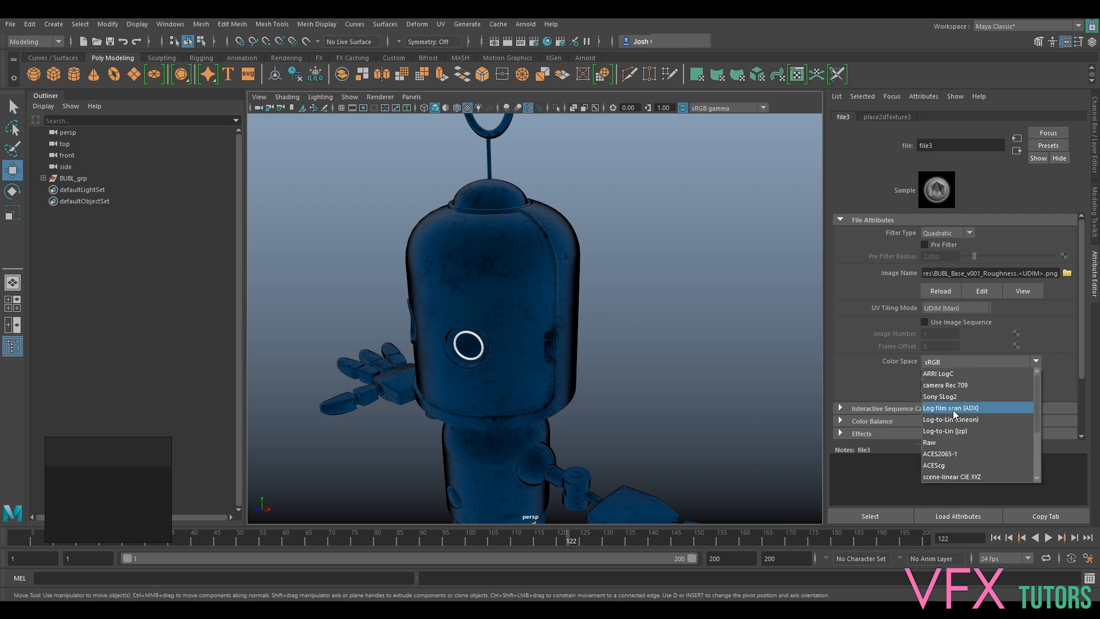
{"action": "left_click", "coordinate": [943, 442]}
{"action": "left_click_drag", "start_coordinate": [793, 363], "coordinate": [755, 313], "text": "alt"}
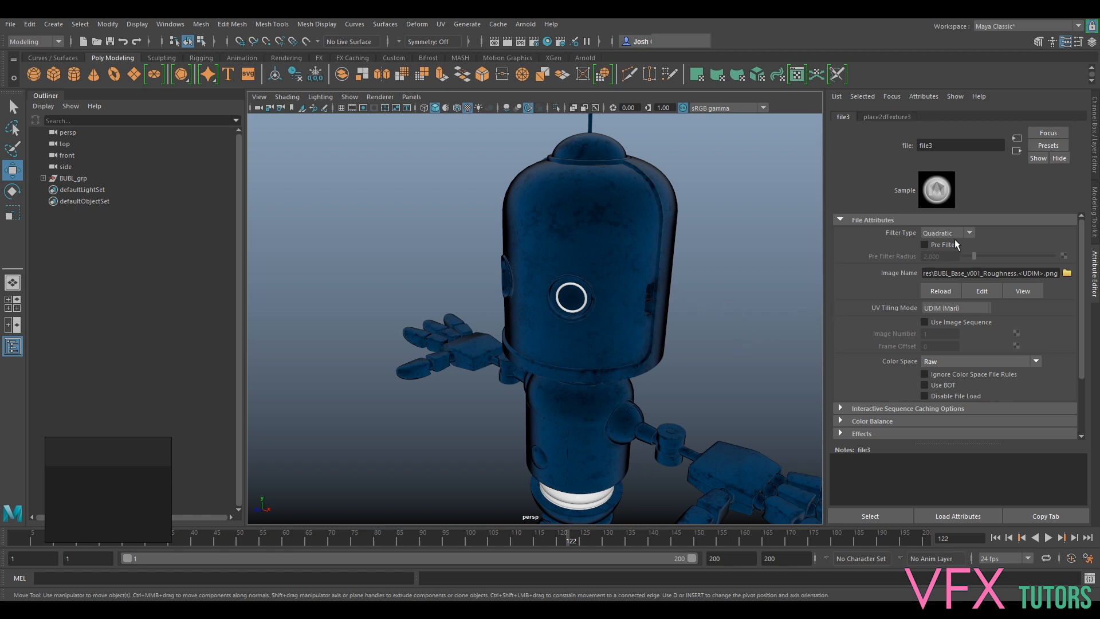
Step: Return to aiMetal, connect a File texture to its Geometry bump mapping and open the file node feeding the bump value
{"action": "left_click", "coordinate": [1017, 150]}
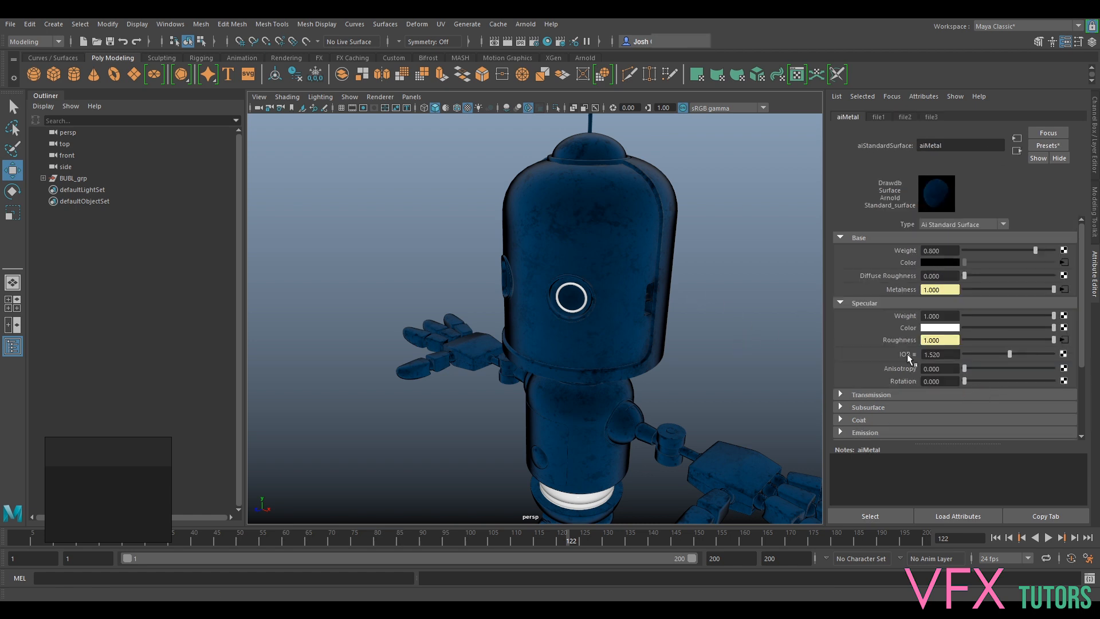
{"action": "scroll", "coordinate": [861, 374], "scroll_direction": "down", "scroll_amount": 4}
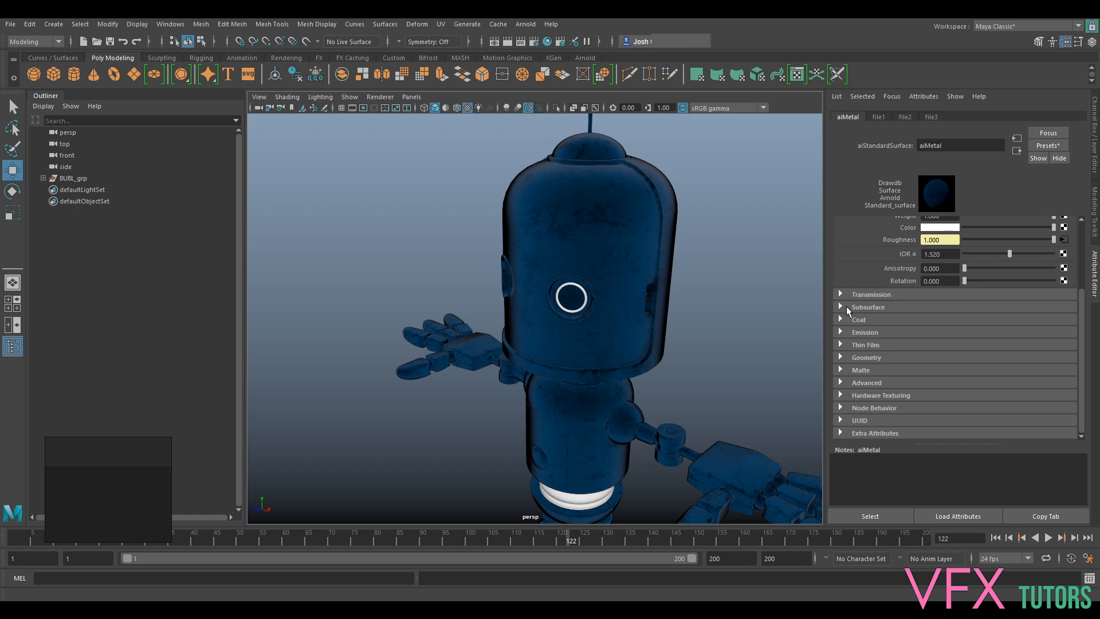
{"action": "left_click", "coordinate": [840, 357]}
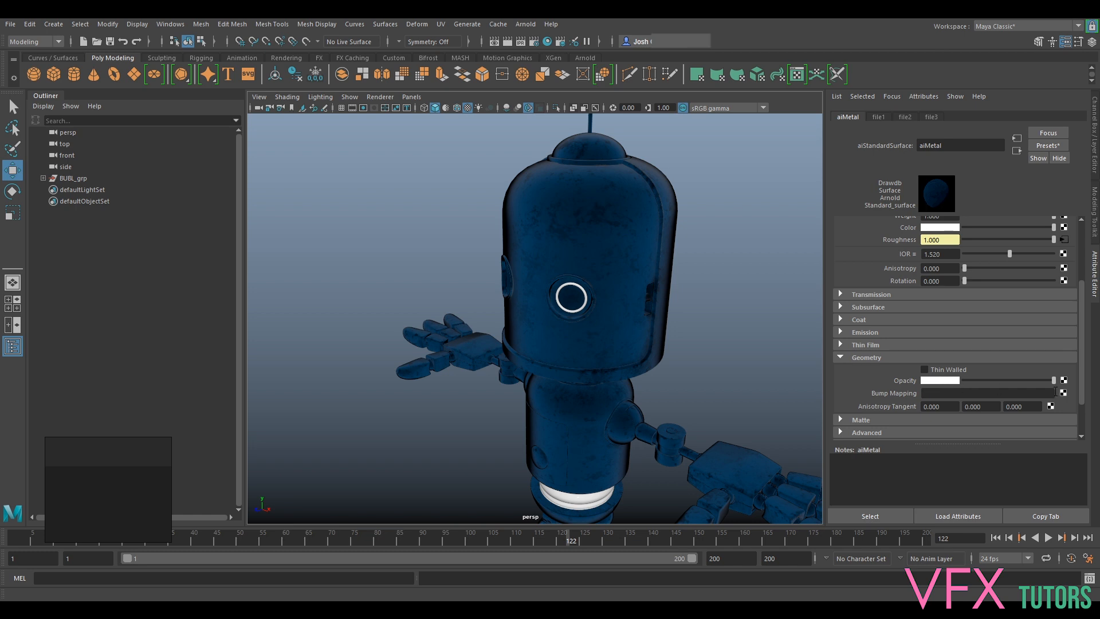
{"action": "left_click", "coordinate": [1063, 393]}
{"action": "left_click", "coordinate": [481, 265]}
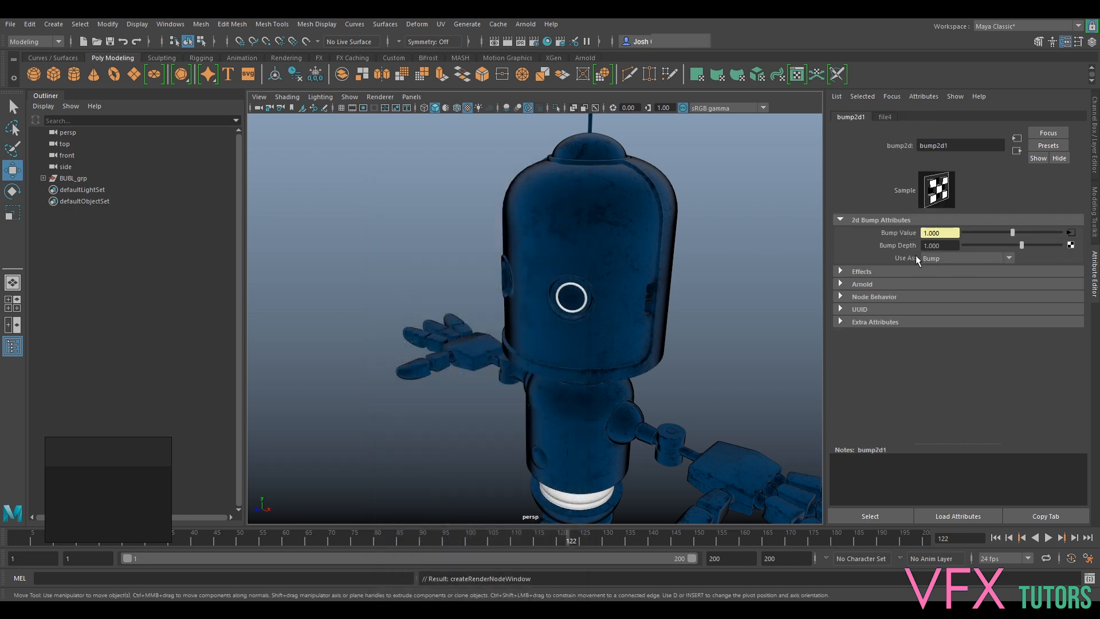
{"action": "left_click", "coordinate": [1071, 233]}
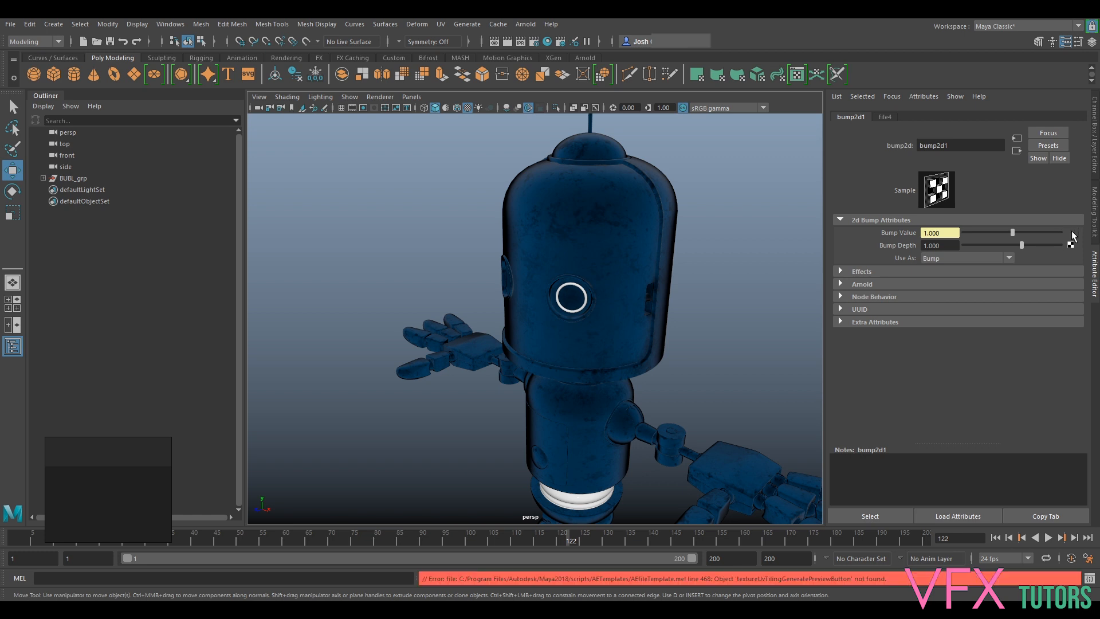
Step: Preview the exported height tiles and load BUBL_Base_v001_Height.1018.png as the bump texture's image
{"action": "left_click", "coordinate": [1067, 272]}
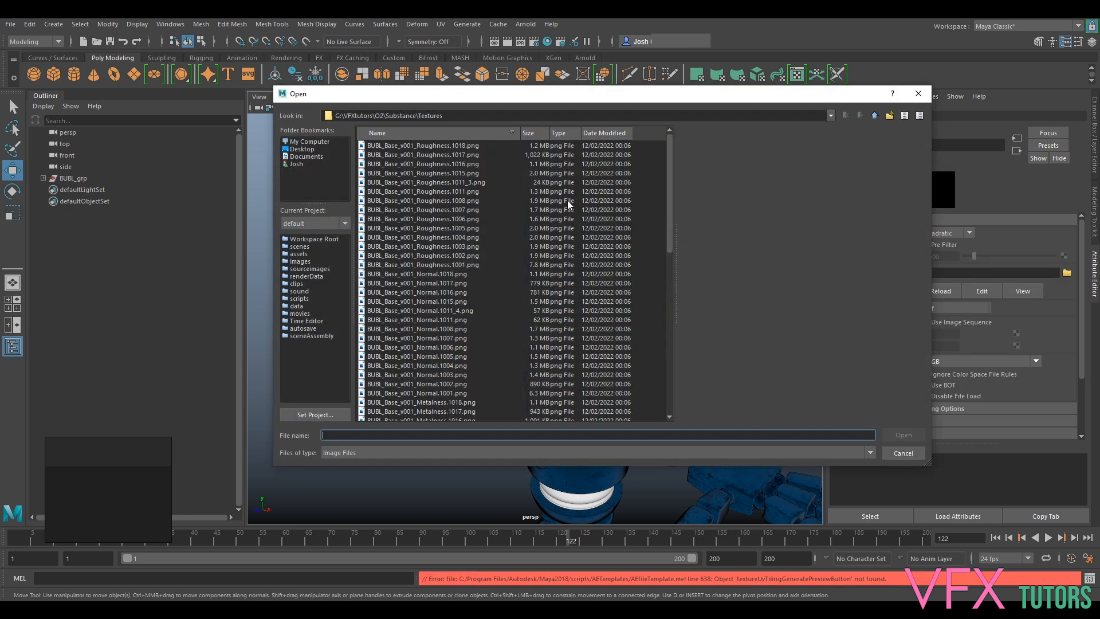
{"action": "scroll", "coordinate": [458, 278], "scroll_direction": "down", "scroll_amount": 12}
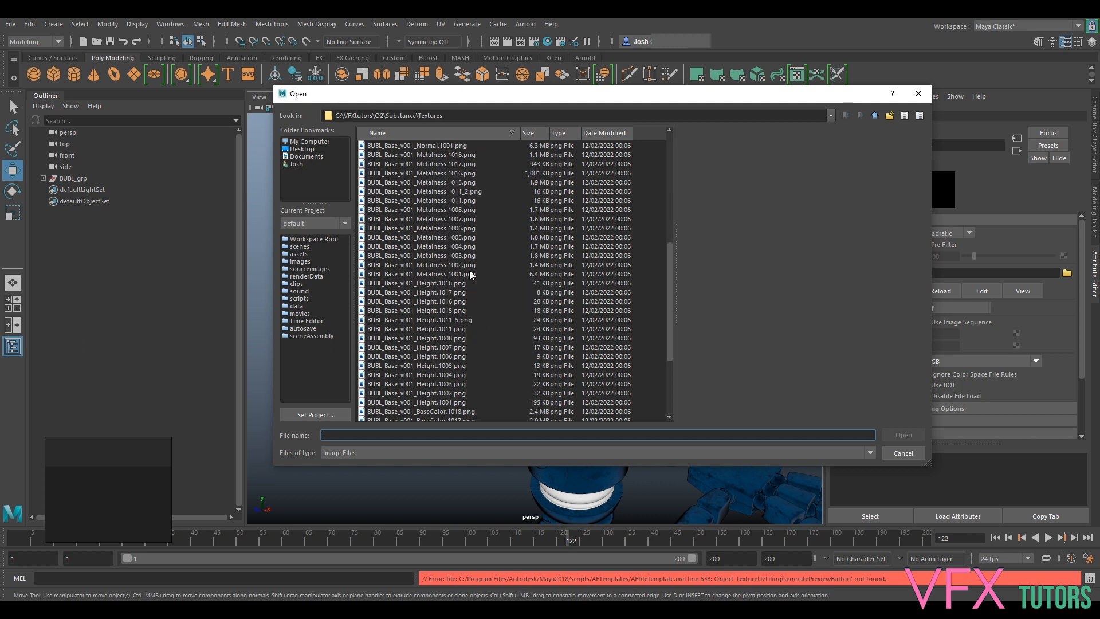
{"action": "scroll", "coordinate": [431, 224], "scroll_direction": "up", "scroll_amount": 1}
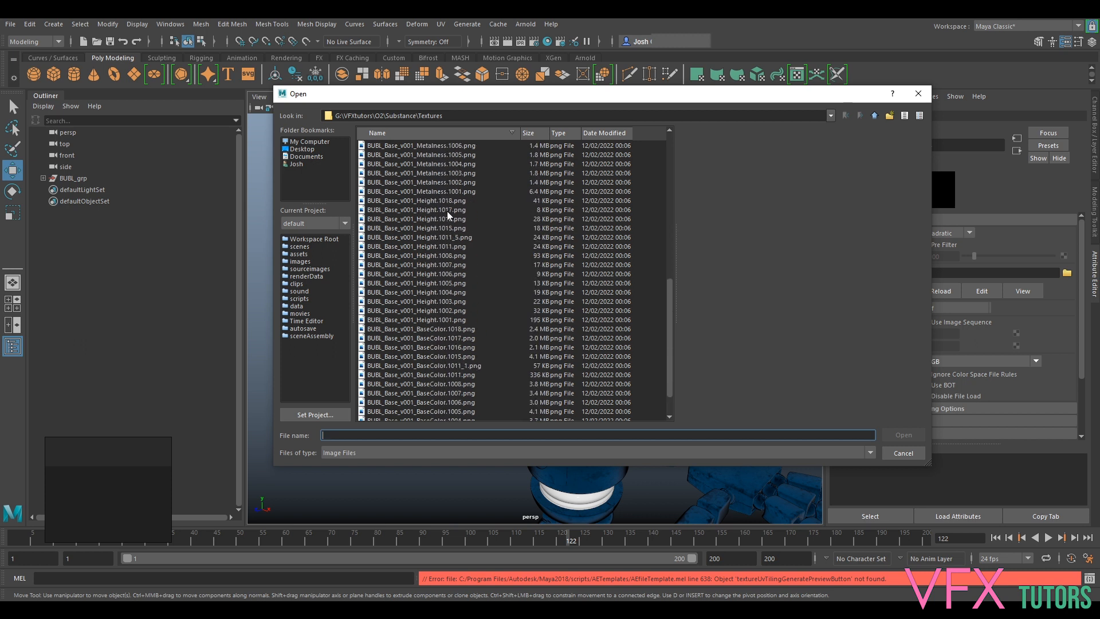
{"action": "left_click", "coordinate": [446, 201]}
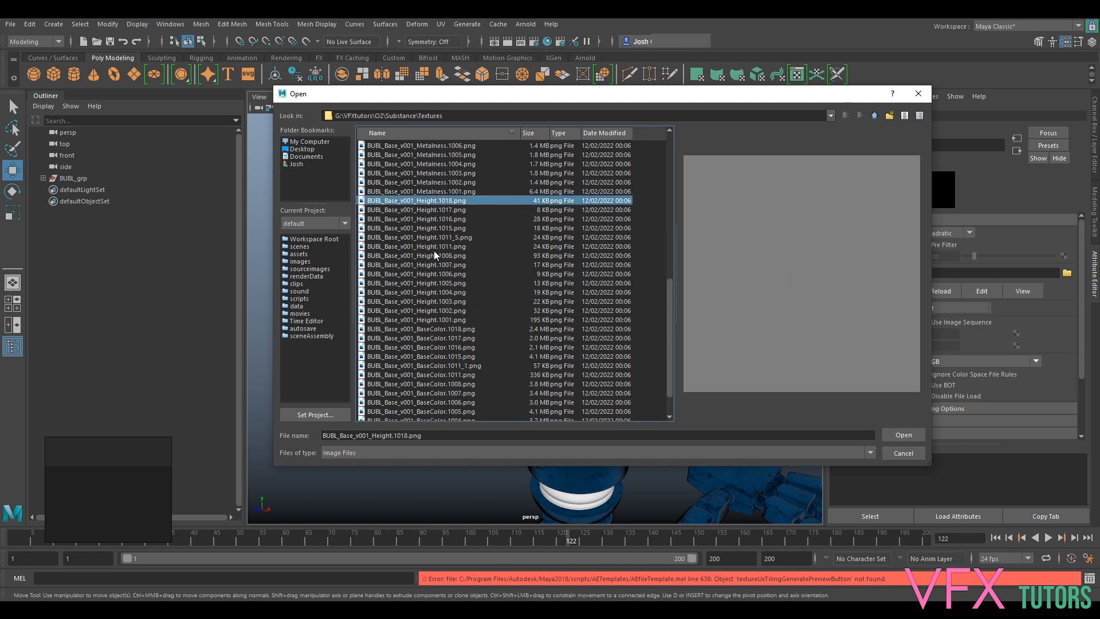
{"action": "left_click", "coordinate": [447, 274]}
{"action": "left_click", "coordinate": [449, 227]}
{"action": "left_click", "coordinate": [444, 201]}
{"action": "left_click", "coordinate": [911, 435]}
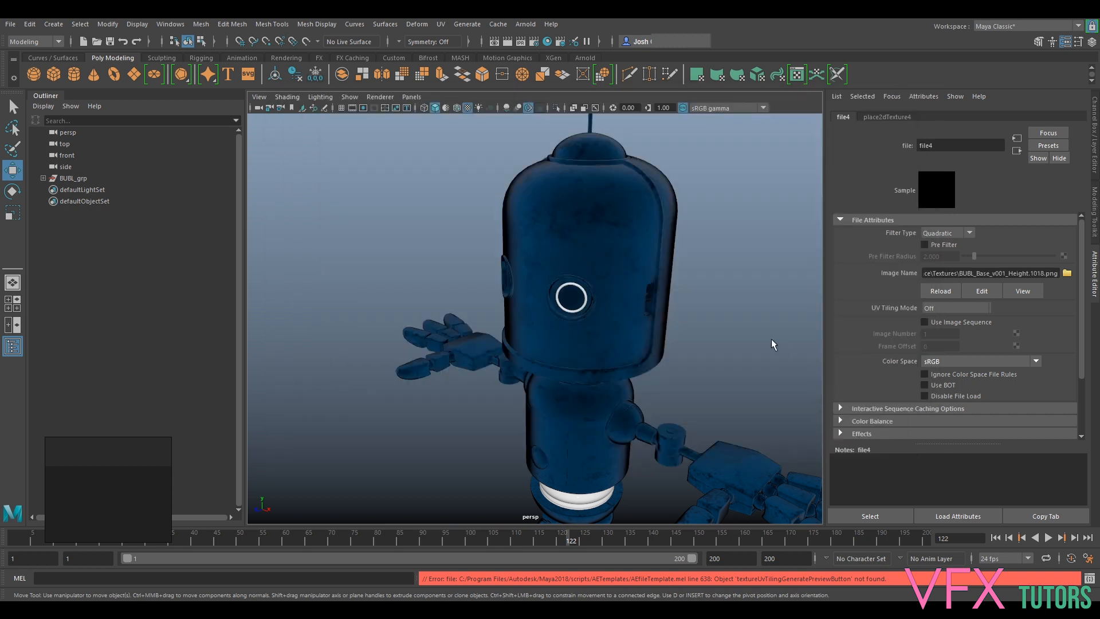
Step: Set the height texture's UV tiling mode to UDIM (Mari) and its color space to Raw, and return to the aiMetal material
{"action": "left_click", "coordinate": [951, 308]}
{"action": "left_click", "coordinate": [967, 342]}
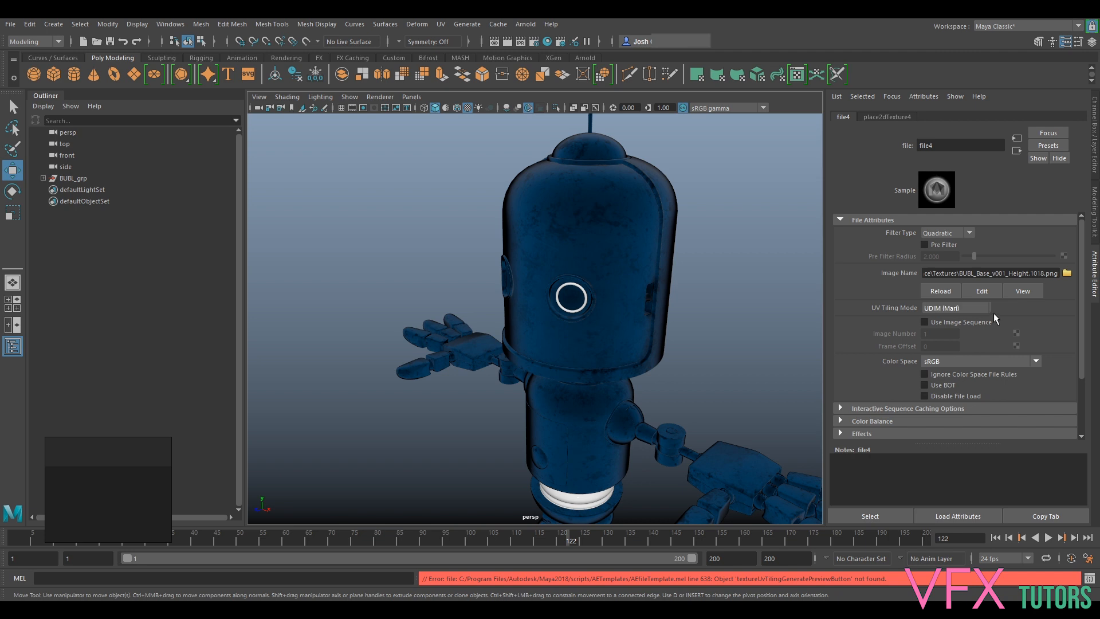
{"action": "left_click", "coordinate": [950, 360]}
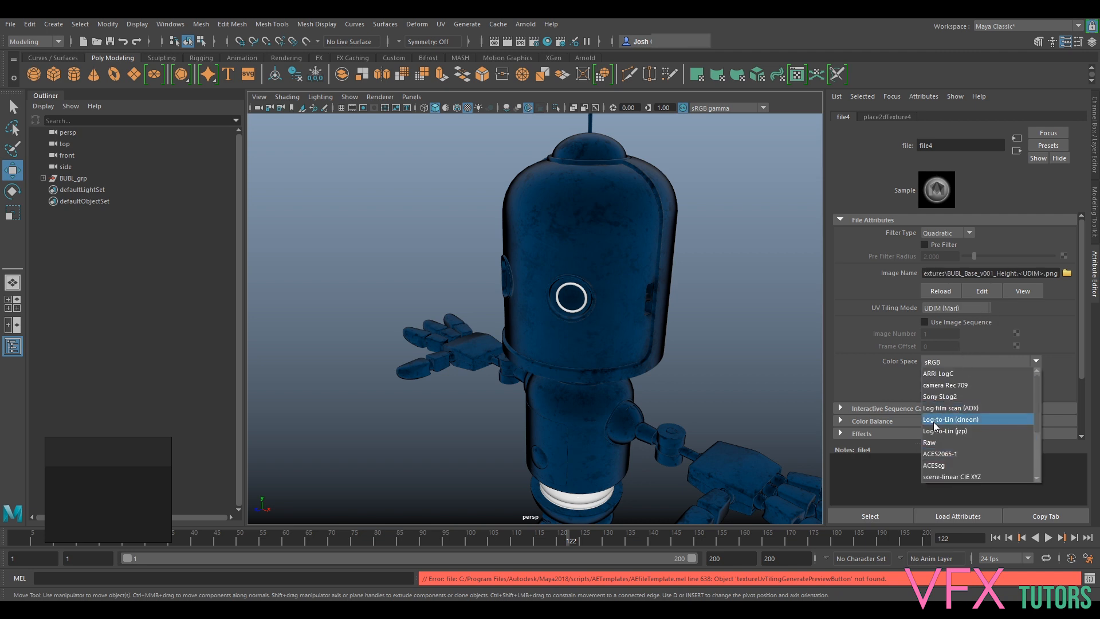
{"action": "left_click", "coordinate": [929, 442]}
{"action": "left_click_drag", "start_coordinate": [763, 359], "coordinate": [732, 358], "text": "alt"}
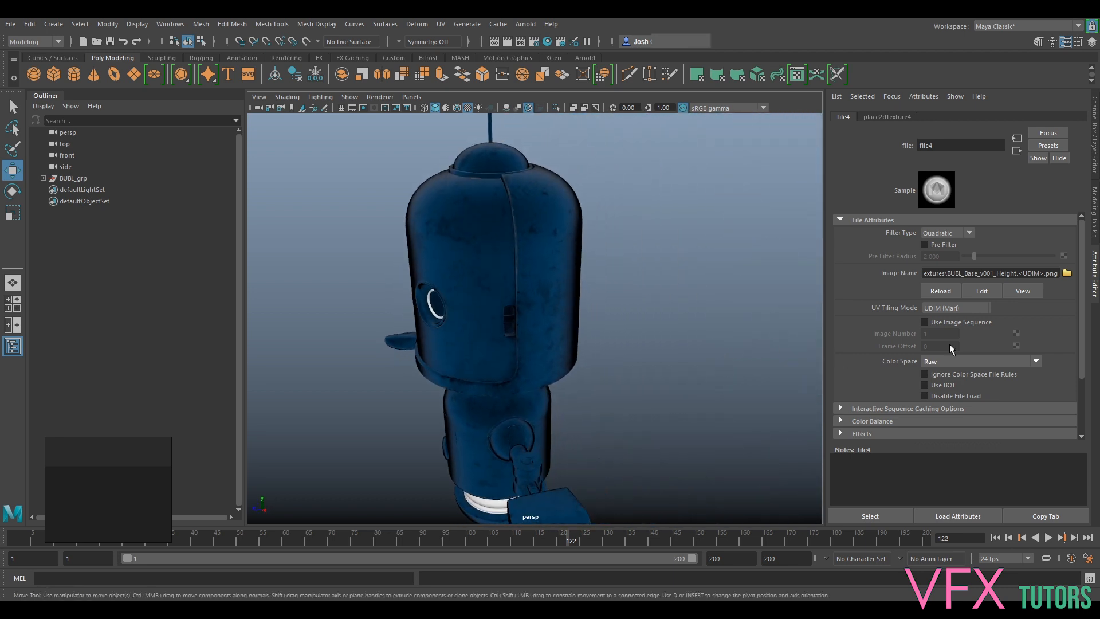
{"action": "left_click", "coordinate": [1016, 151]}
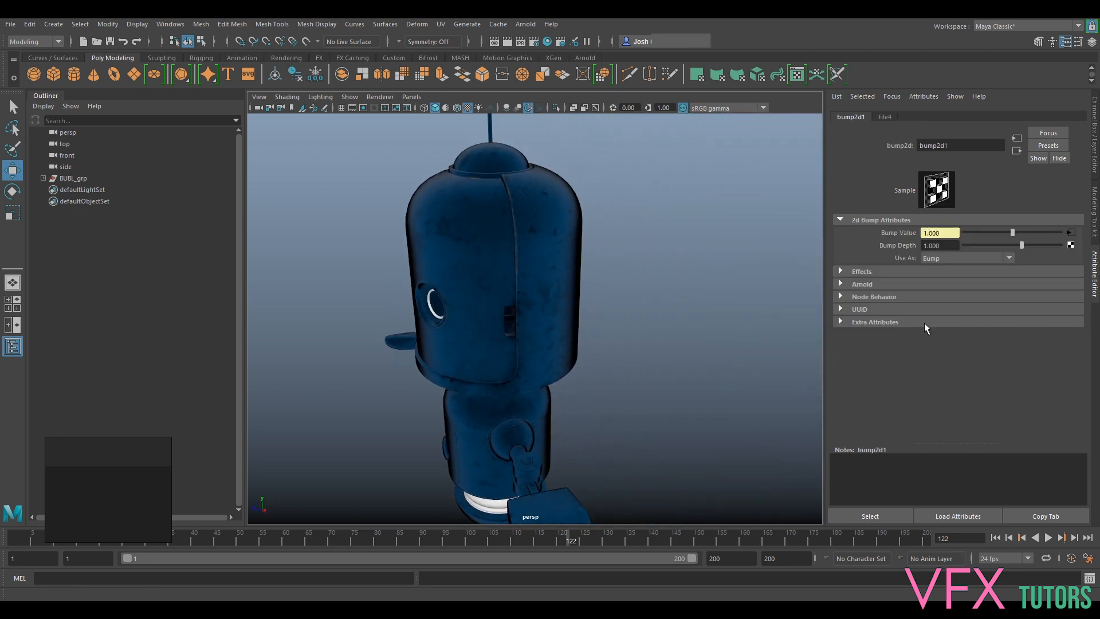
{"action": "left_click", "coordinate": [1017, 152]}
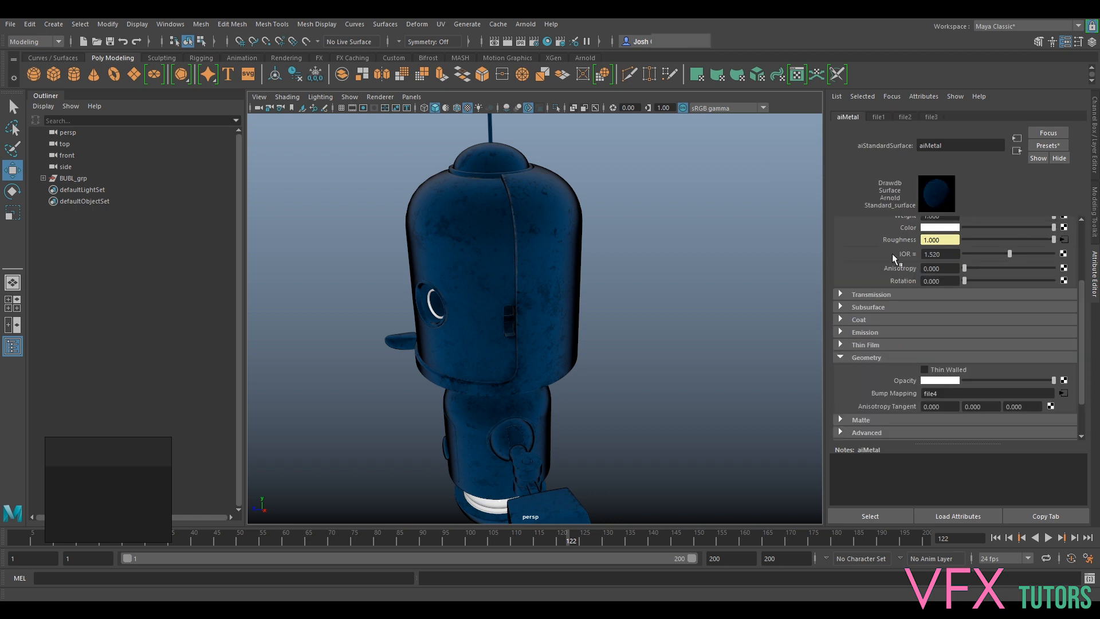
Step: Inspect the textured robot's head, body and limbs from several angles, both close up and as a whole
{"action": "middle_click_drag", "start_coordinate": [632, 303], "coordinate": [655, 275], "text": "alt"}
{"action": "scroll", "coordinate": [667, 321], "scroll_direction": "down", "scroll_amount": 6}
{"action": "left_click_drag", "start_coordinate": [683, 368], "coordinate": [750, 365], "text": "alt"}
{"action": "middle_click_drag", "start_coordinate": [756, 273], "coordinate": [726, 287], "text": "alt"}
{"action": "scroll", "coordinate": [719, 297], "scroll_direction": "up", "scroll_amount": 5}
{"action": "scroll", "coordinate": [768, 327], "scroll_direction": "down", "scroll_amount": 5}
{"action": "left_click_drag", "start_coordinate": [722, 334], "coordinate": [736, 312], "text": "alt"}
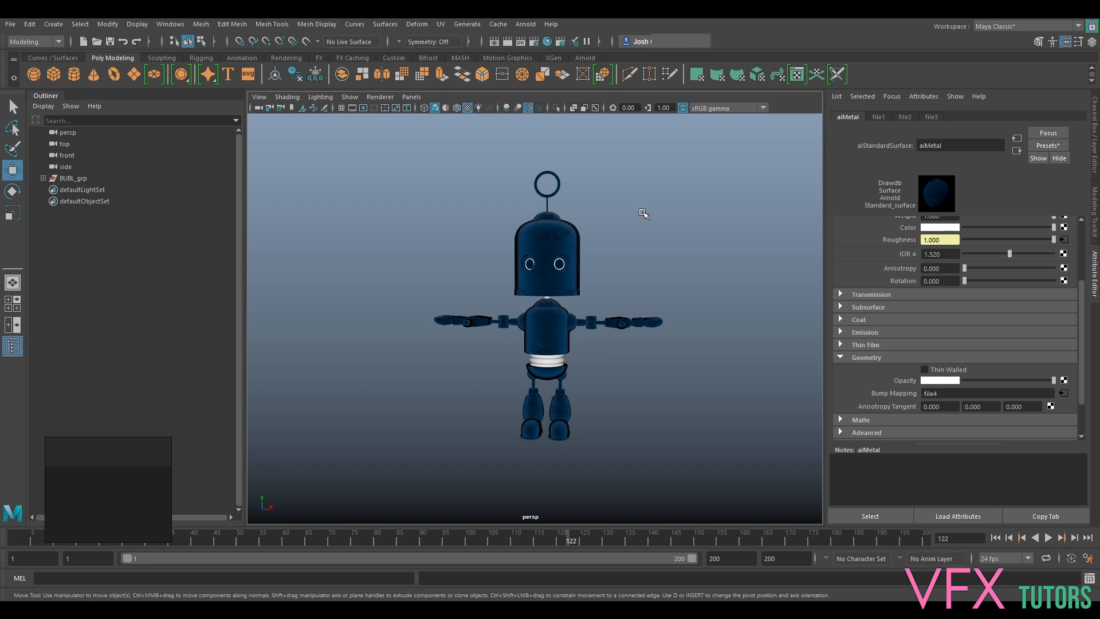
{"action": "left_click_drag", "start_coordinate": [647, 238], "coordinate": [639, 199], "text": "alt"}
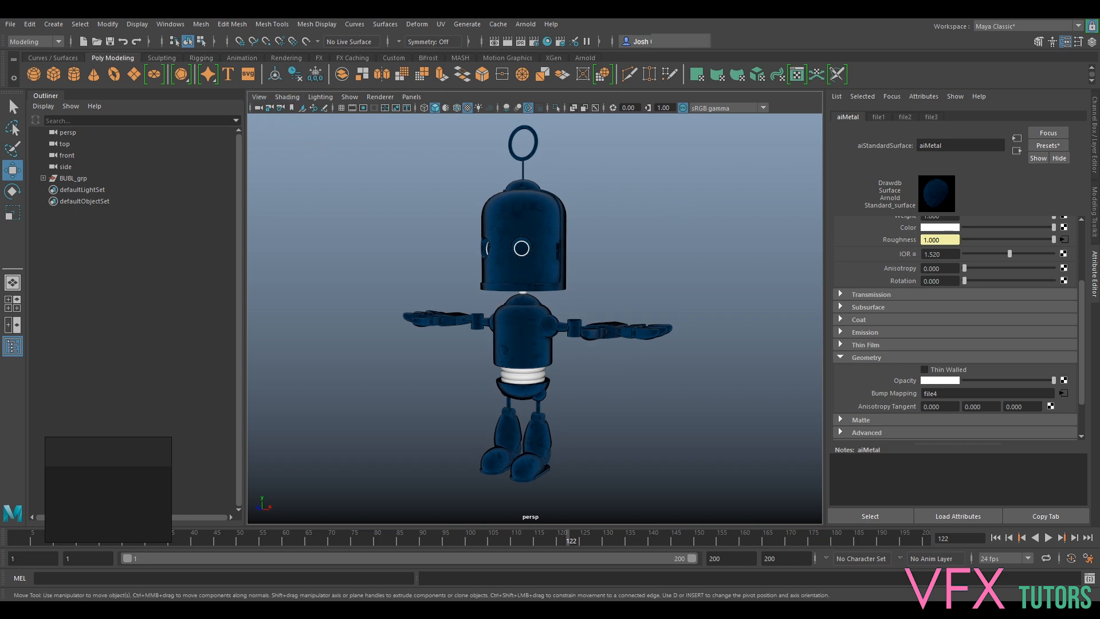
{"action": "scroll", "coordinate": [641, 228], "scroll_direction": "up", "scroll_amount": 5}
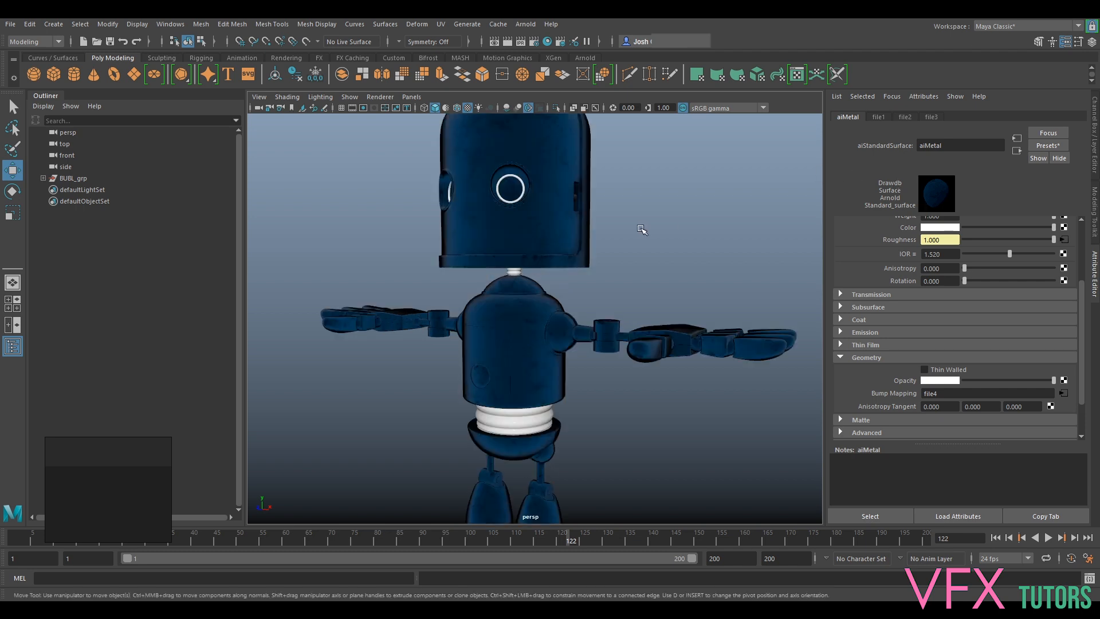
{"action": "scroll", "coordinate": [699, 234], "scroll_direction": "down", "scroll_amount": 6}
{"action": "left_click_drag", "start_coordinate": [687, 230], "coordinate": [694, 248], "text": "alt"}
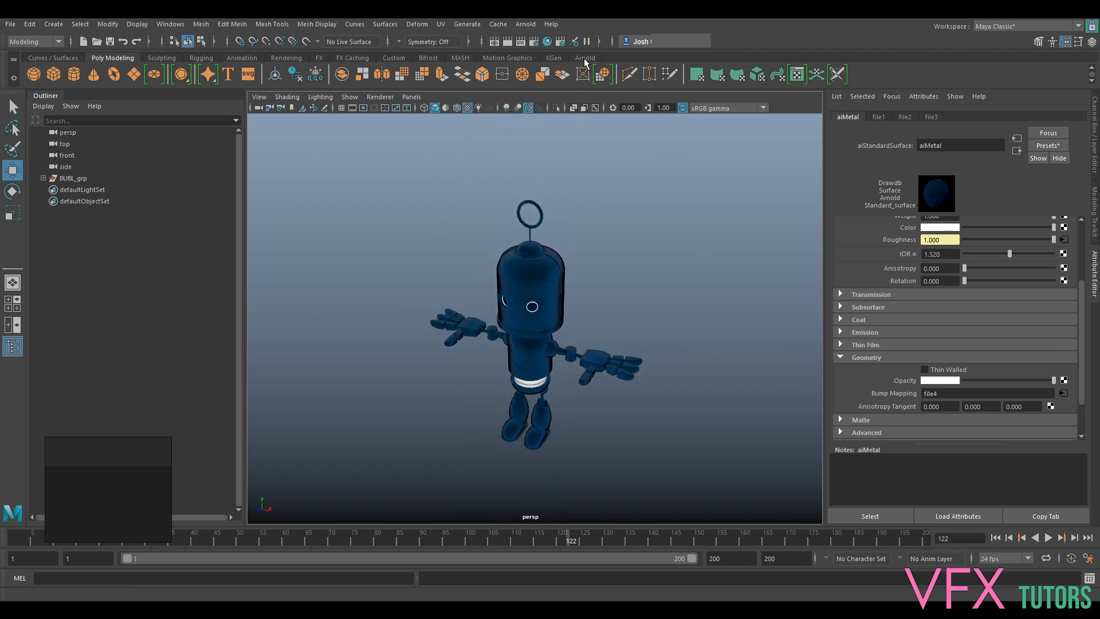
{"action": "left_click", "coordinate": [533, 25]}
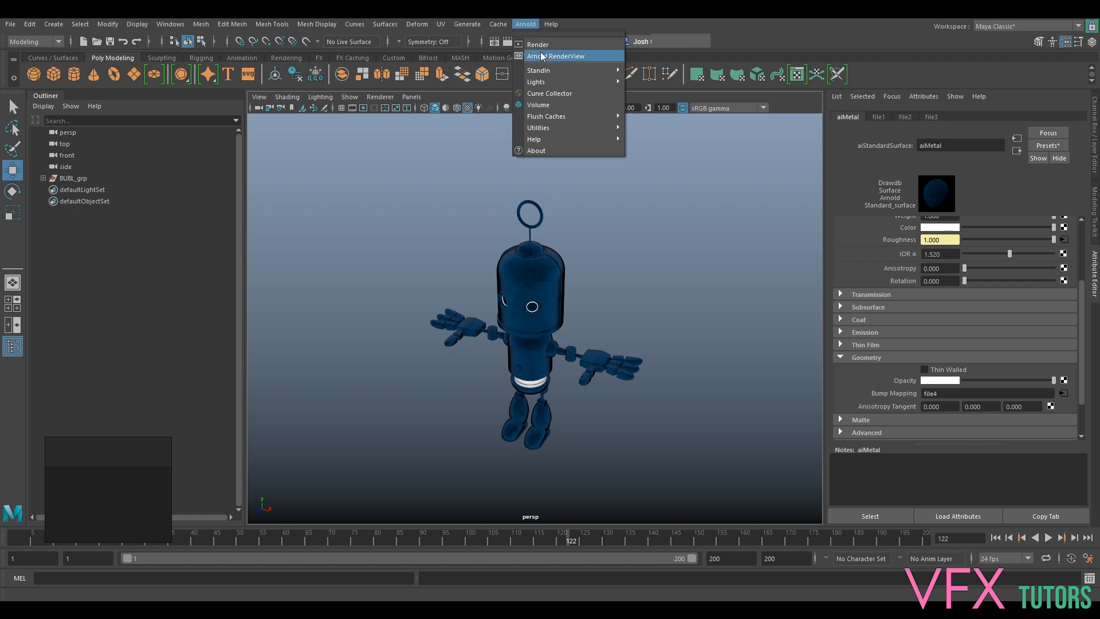
{"action": "mouse_move", "coordinate": [545, 83]}
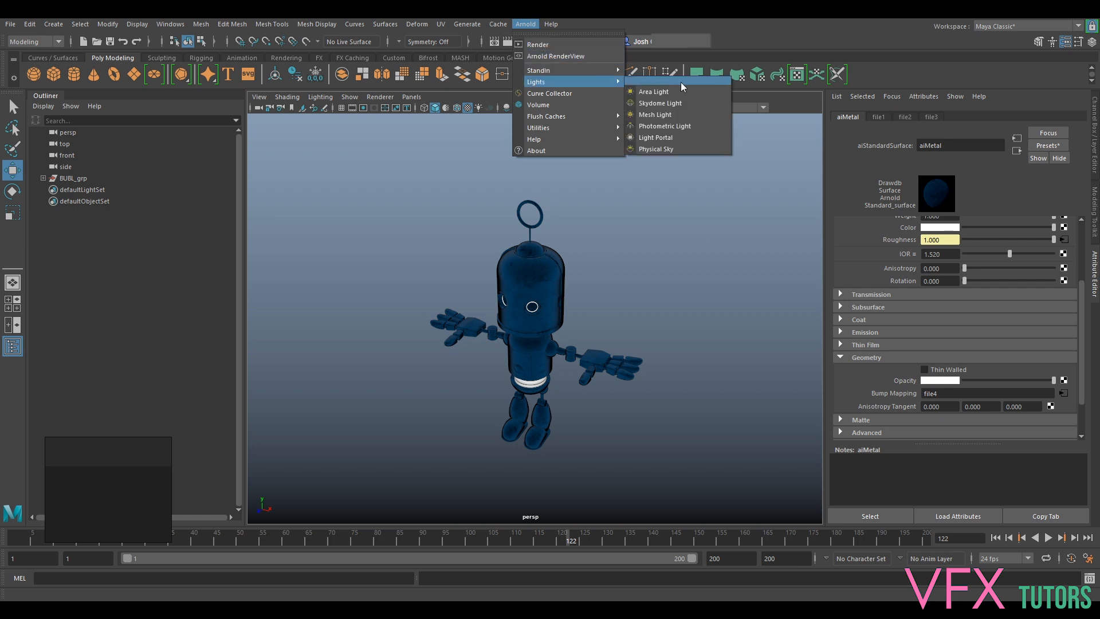
{"action": "left_click", "coordinate": [674, 109]}
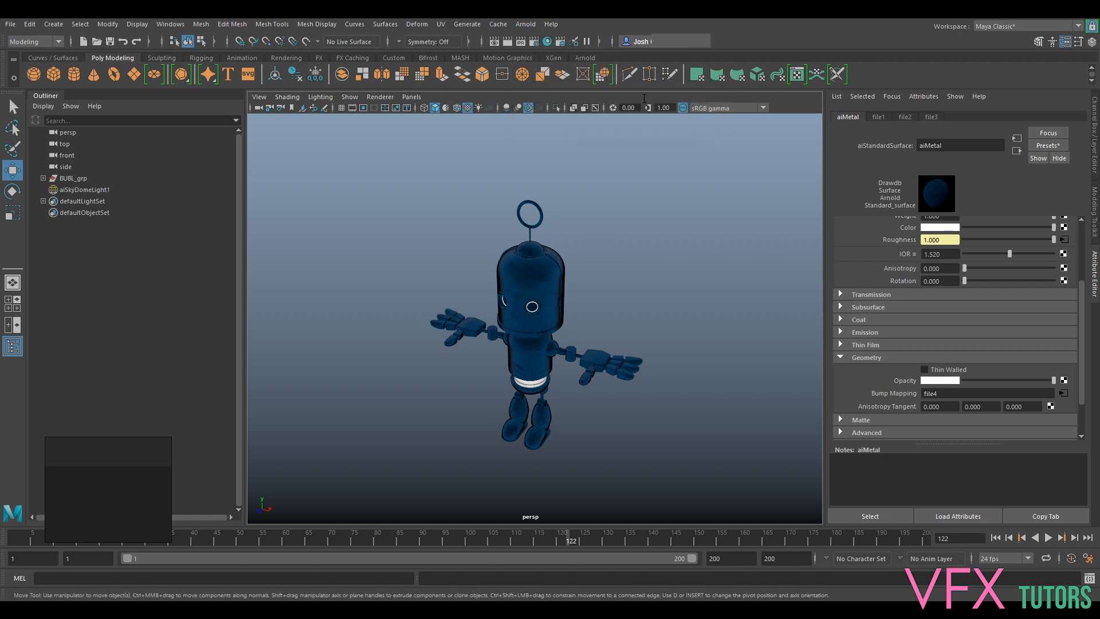
{"action": "left_click_drag", "start_coordinate": [578, 142], "coordinate": [615, 263], "text": "alt"}
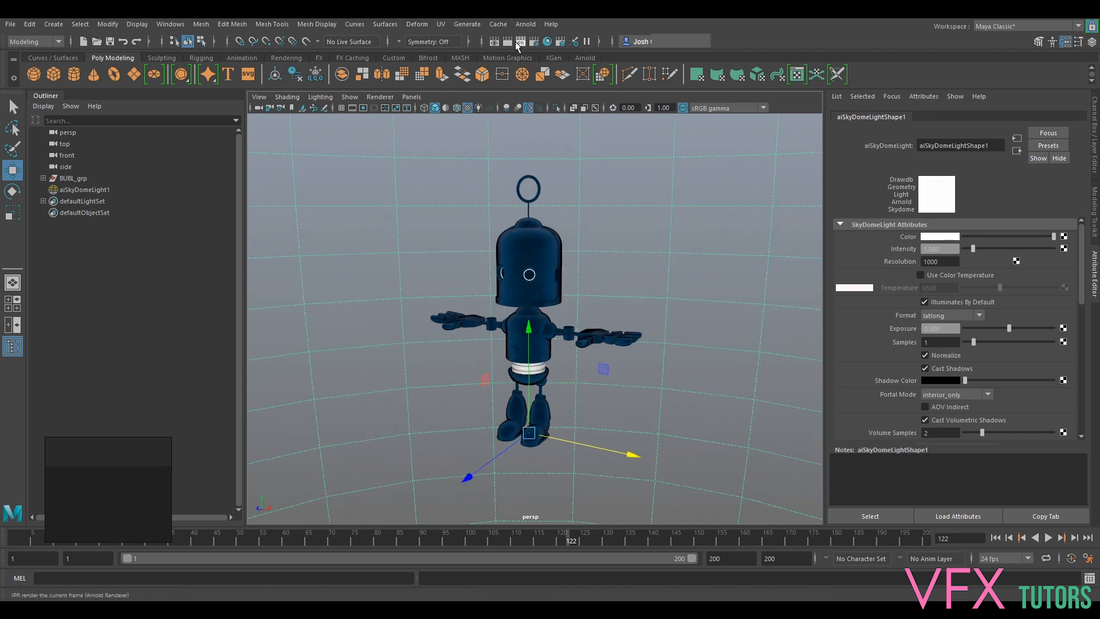
{"action": "left_click", "coordinate": [520, 24]}
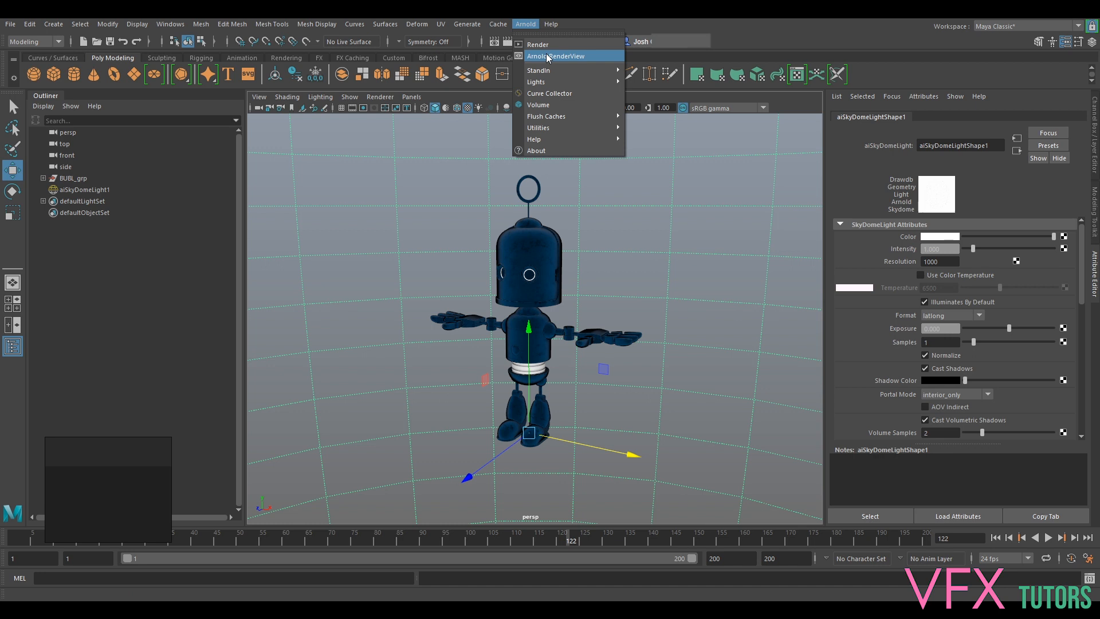
{"action": "left_click", "coordinate": [1063, 237]}
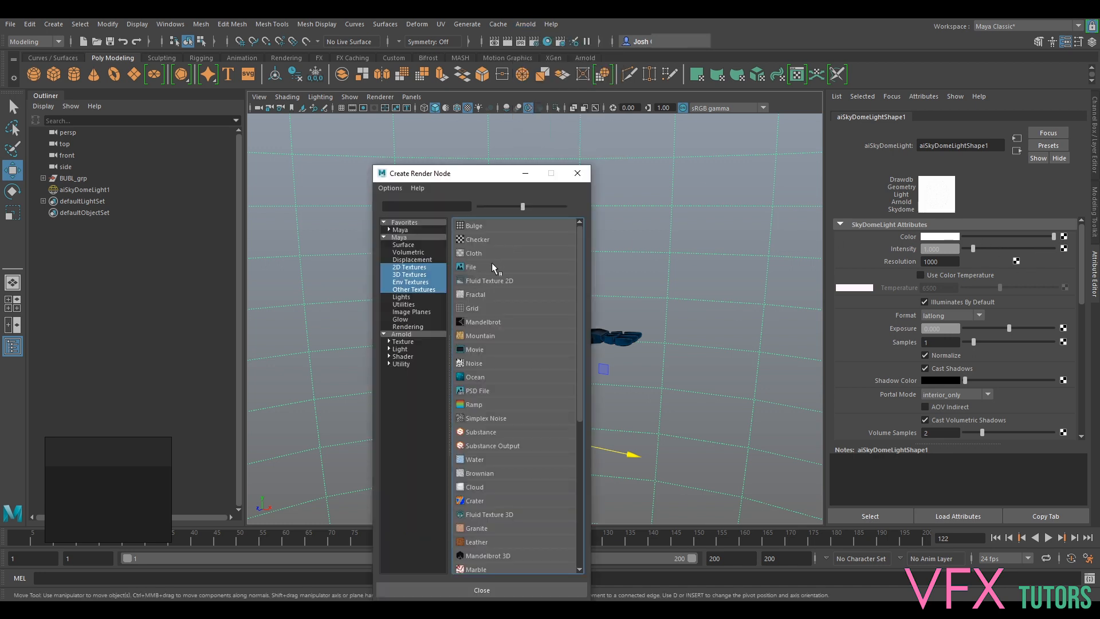
{"action": "left_click", "coordinate": [507, 250]}
{"action": "left_click", "coordinate": [1066, 273]}
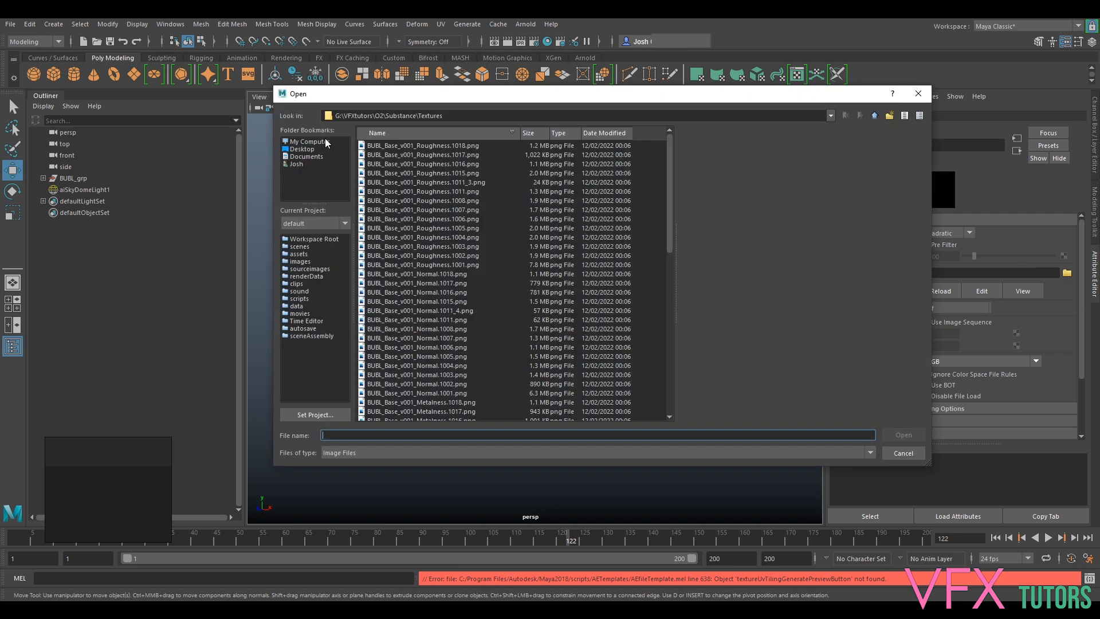
{"action": "left_click", "coordinate": [916, 455]}
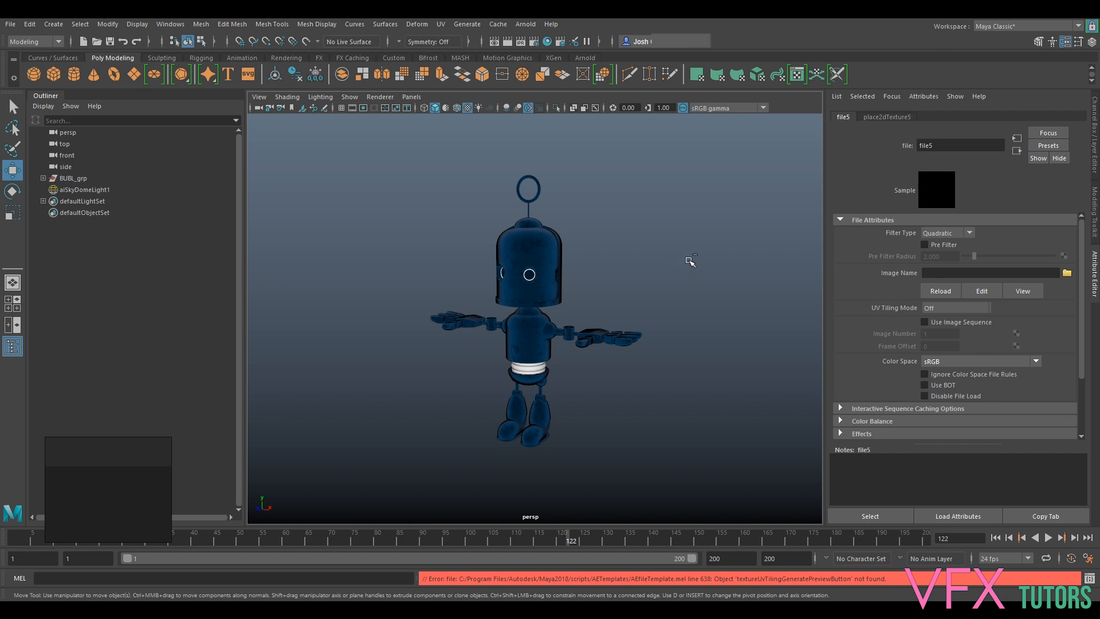
{"action": "key", "text": "ctrl+z"}
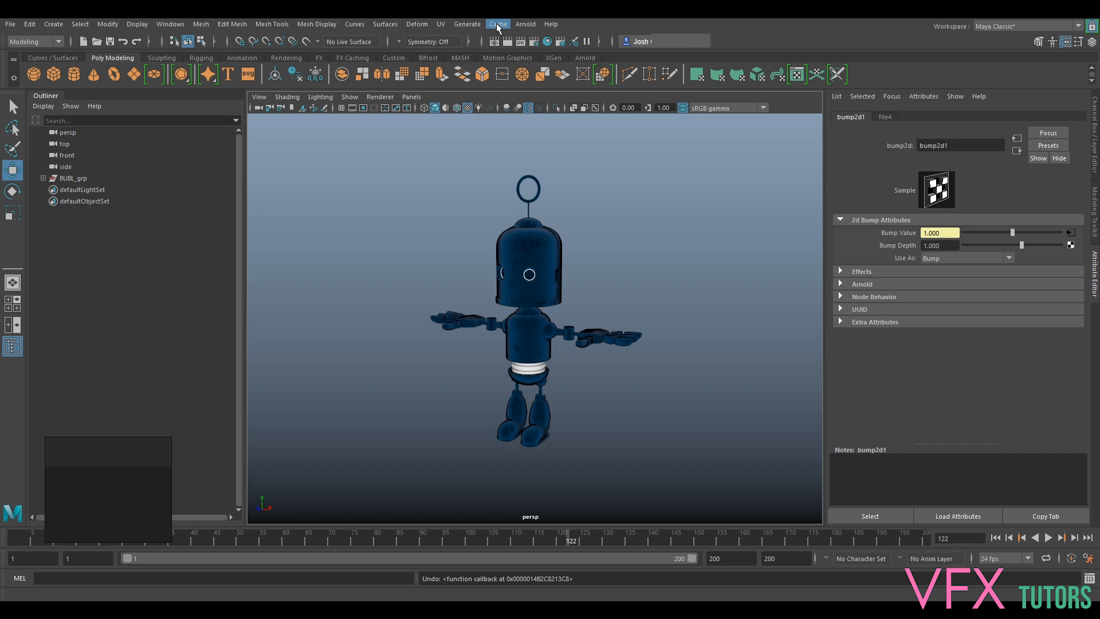
Step: Add an Arnold area light to the scene and scale it up to roughly half the robot's height or more
{"action": "left_click", "coordinate": [525, 24]}
{"action": "mouse_move", "coordinate": [558, 81]}
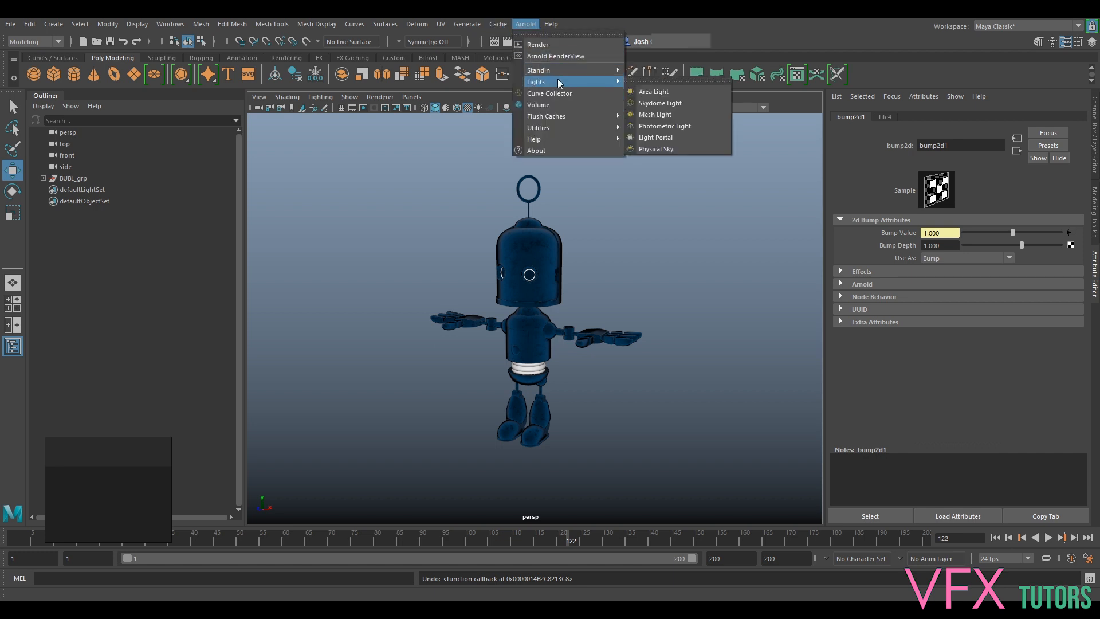
{"action": "left_click", "coordinate": [672, 94]}
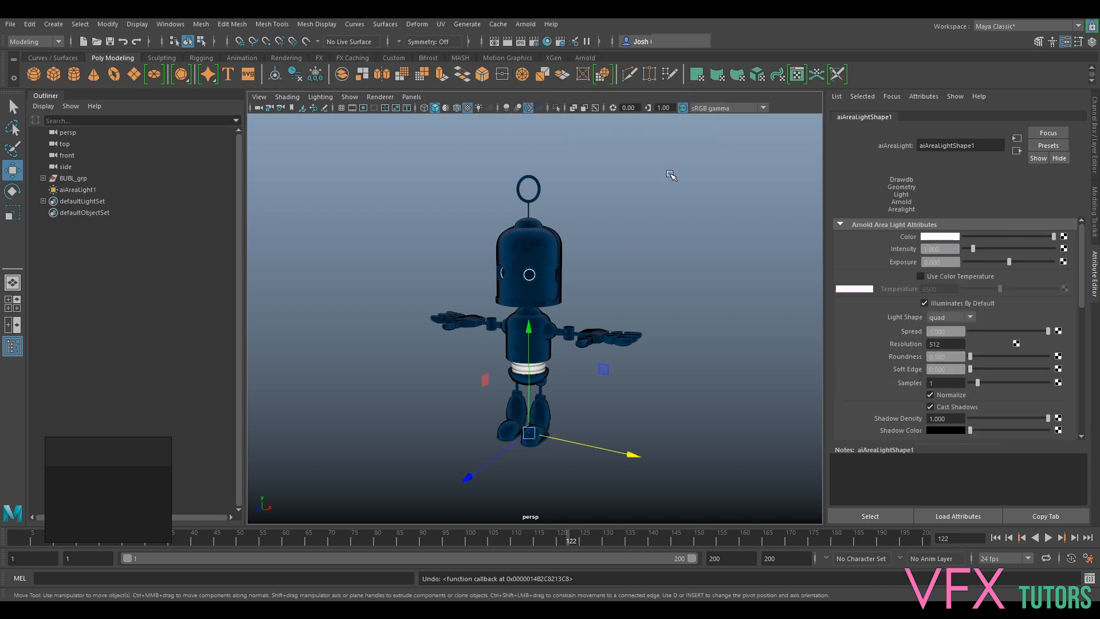
{"action": "key", "text": "r"}
{"action": "left_click_drag", "start_coordinate": [529, 433], "coordinate": [709, 366]}
Step: Move the area light up beside the robot's head and rotate it so it aims down at the robot
{"action": "key", "text": "w"}
{"action": "left_click_drag", "start_coordinate": [555, 436], "coordinate": [713, 381]}
{"action": "key", "text": "e"}
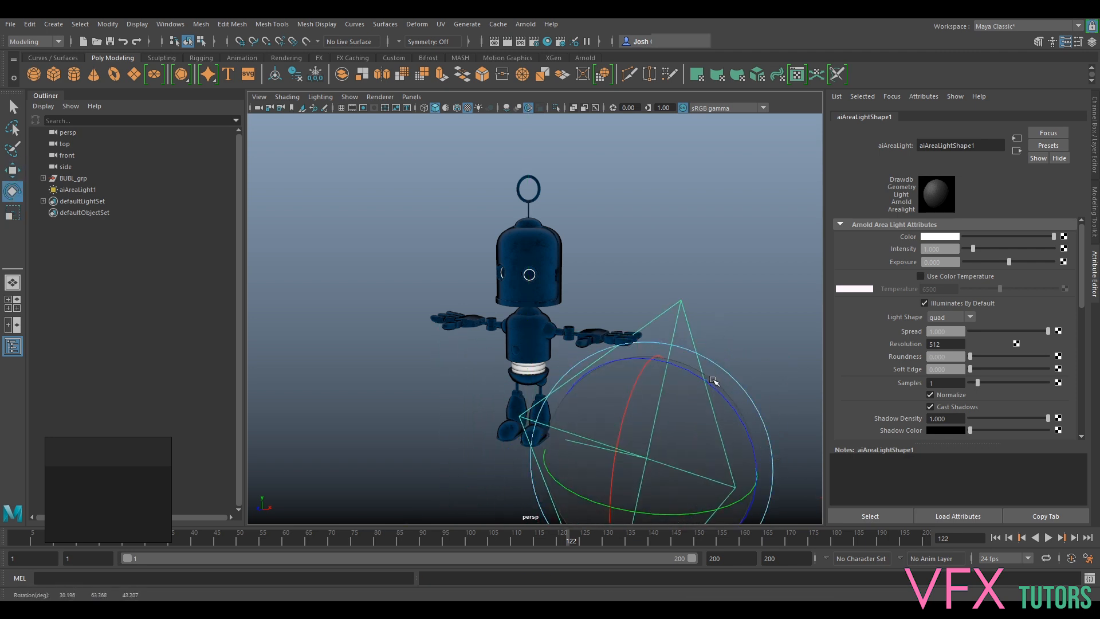
{"action": "left_click_drag", "start_coordinate": [697, 418], "coordinate": [723, 410]}
{"action": "key", "text": "w"}
{"action": "left_click_drag", "start_coordinate": [646, 453], "coordinate": [785, 241]}
{"action": "key", "text": "e"}
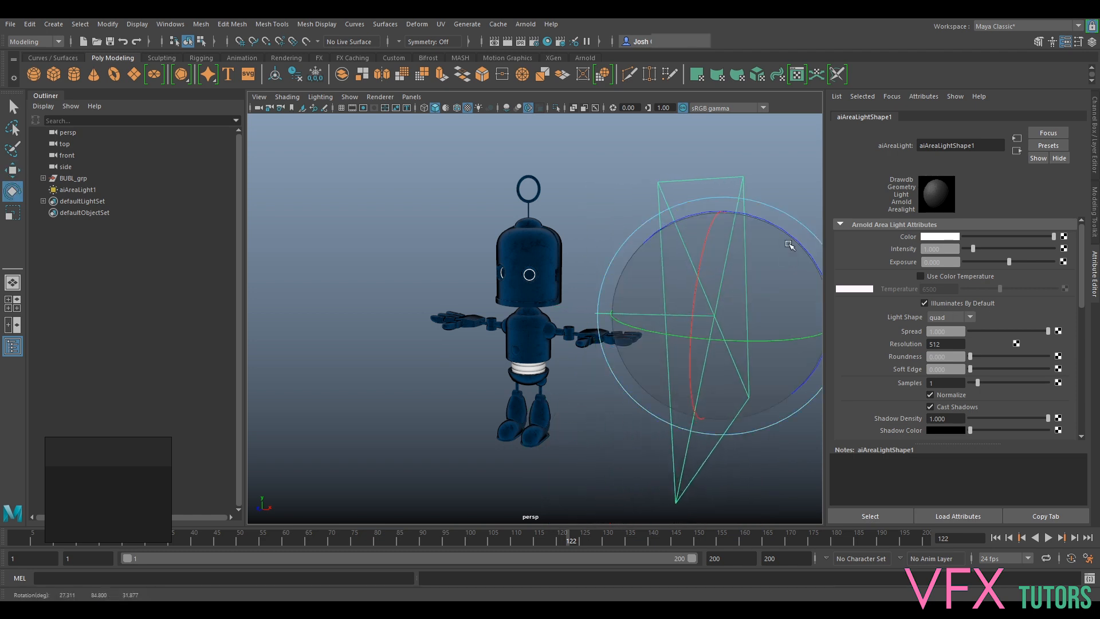
{"action": "key", "text": "w"}
{"action": "left_click_drag", "start_coordinate": [717, 317], "coordinate": [661, 354]}
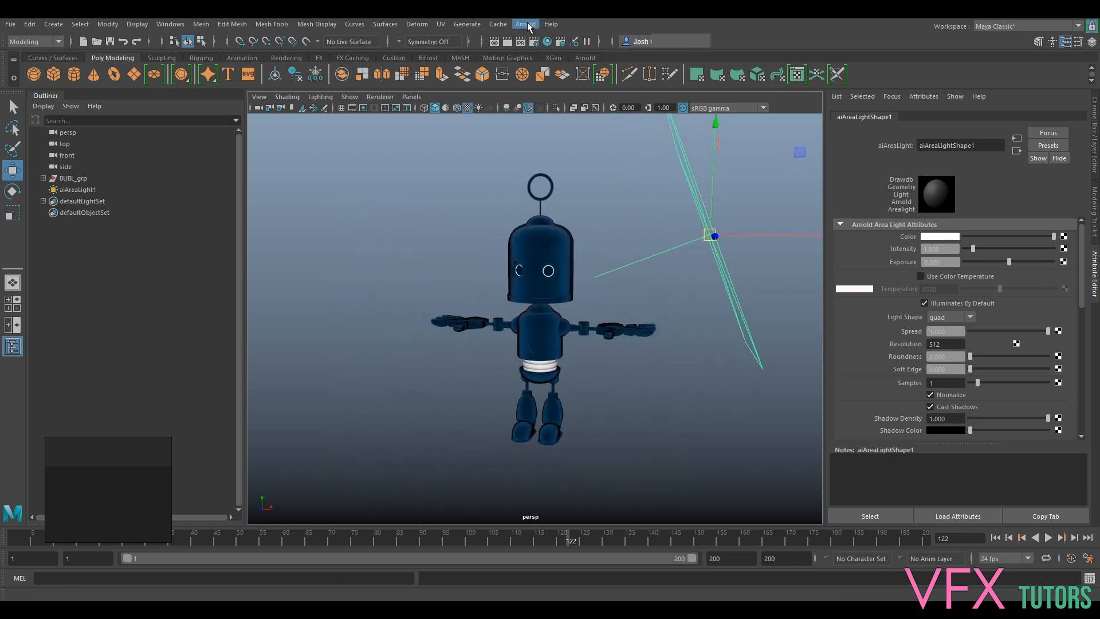
Step: Open the Arnold RenderView and move its window out of the way of the scene
{"action": "left_click", "coordinate": [525, 23]}
{"action": "left_click", "coordinate": [546, 55]}
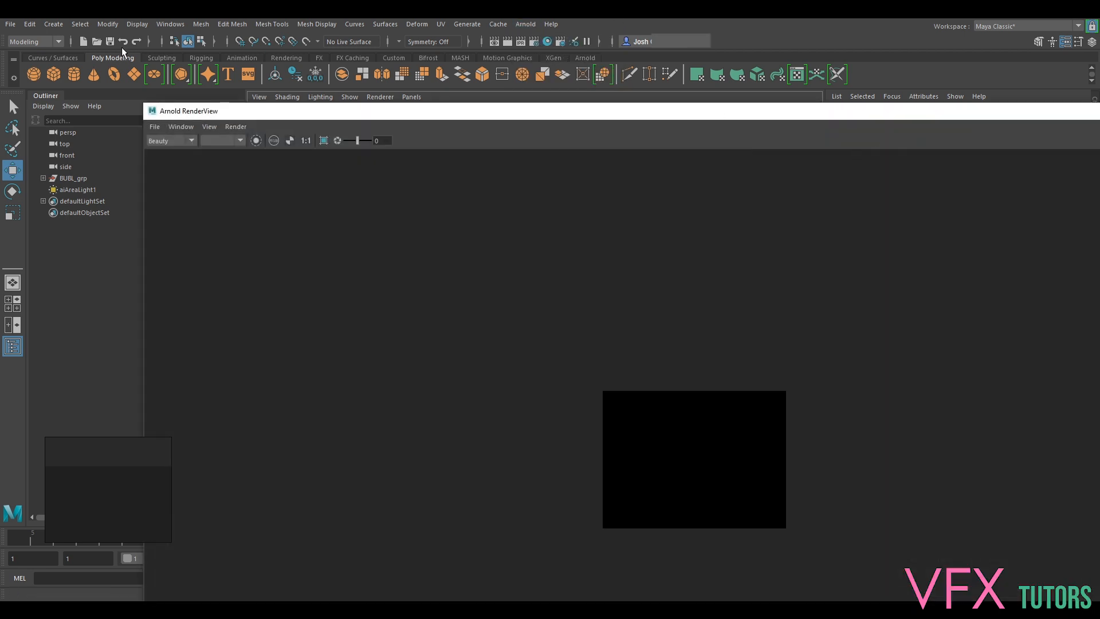
{"action": "left_click_drag", "start_coordinate": [255, 154], "coordinate": [1059, 447]}
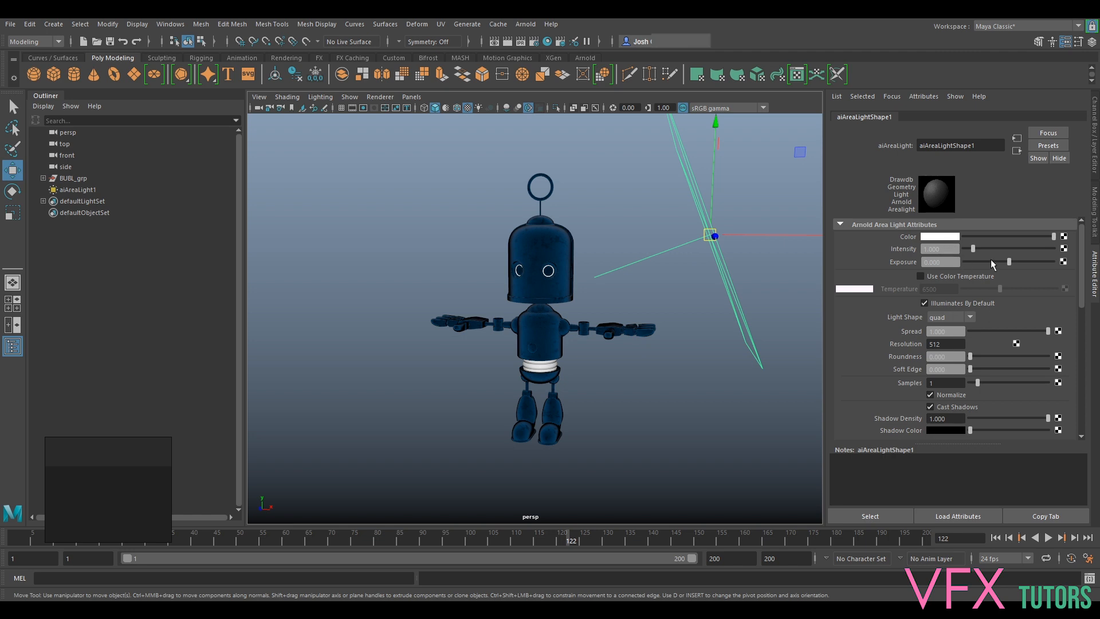
Step: Raise the area light's exposure, first to 10 and finally to 15
{"action": "left_click_drag", "start_coordinate": [1009, 261], "coordinate": [1018, 263]}
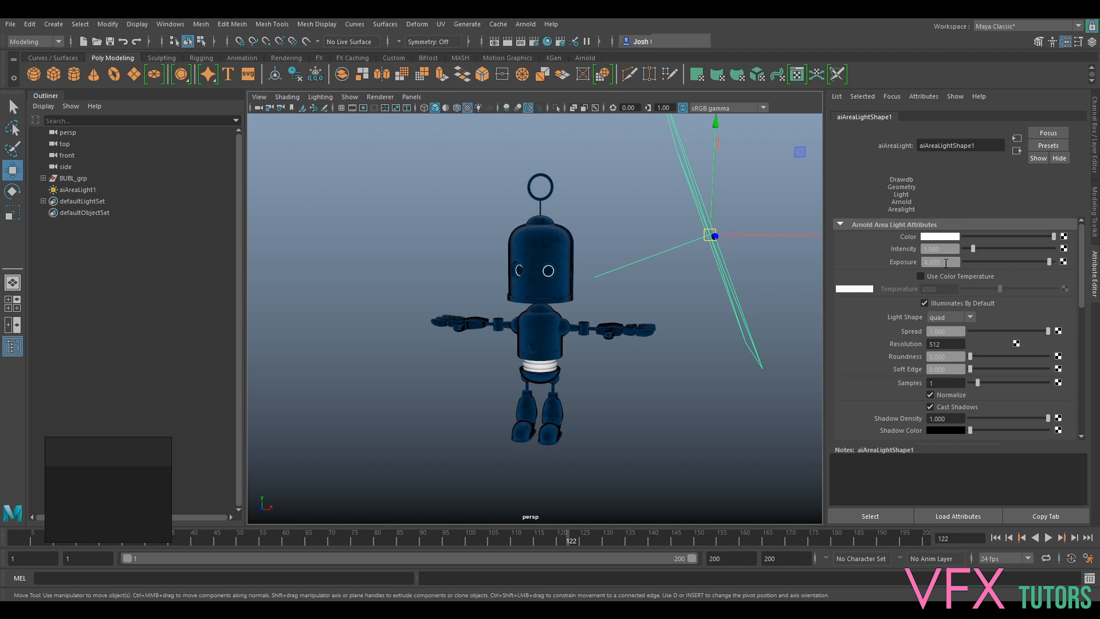
{"action": "type", "text": "10"}
{"action": "key", "text": "Return"}
{"action": "left_click", "coordinate": [950, 262]}
{"action": "type", "text": "15"}
{"action": "key", "text": "Return"}
Step: Duplicate the area light, place the copy on the robot's opposite side and rotate it to face the robot
{"action": "left_click", "coordinate": [720, 232]}
{"action": "key", "text": "ctrl+d"}
{"action": "left_click_drag", "start_coordinate": [768, 238], "coordinate": [655, 242]}
{"action": "left_click_drag", "start_coordinate": [507, 218], "coordinate": [456, 174]}
{"action": "left_click_drag", "start_coordinate": [276, 124], "coordinate": [387, 189]}
{"action": "left_click_drag", "start_coordinate": [376, 285], "coordinate": [445, 309]}
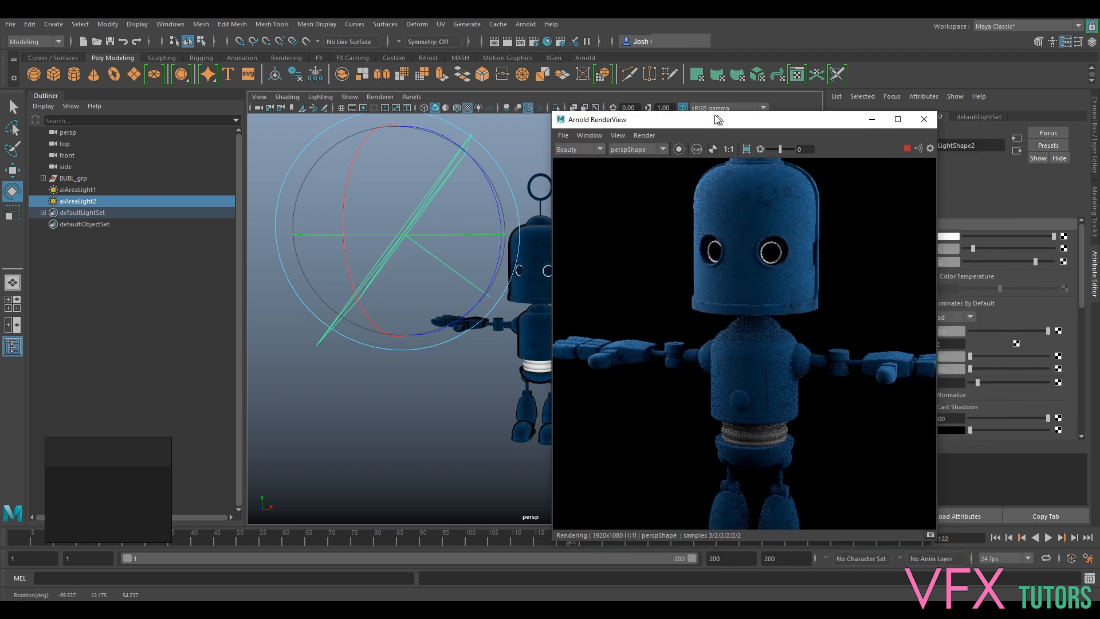
Step: Examine the rendered robot's textures and lighting in the Arnold RenderView, both close up and as a whole
{"action": "scroll", "coordinate": [721, 297], "scroll_direction": "down", "scroll_amount": 3}
{"action": "scroll", "coordinate": [743, 268], "scroll_direction": "up", "scroll_amount": 5}
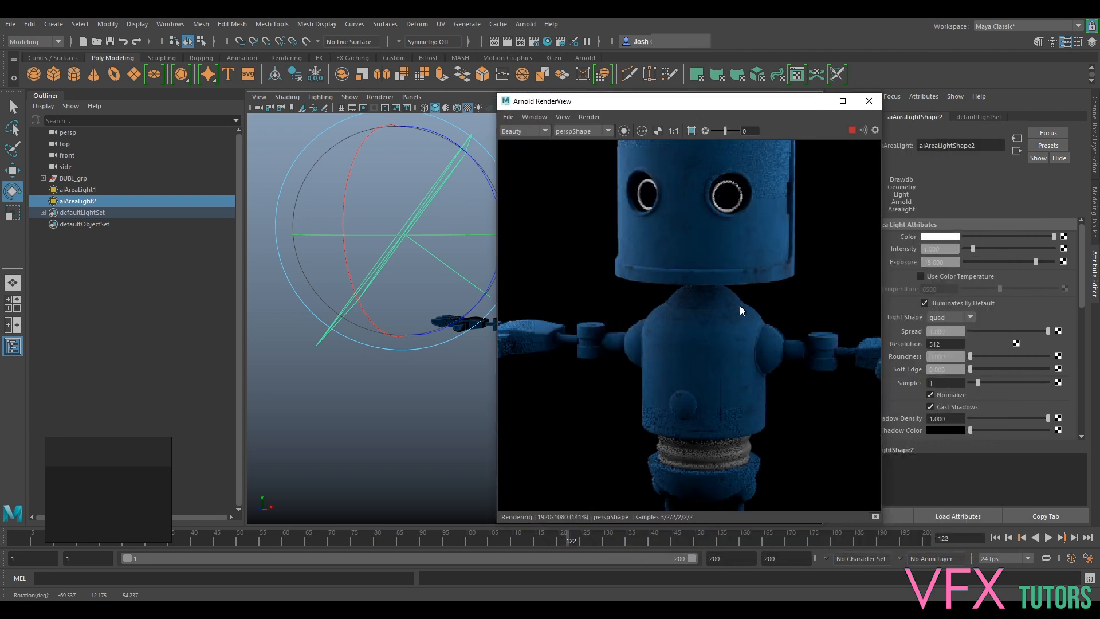
{"action": "scroll", "coordinate": [683, 285], "scroll_direction": "down", "scroll_amount": 4}
{"action": "scroll", "coordinate": [731, 318], "scroll_direction": "up", "scroll_amount": 3}
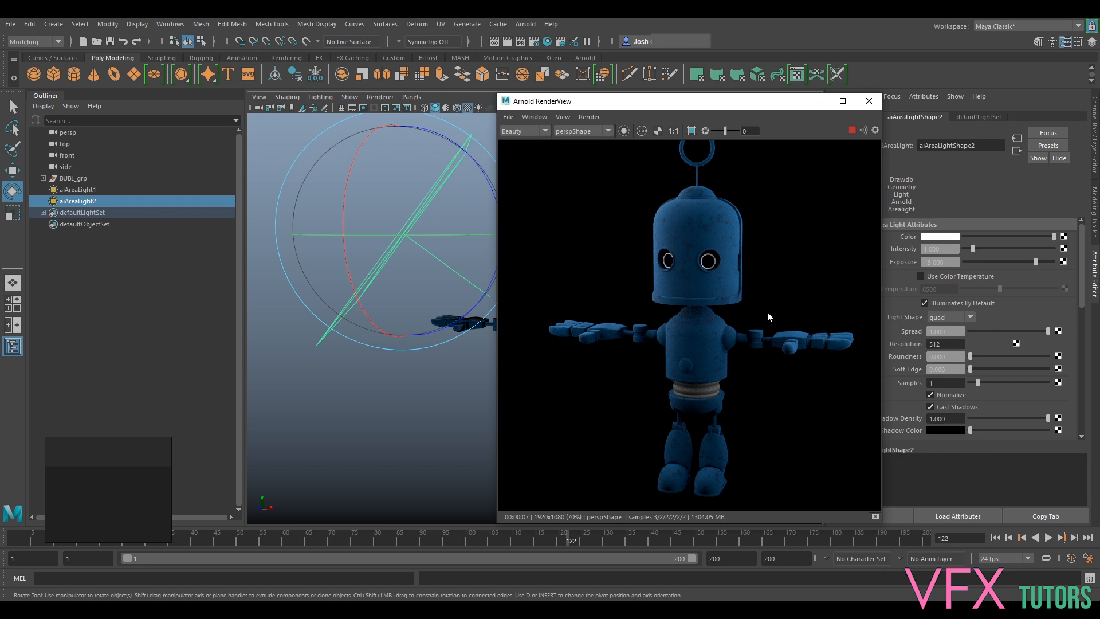
{"action": "scroll", "coordinate": [775, 246], "scroll_direction": "up", "scroll_amount": 3}
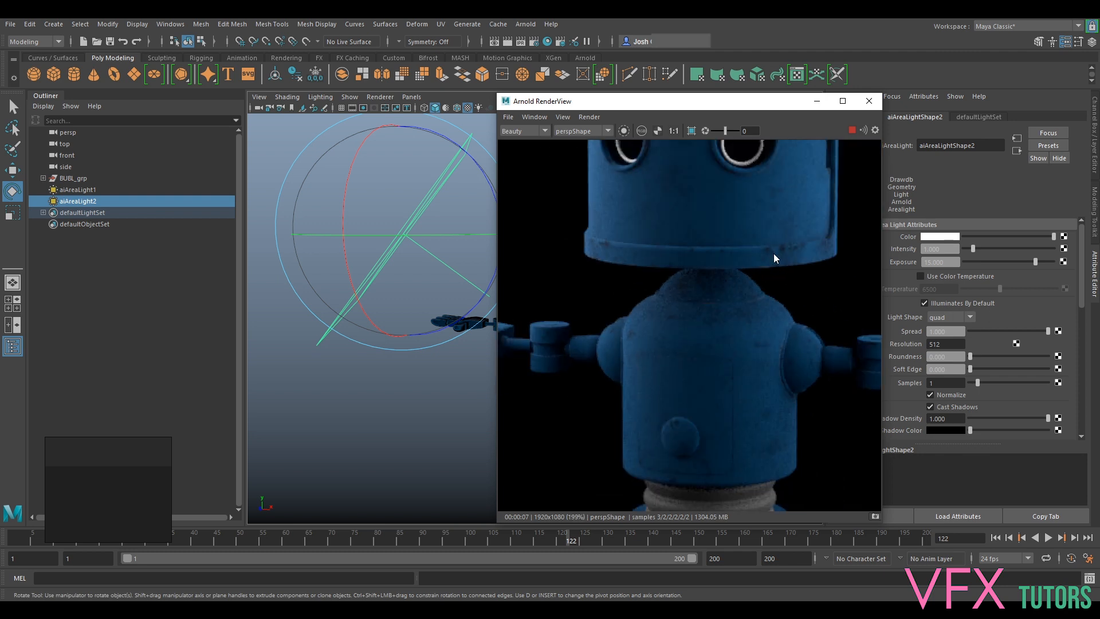
{"action": "scroll", "coordinate": [785, 235], "scroll_direction": "down", "scroll_amount": 3}
{"action": "scroll", "coordinate": [731, 237], "scroll_direction": "up", "scroll_amount": 1}
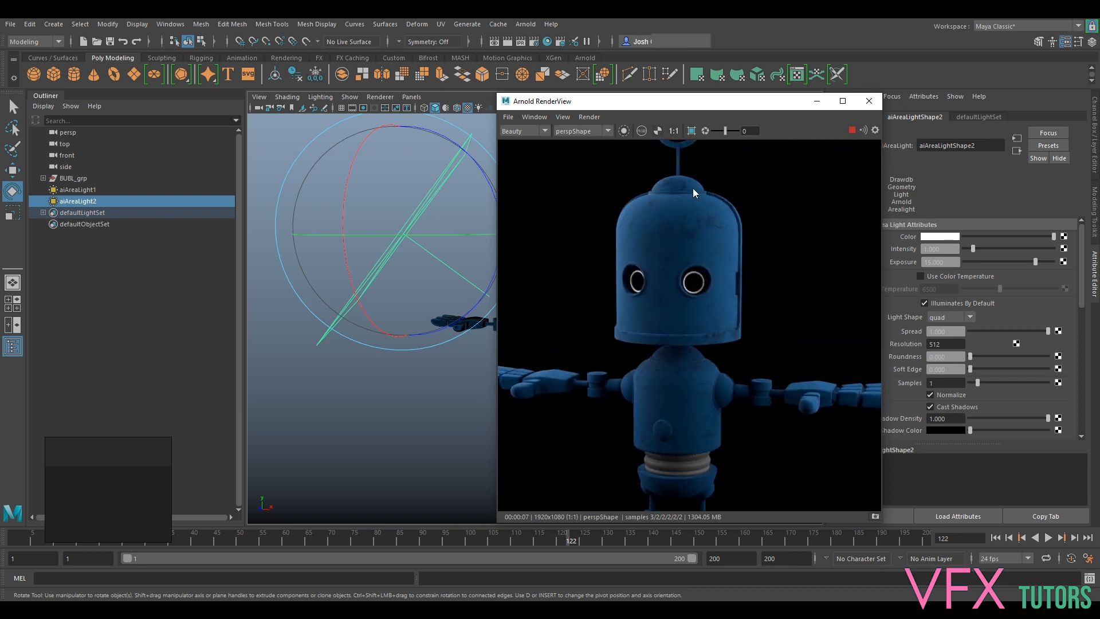
Step: Select the front of the robot's head and show its aiMetal material attributes alongside the render window
{"action": "mouse_move", "coordinate": [774, 102]}
{"action": "left_mouse_down"}
{"action": "mouse_move", "coordinate": [582, 86]}
{"action": "mouse_move", "coordinate": [795, 99]}
{"action": "left_mouse_up"}
{"action": "left_click", "coordinate": [765, 211]}
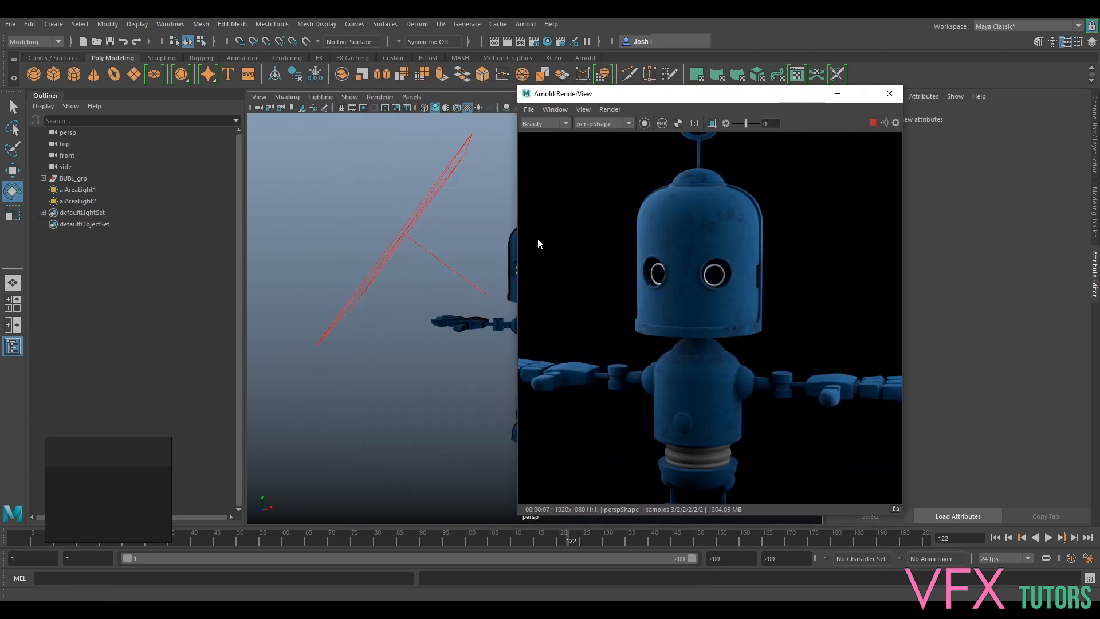
{"action": "left_click", "coordinate": [511, 251]}
{"action": "left_click_drag", "start_coordinate": [694, 101], "coordinate": [537, 105]}
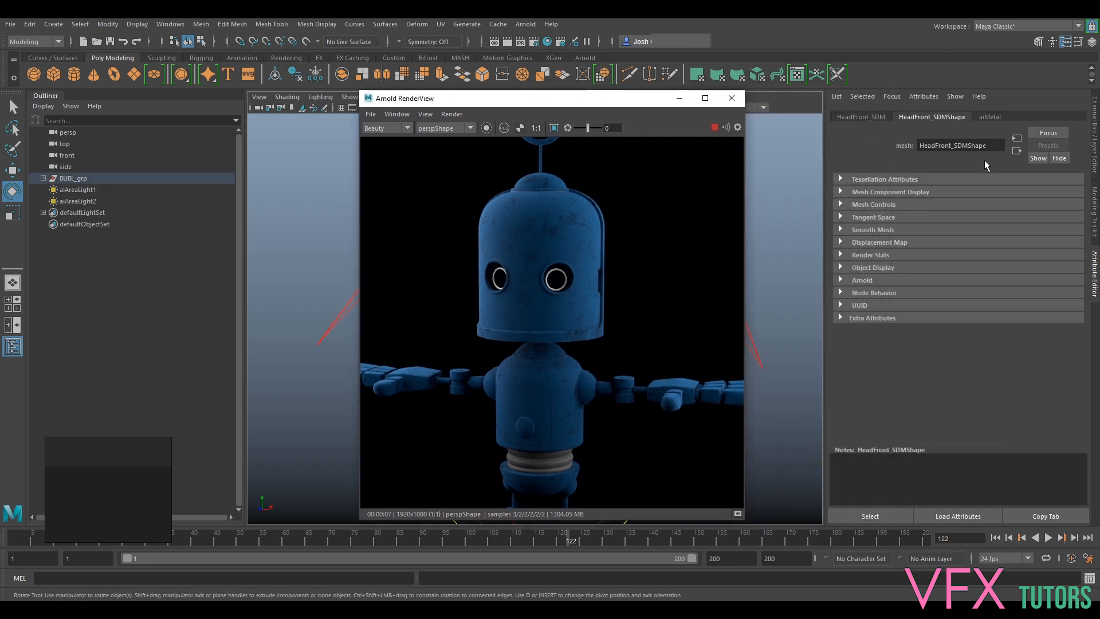
{"action": "left_click", "coordinate": [992, 114]}
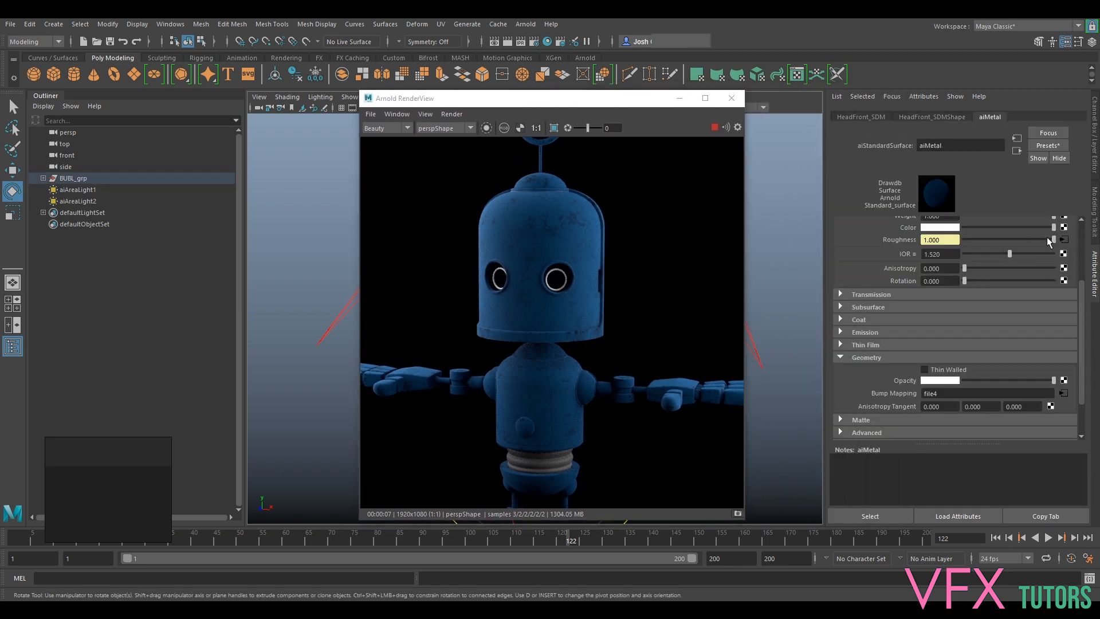